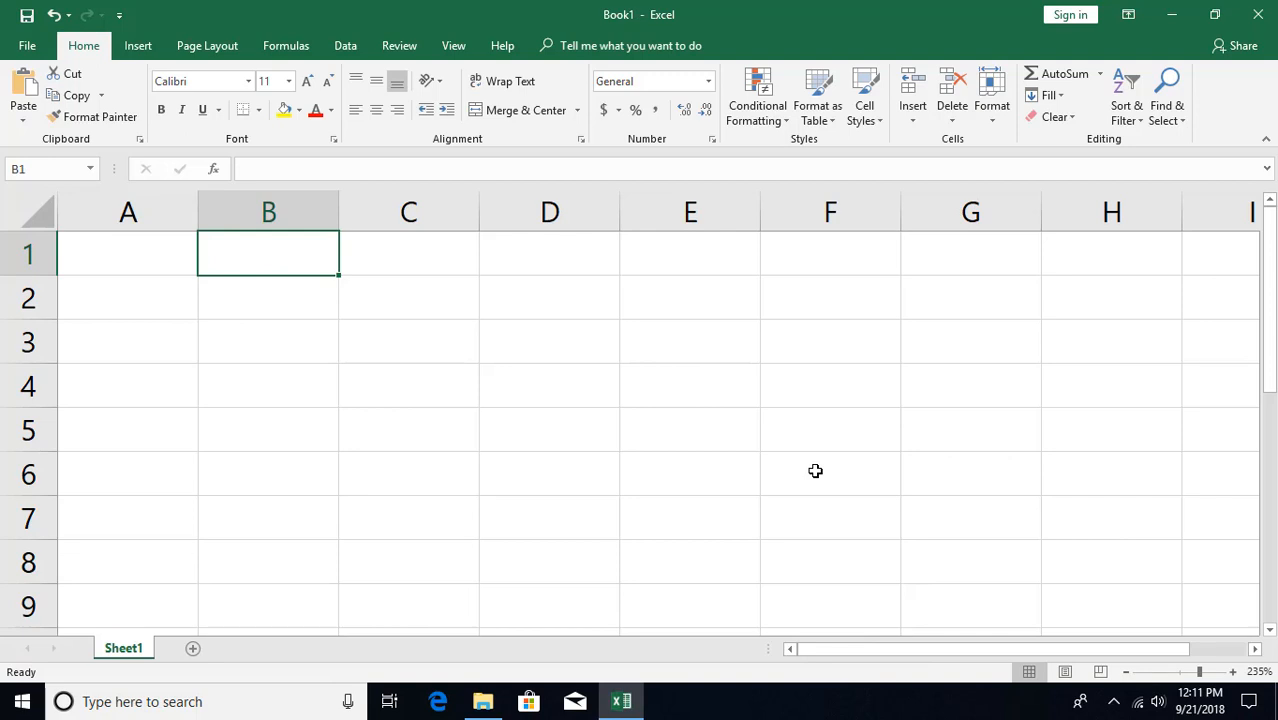
- Enter Hello in B4, then right-drag it toward B1 and cancel the drop with Esc
{"action": "scroll", "coordinate": [539, 420], "scroll_direction": "down", "scroll_amount": 1}
{"action": "left_click", "coordinate": [220, 356]}
{"action": "type", "text": "He"}
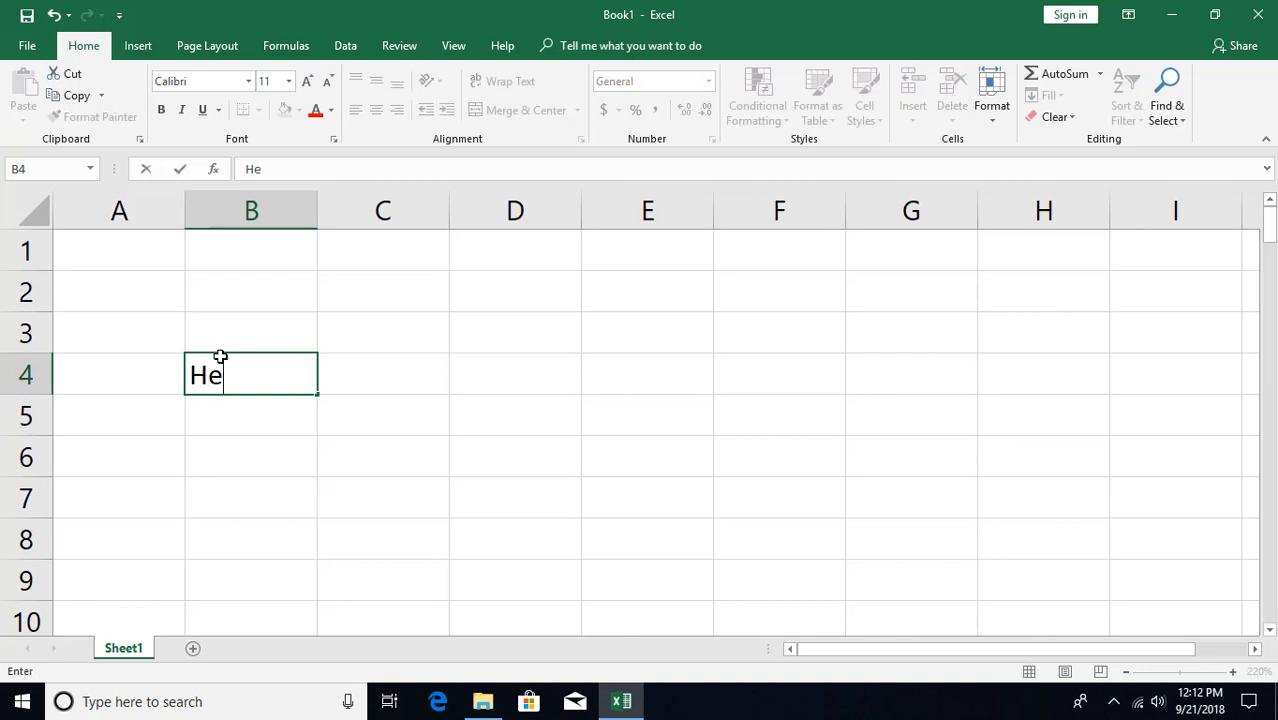
{"action": "type", "text": "llo"}
{"action": "key", "text": "Return"}
{"action": "left_click", "coordinate": [220, 356]}
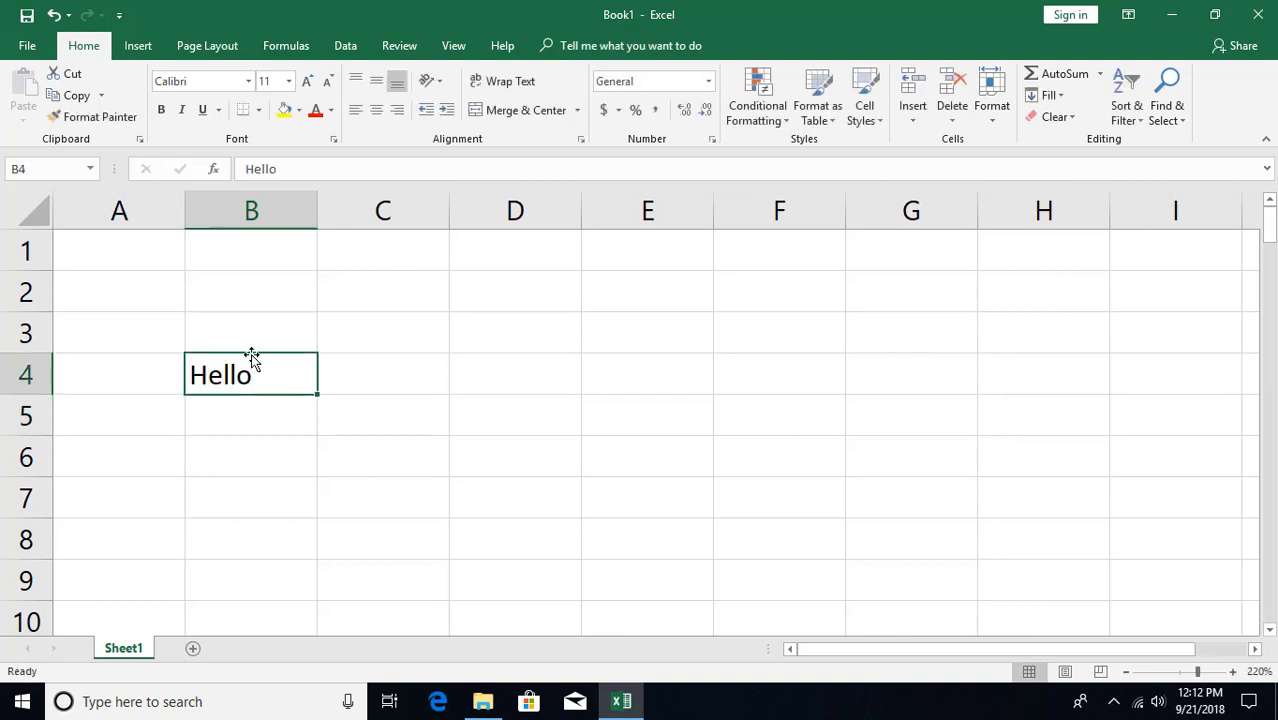
{"action": "left_click_drag", "start_coordinate": [251, 356], "coordinate": [257, 241]}
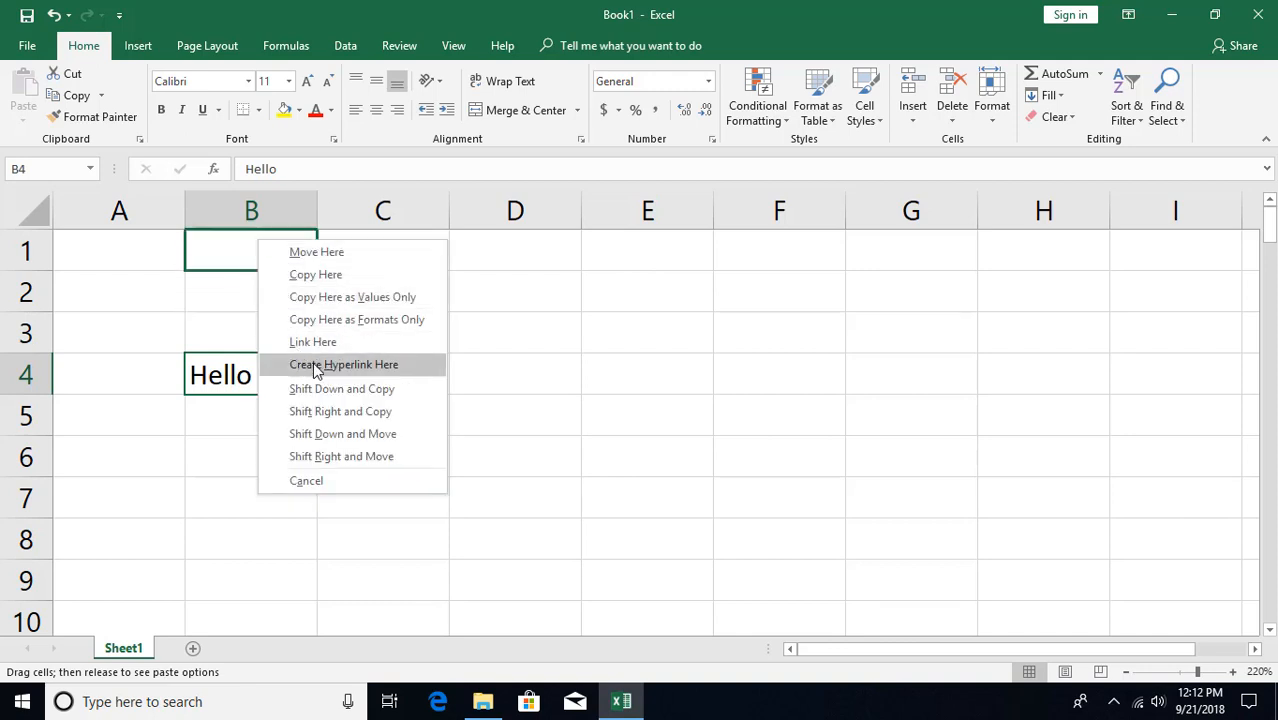
{"action": "key", "text": "Escape"}
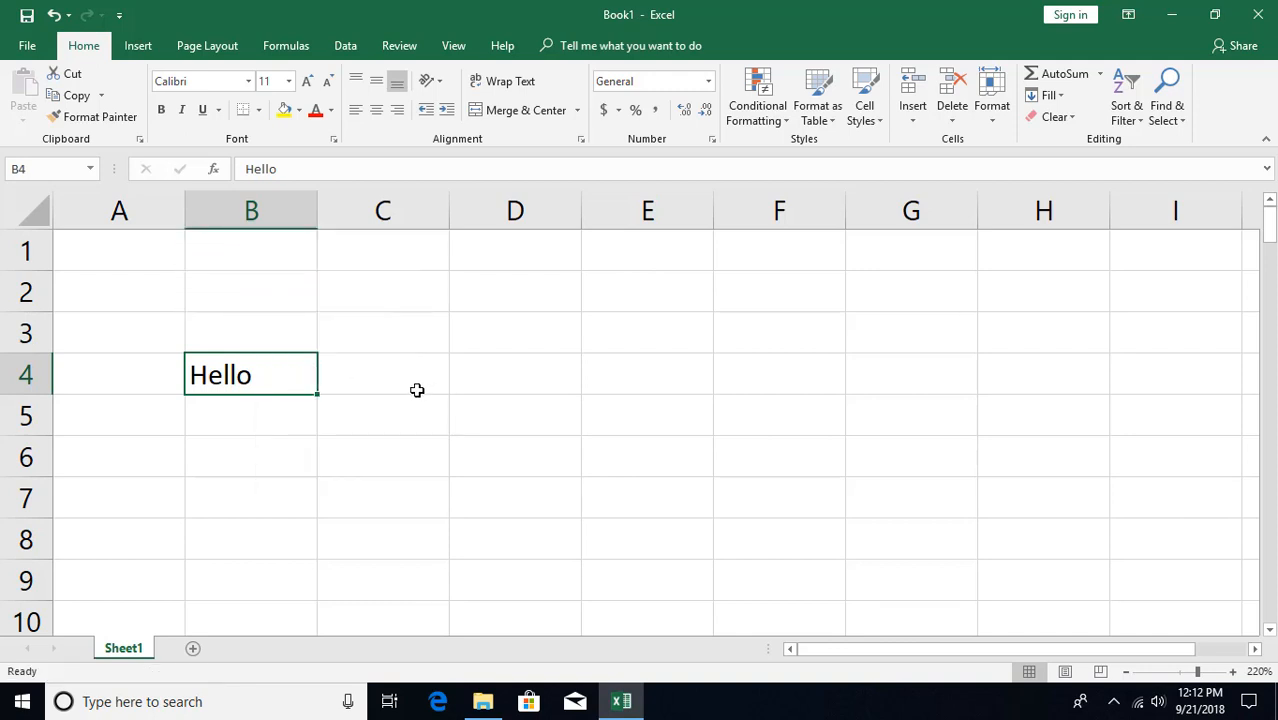
{"action": "left_click", "coordinate": [396, 372]}
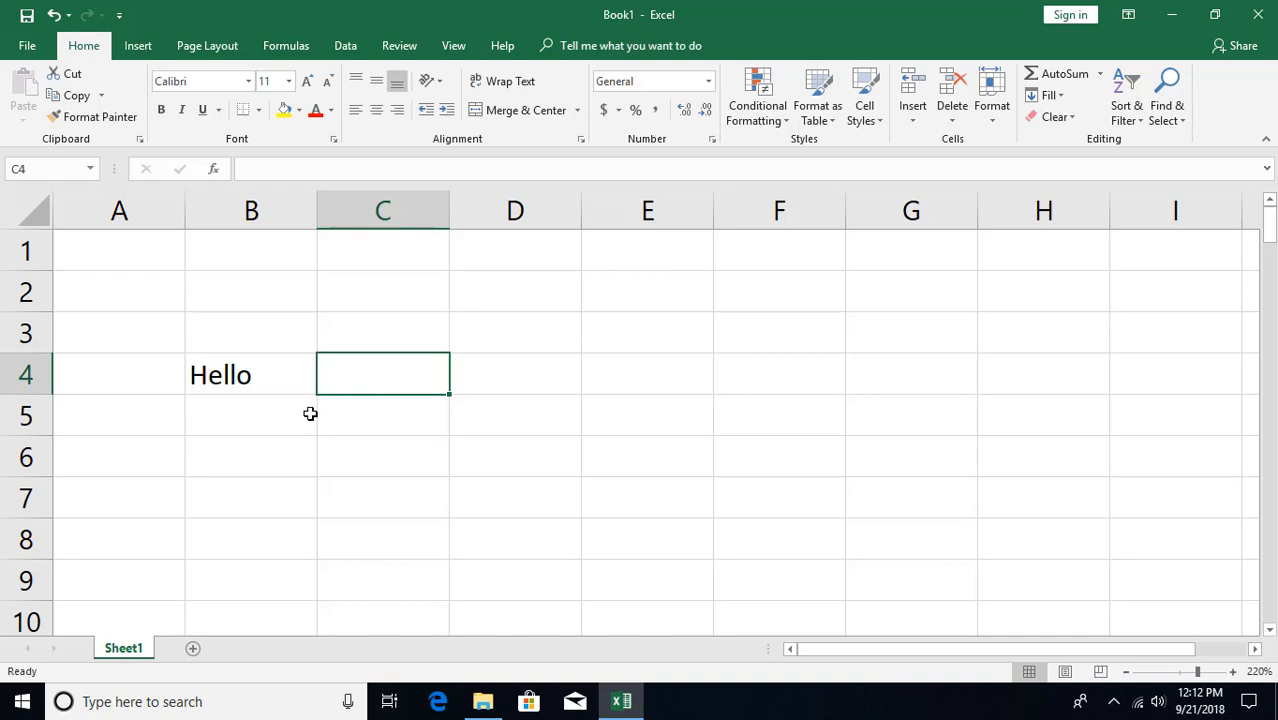
- Save the workbook as 'Hyperlinks' in the Excel documents folder
{"action": "key", "text": "ctrl+s"}
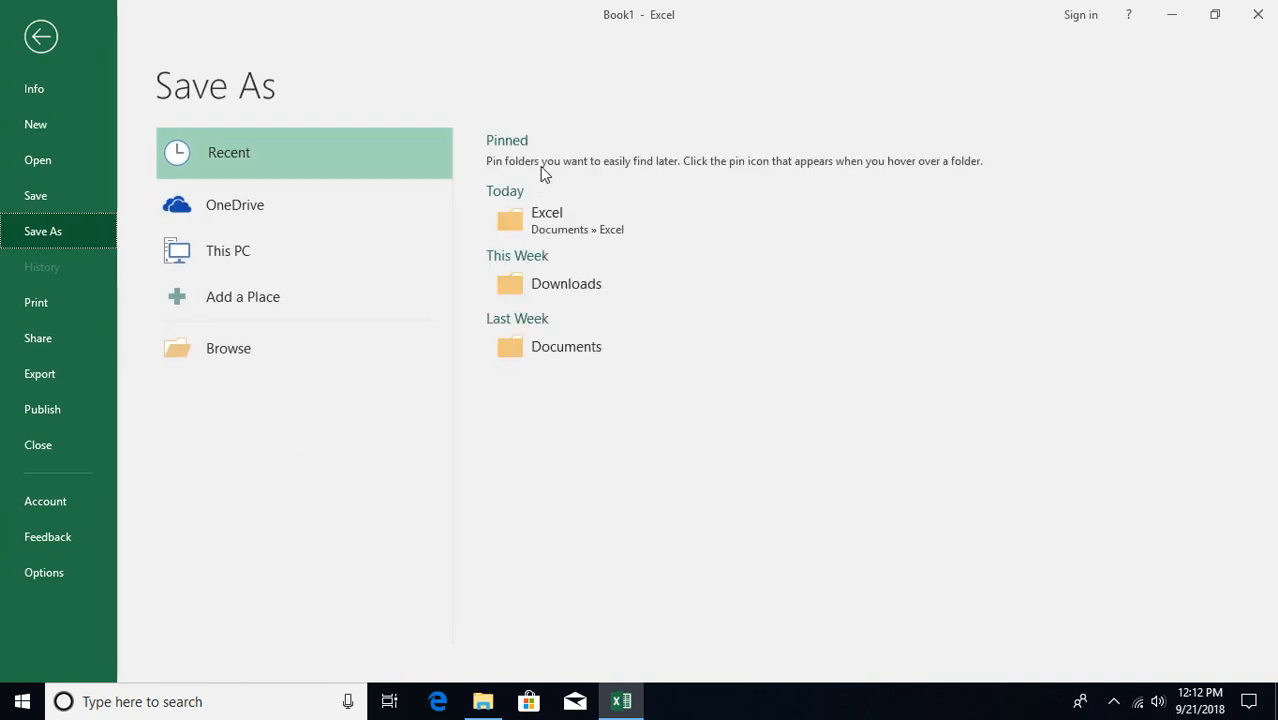
{"action": "left_click", "coordinate": [551, 218]}
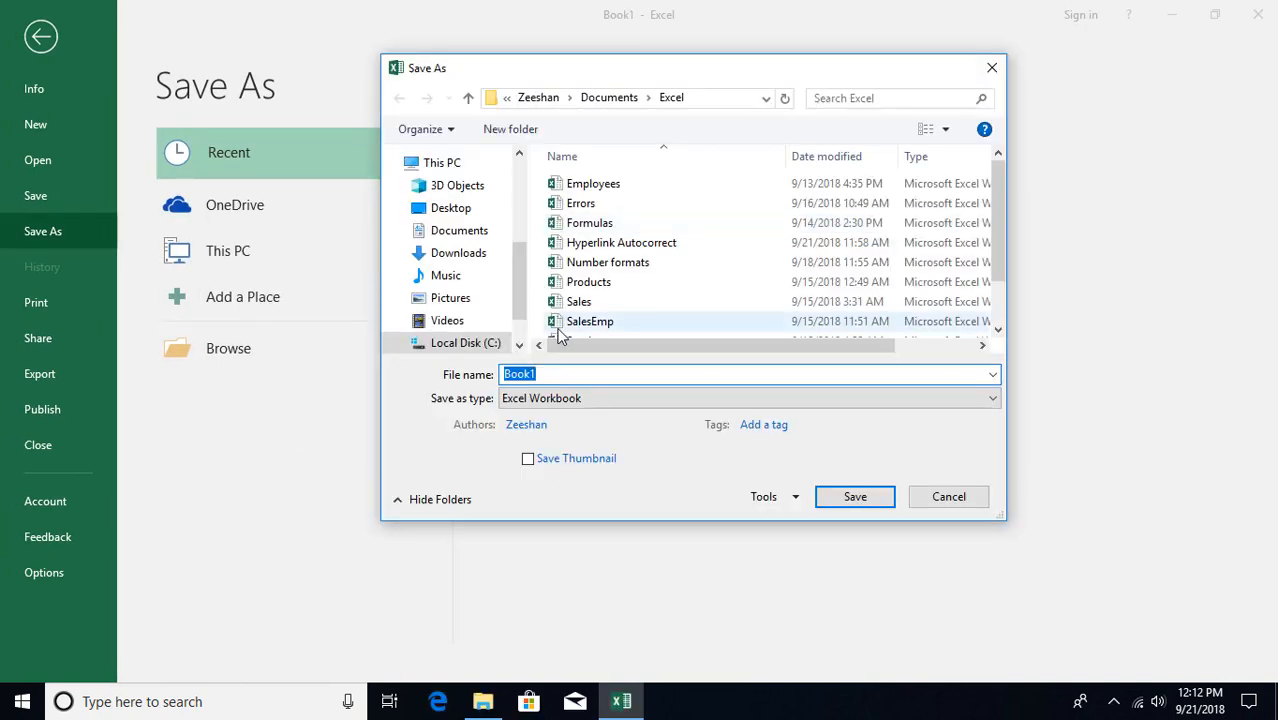
{"action": "type", "text": "Hyperlink"}
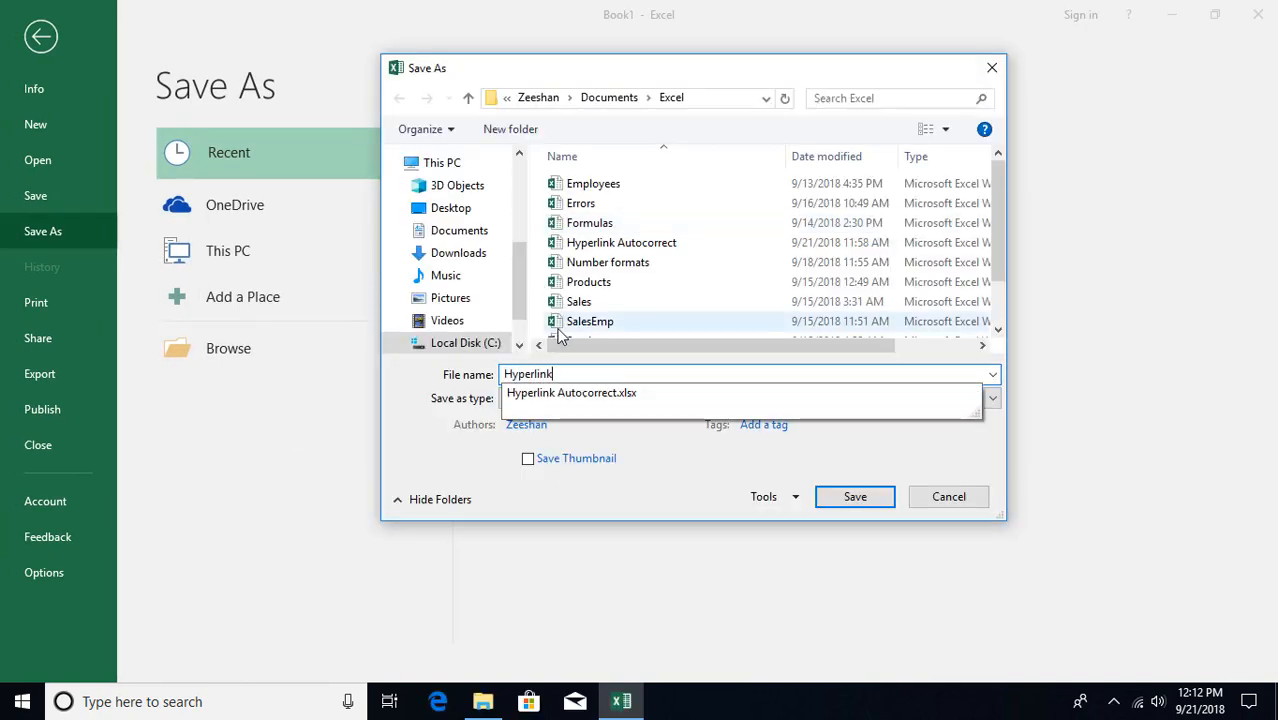
{"action": "key", "text": "Escape"}
{"action": "key", "text": "Escape"}
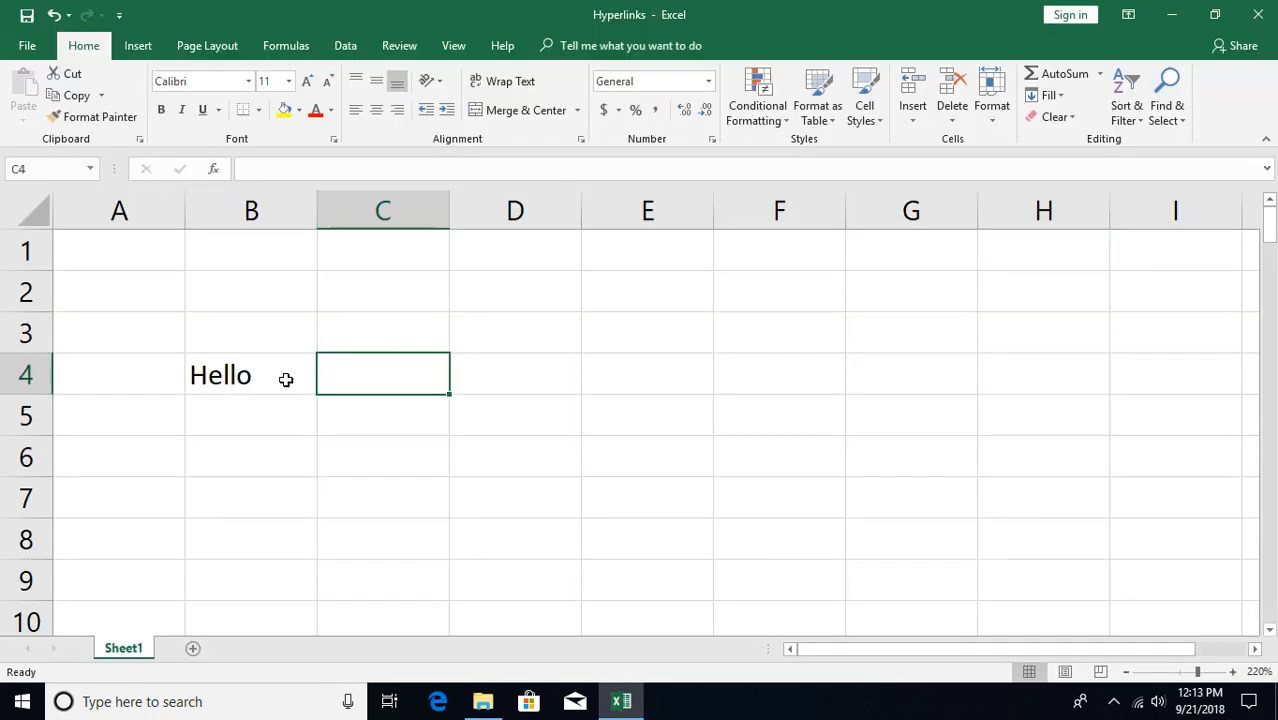
{"action": "left_click", "coordinate": [281, 390]}
- Right-drag B4 onto B1 and create a Hello hyperlink there pointing back to B4
{"action": "left_click_drag", "start_coordinate": [281, 391], "coordinate": [280, 260]}
{"action": "left_click", "coordinate": [343, 378]}
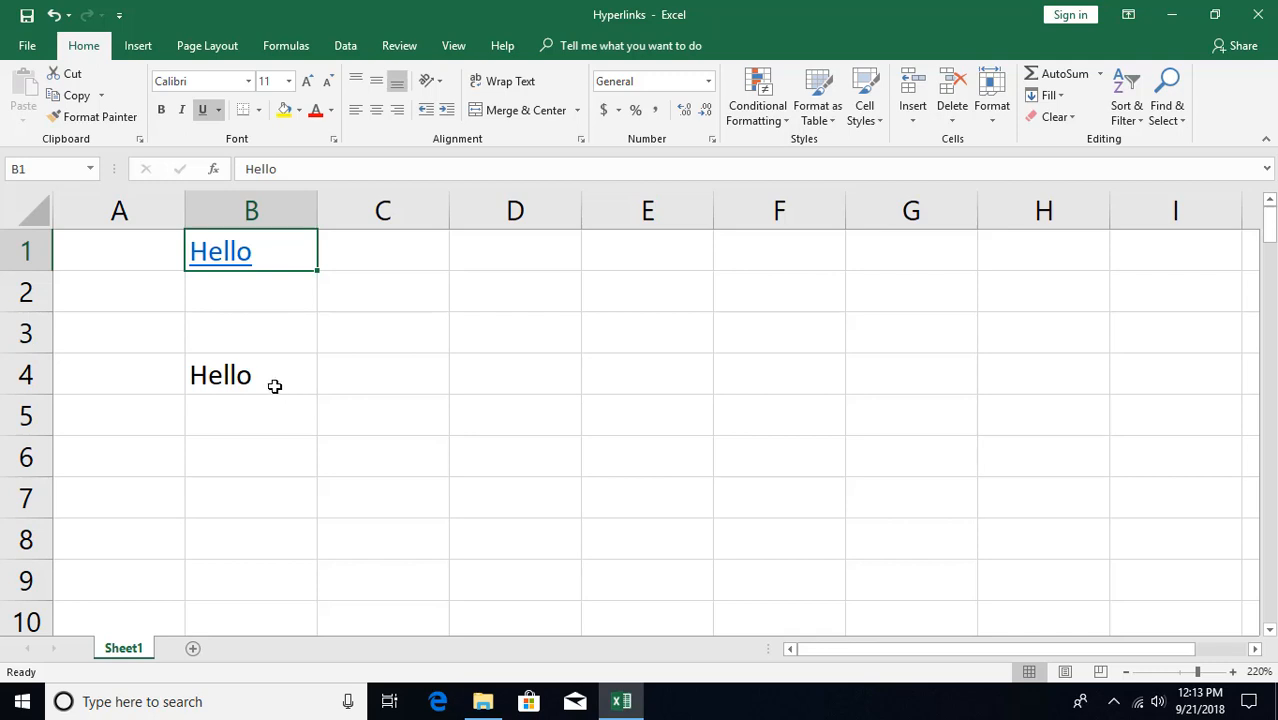
{"action": "left_click", "coordinate": [274, 382]}
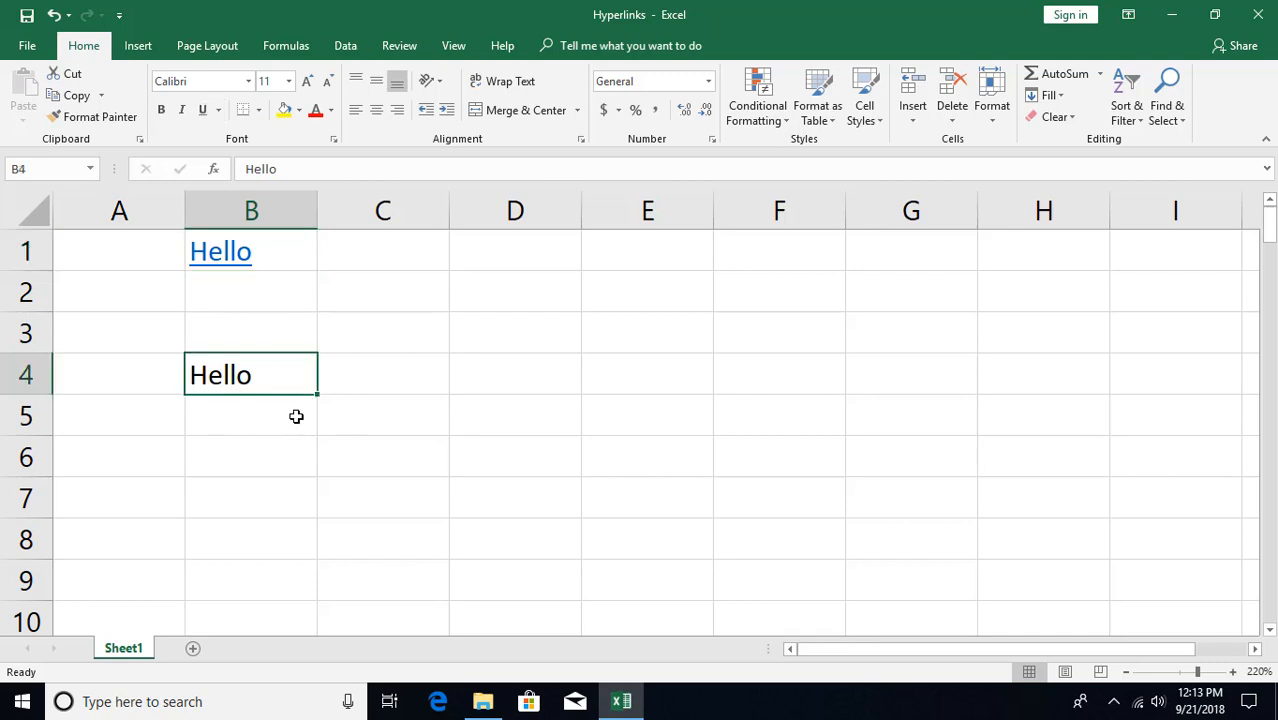
{"action": "scroll", "coordinate": [297, 417], "scroll_direction": "down", "scroll_amount": 4}
{"action": "scroll", "coordinate": [297, 417], "scroll_direction": "up", "scroll_amount": 2}
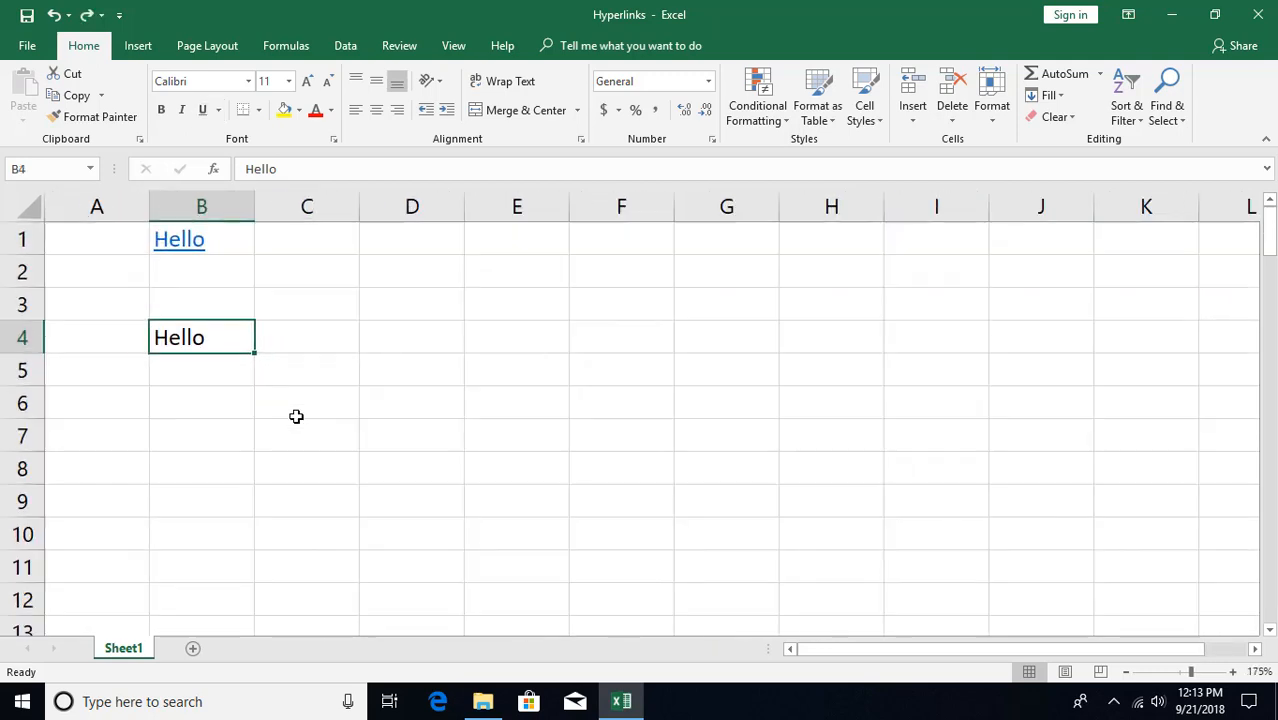
- Undo the Hello entries and create a Test hyperlink in A1 pointing to A100
{"action": "left_click", "coordinate": [55, 15]}
{"action": "left_click", "coordinate": [55, 15]}
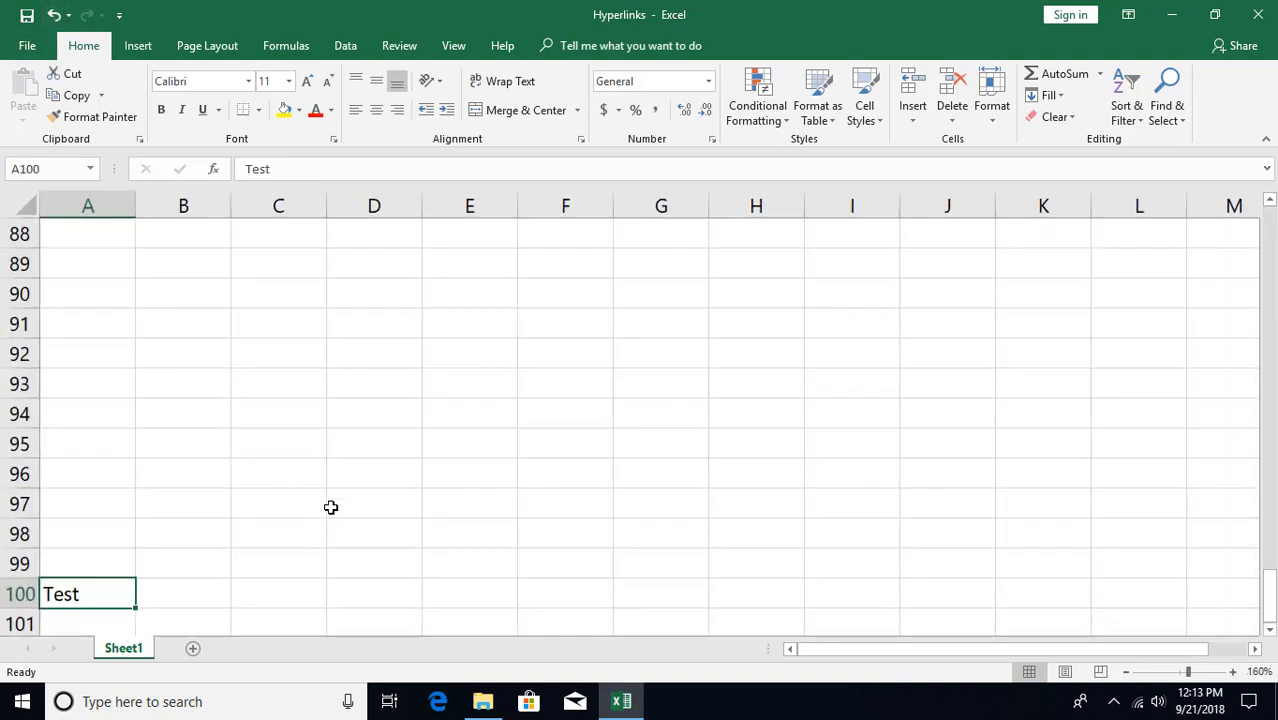
{"action": "left_click_drag", "start_coordinate": [78, 580], "coordinate": [105, 241]}
{"action": "left_click", "coordinate": [168, 364]}
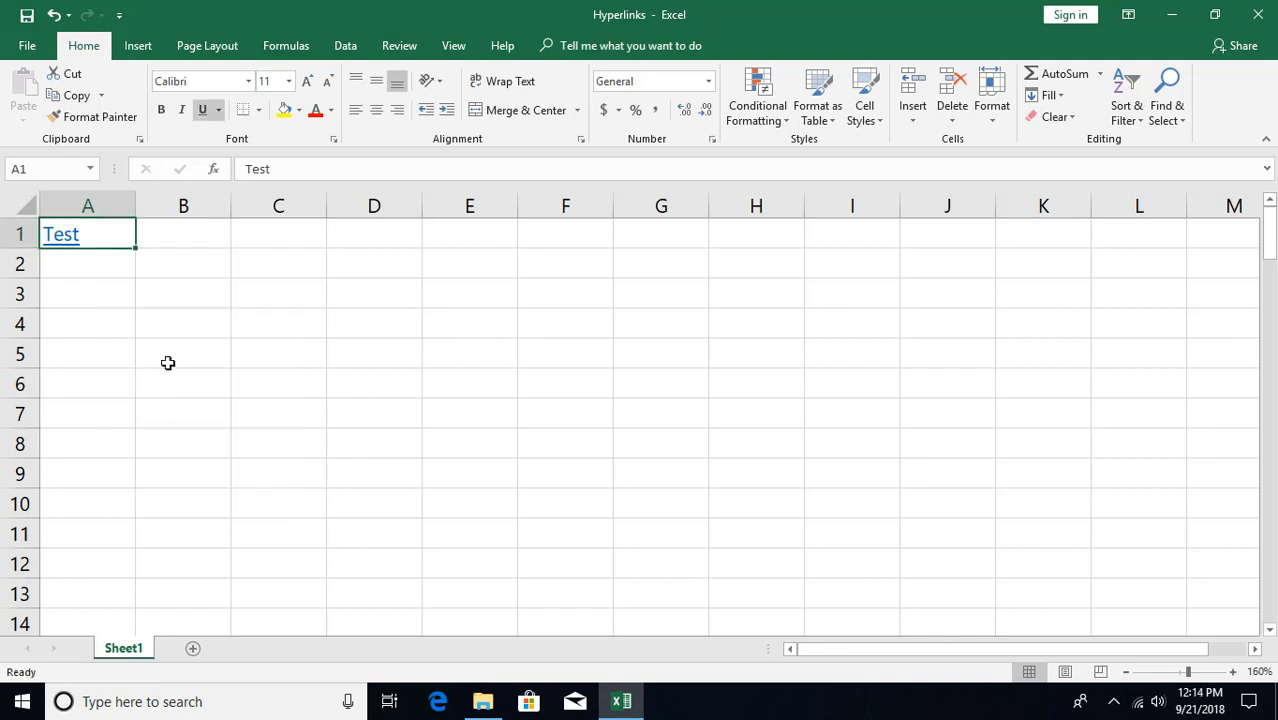
- Follow the Test link down to A100, then return to the top with Ctrl+Home
{"action": "left_click", "coordinate": [214, 293]}
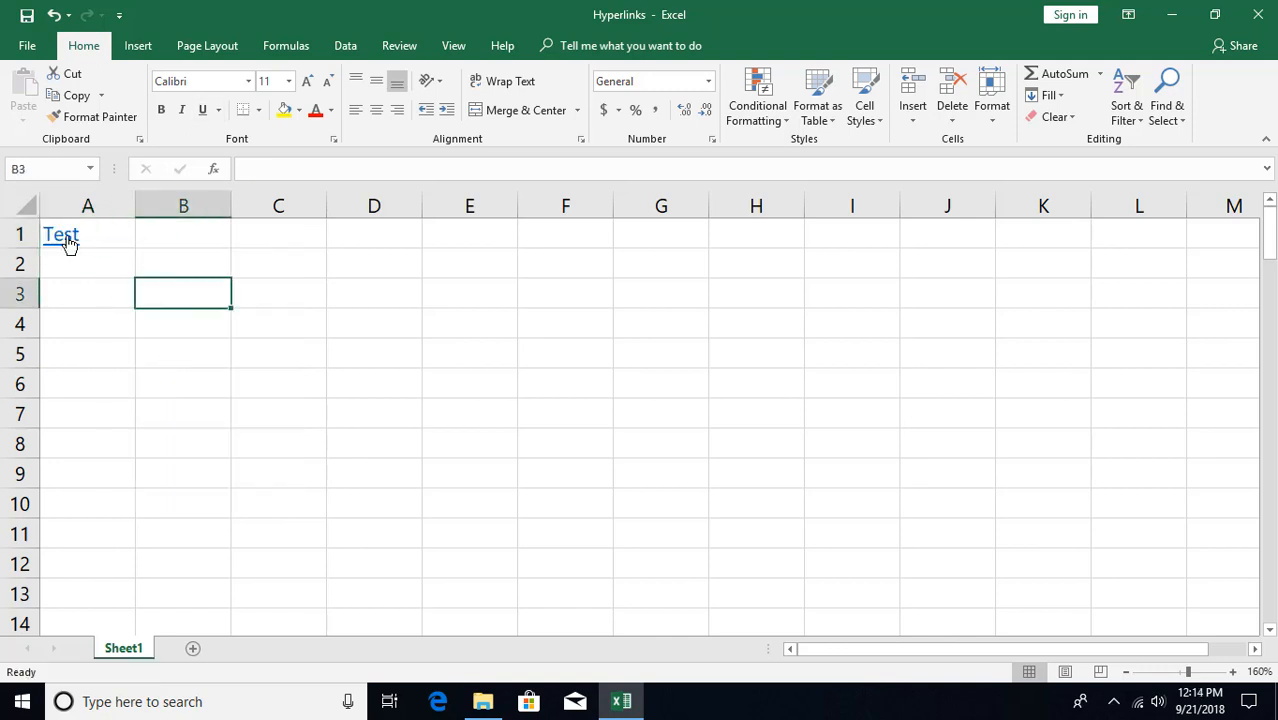
{"action": "left_click", "coordinate": [69, 243]}
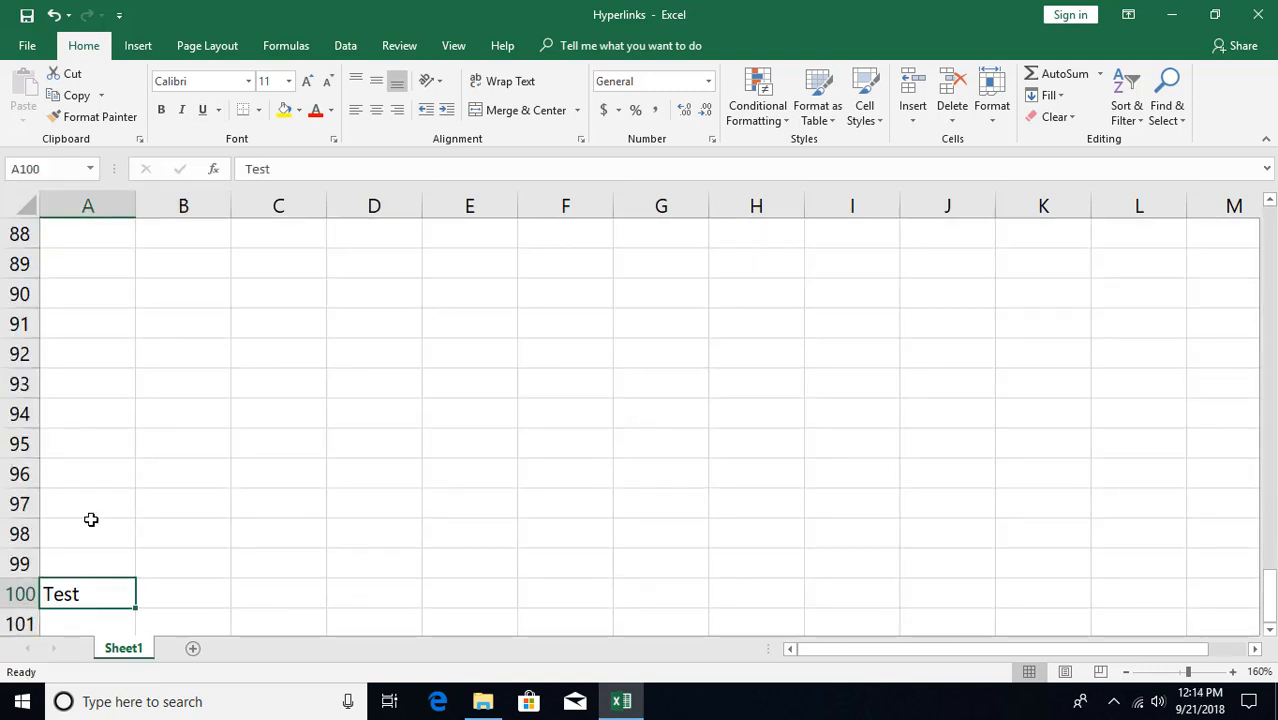
{"action": "key", "text": "ctrl+Home"}
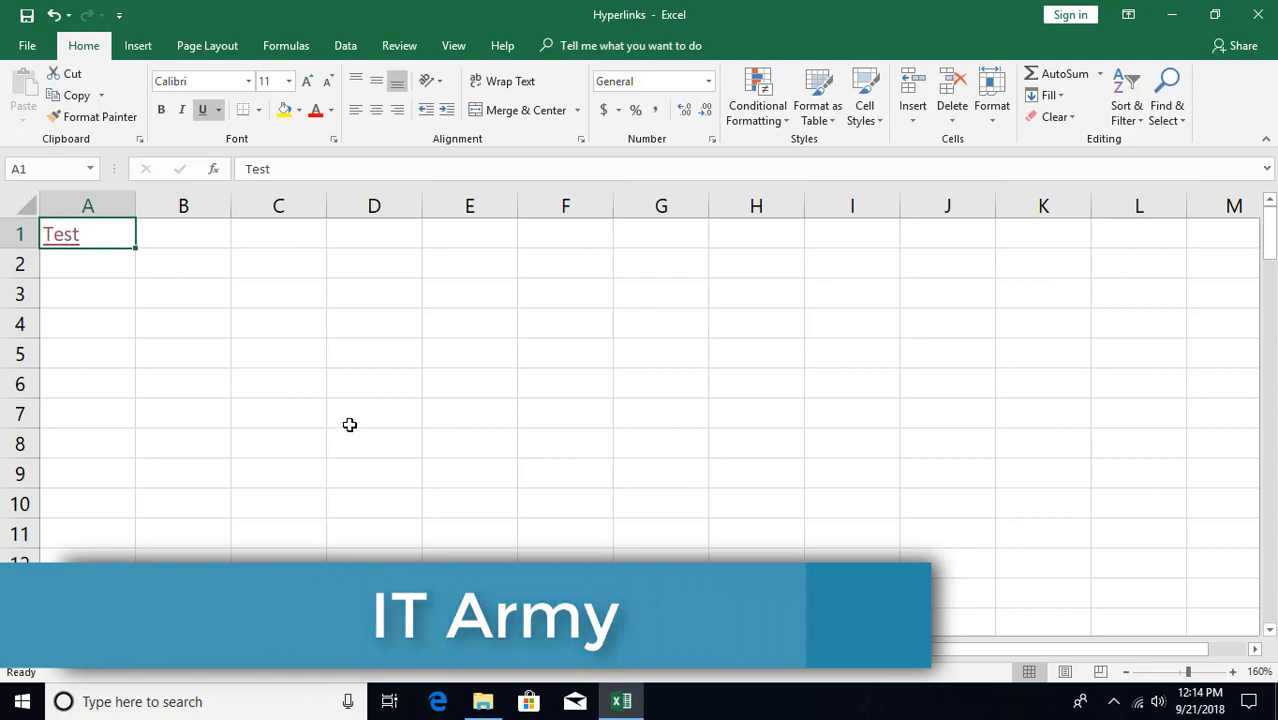
- Select empty cell C1 and open the Insert Hyperlink dialog via Insert > Link
{"action": "left_click", "coordinate": [290, 239]}
{"action": "right_click", "coordinate": [291, 239]}
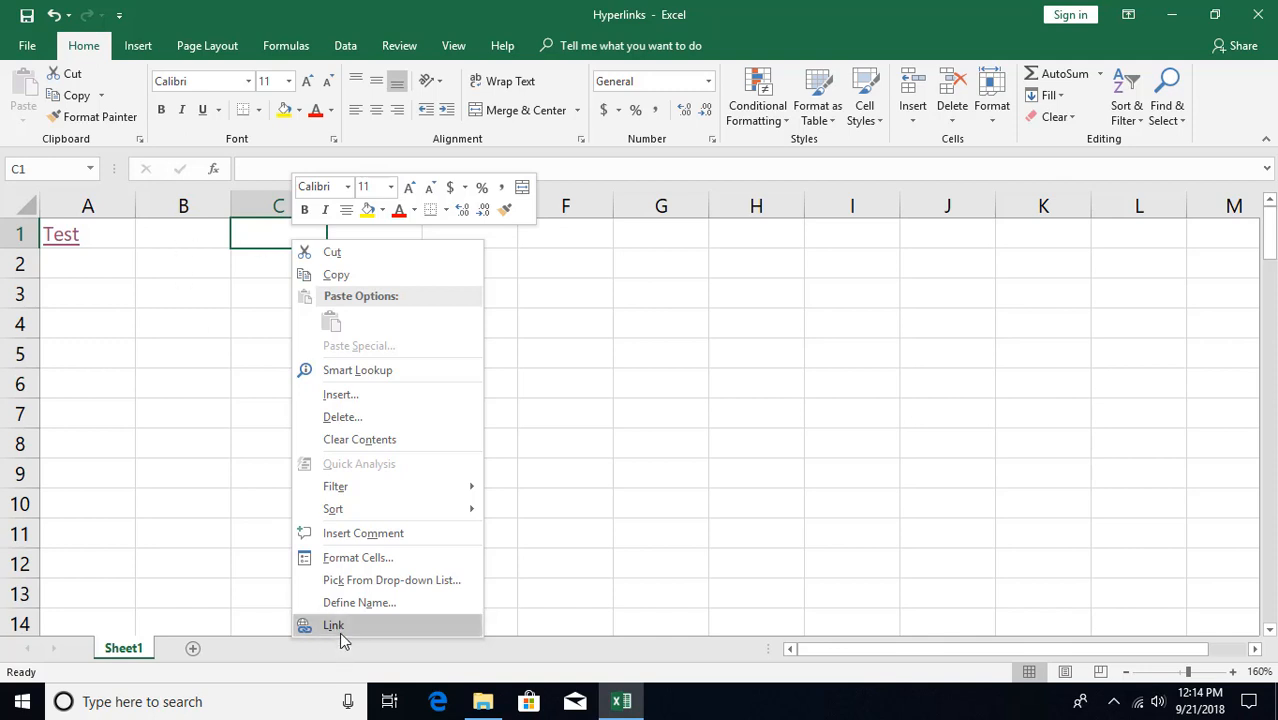
{"action": "left_click", "coordinate": [138, 46]}
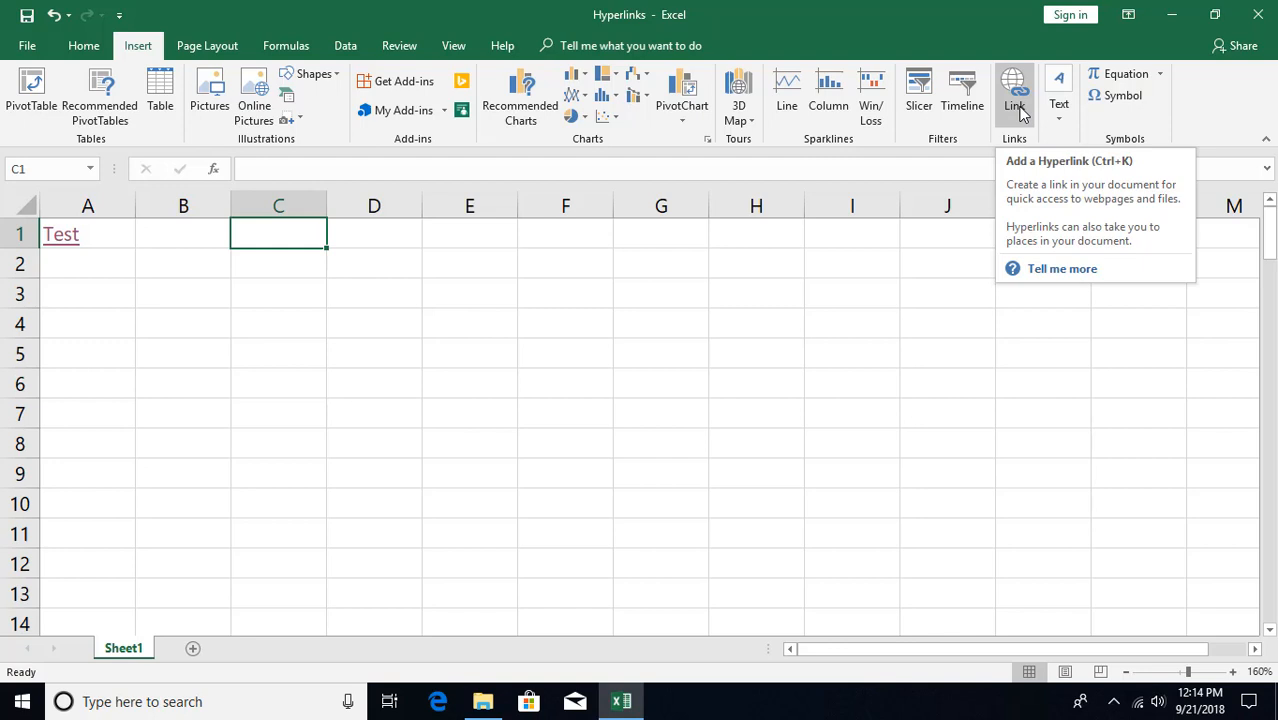
{"action": "left_click", "coordinate": [1018, 110]}
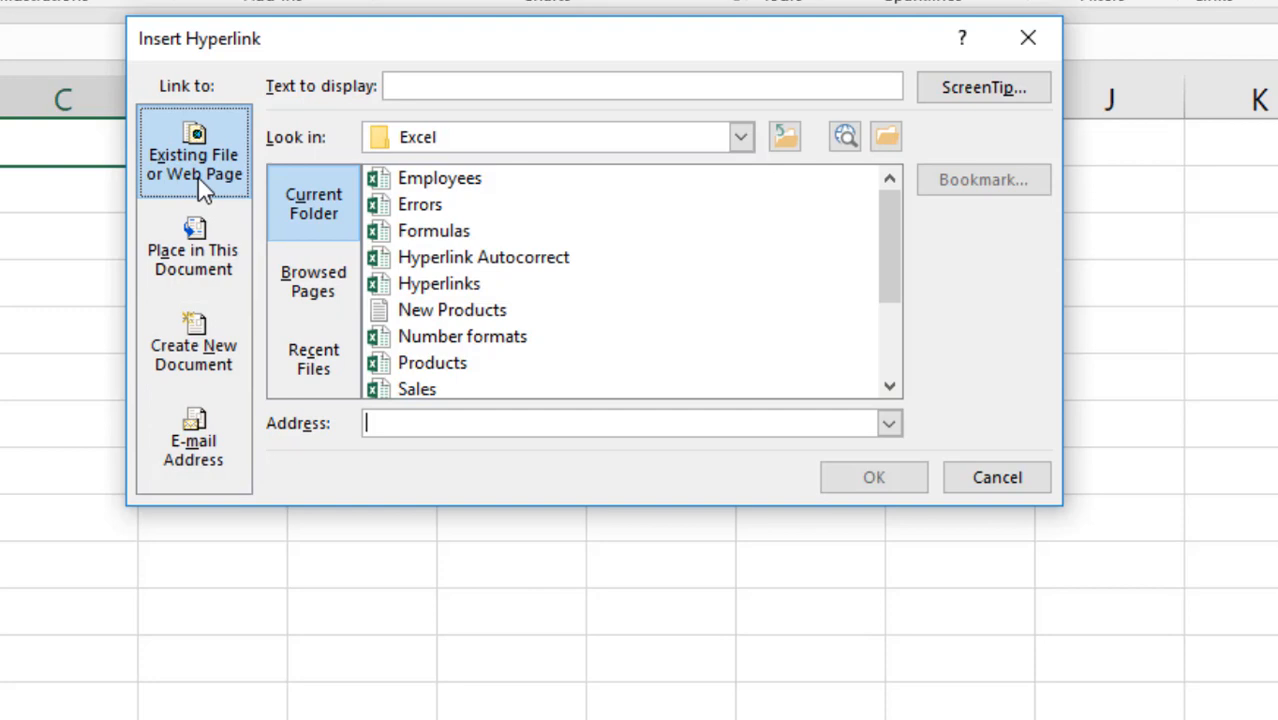
{"action": "left_click", "coordinate": [425, 85]}
{"action": "left_click_drag", "start_coordinate": [434, 50], "coordinate": [468, 161]}
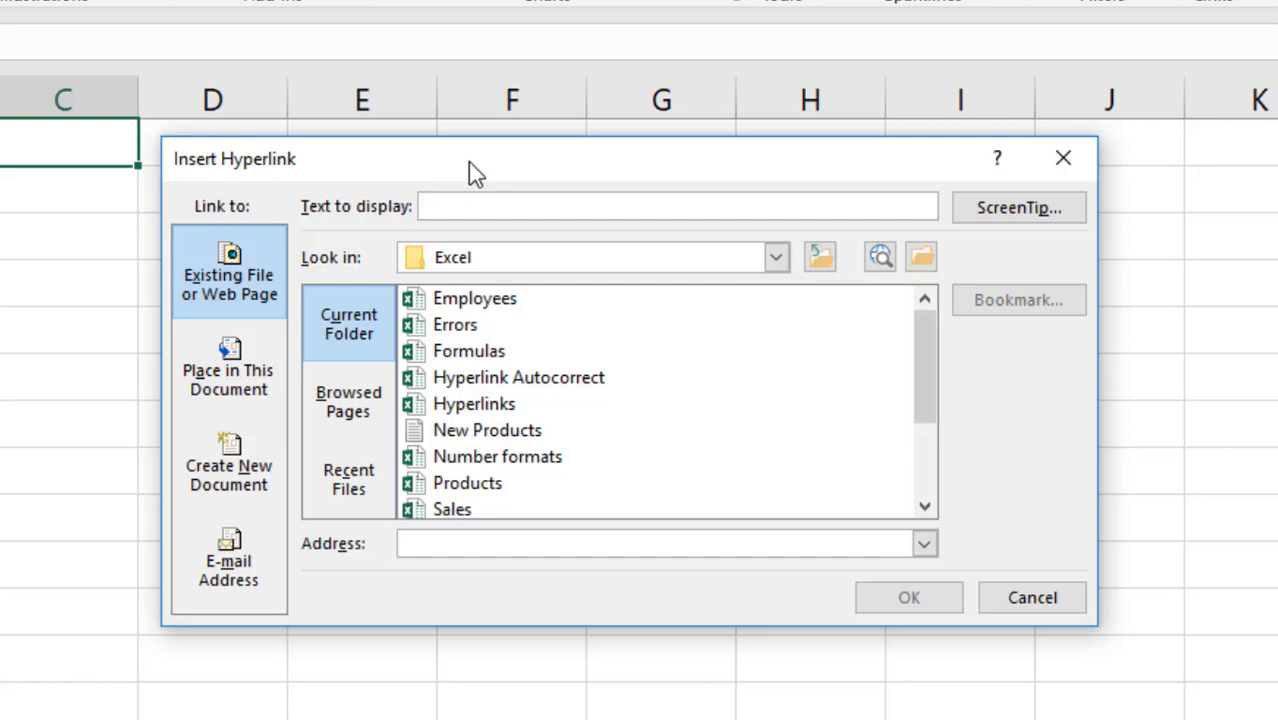
{"action": "type", "text": "Amazon"}
{"action": "left_click", "coordinate": [495, 543]}
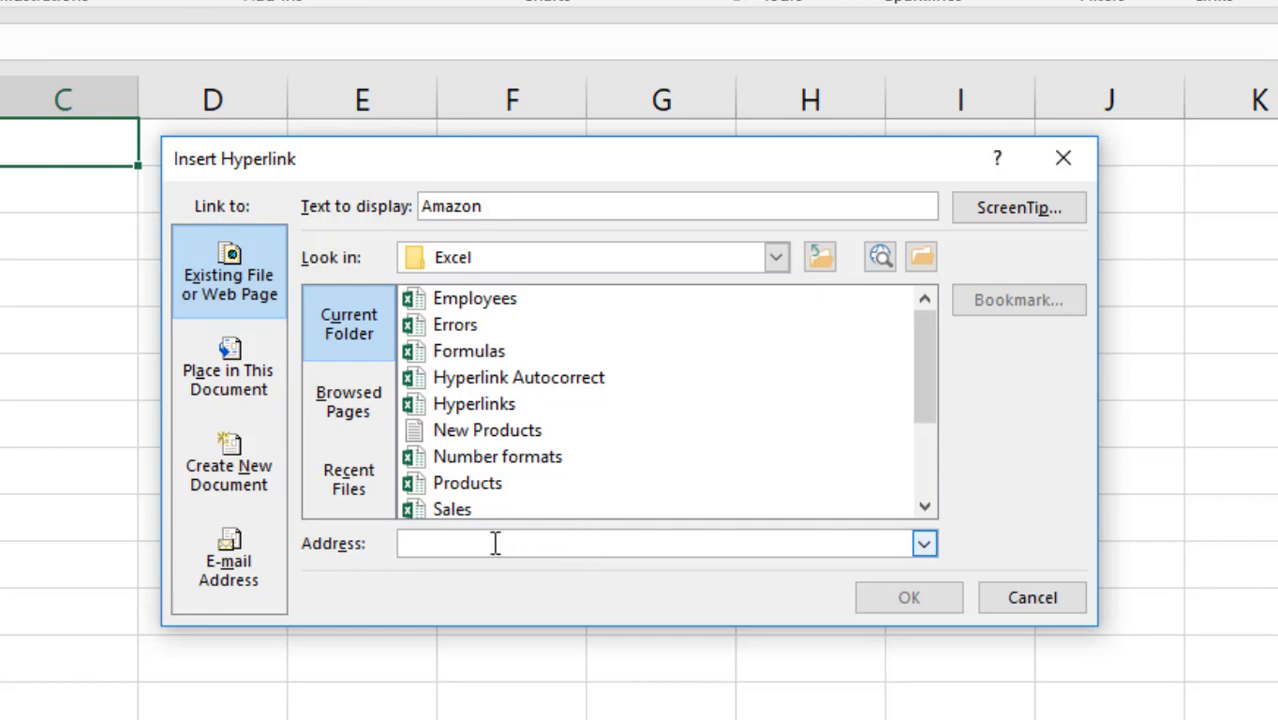
{"action": "type", "text": "www"}
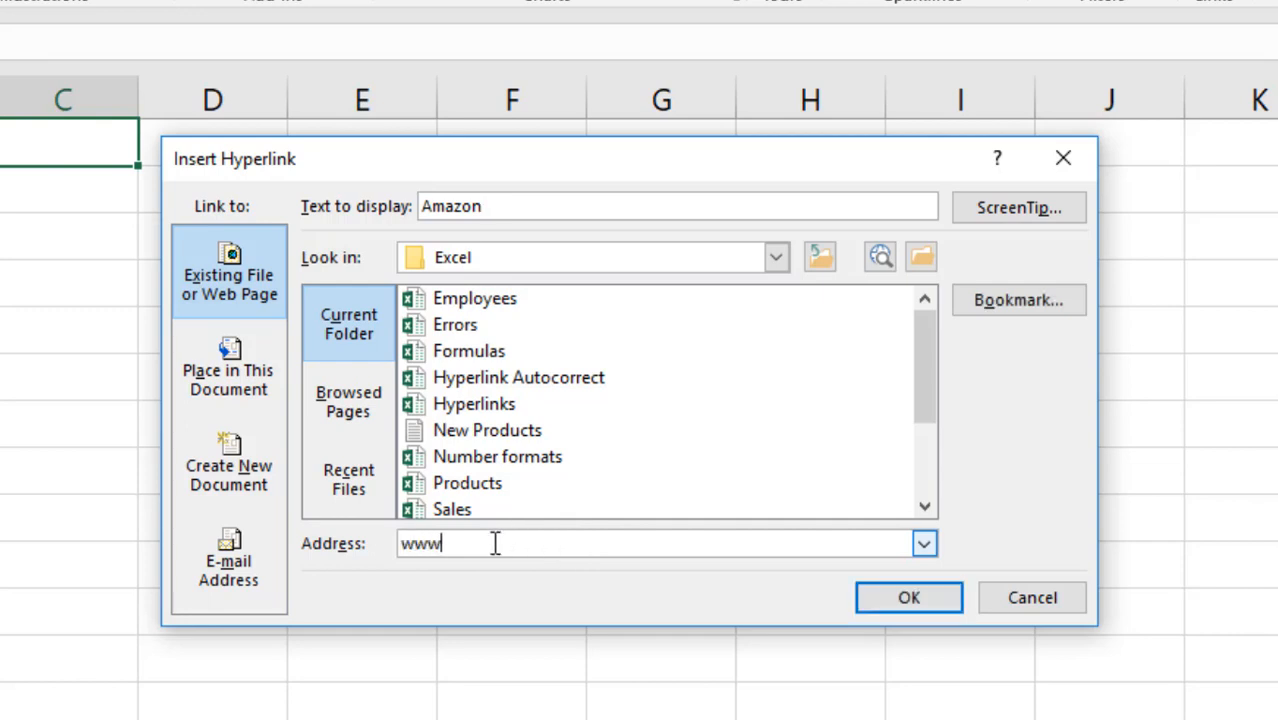
{"action": "type", "text": "."}
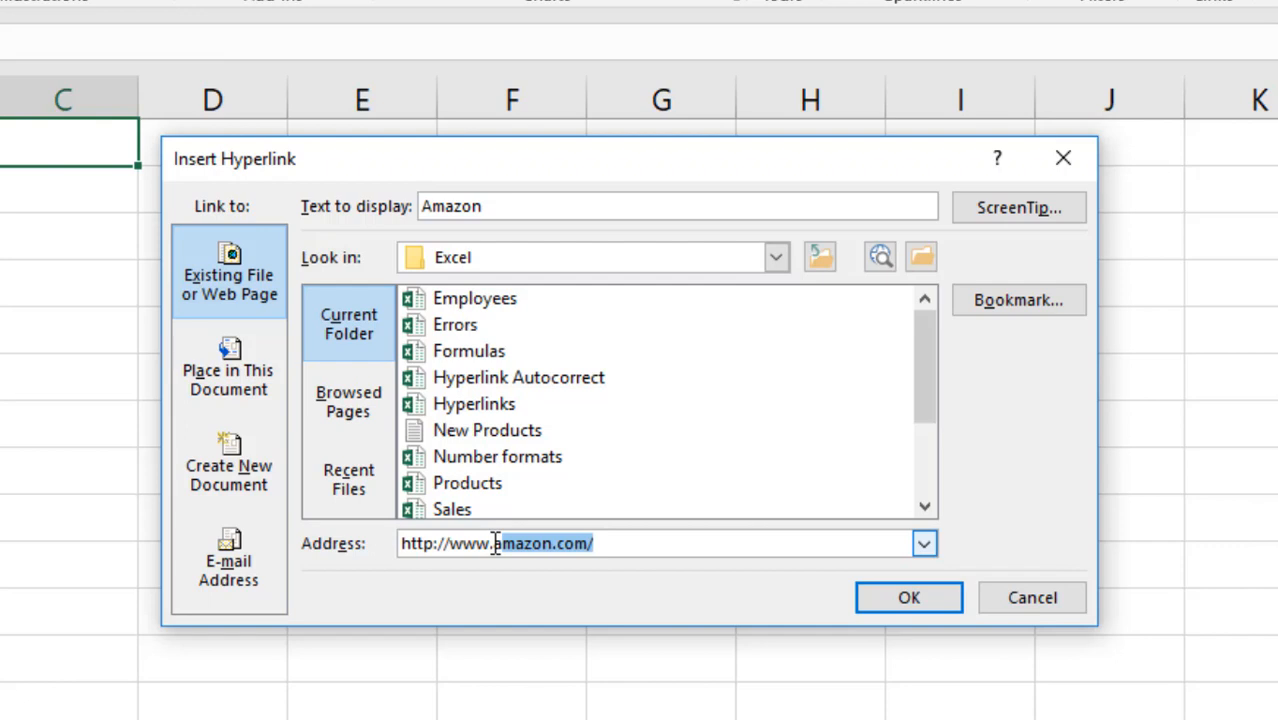
{"action": "type", "text": "a"}
{"action": "left_click", "coordinate": [612, 543]}
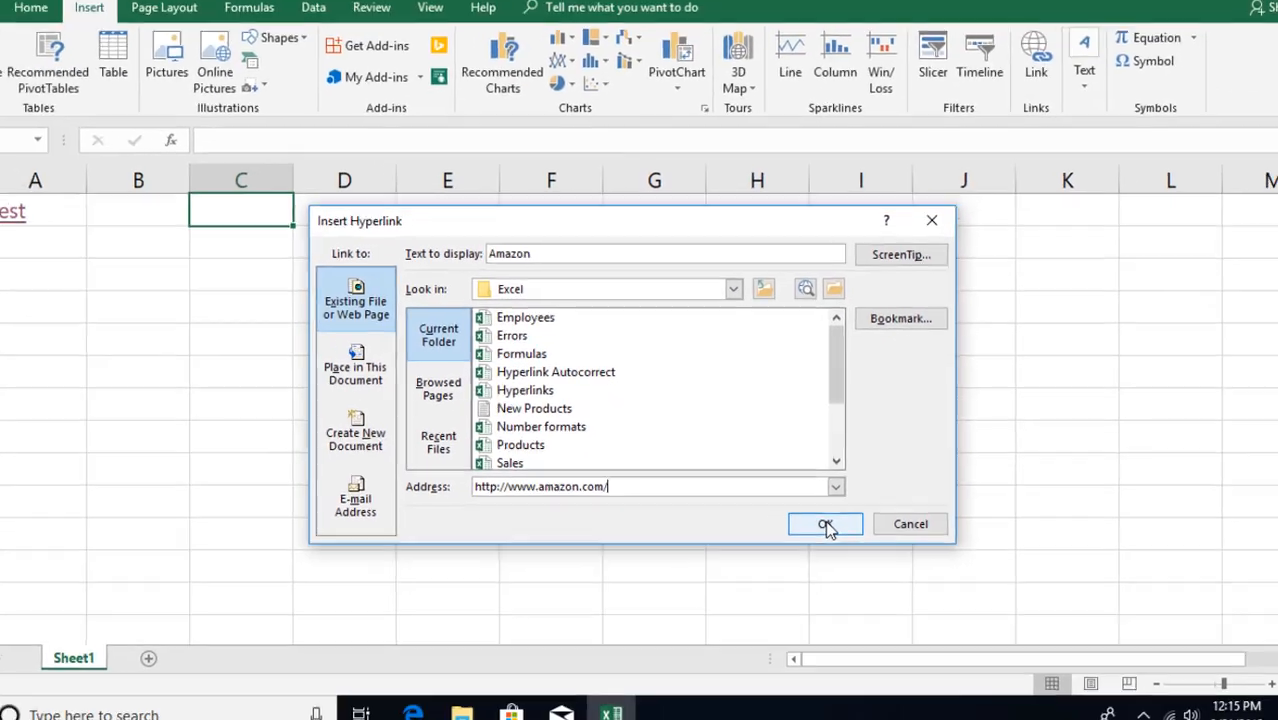
{"action": "left_click", "coordinate": [908, 597]}
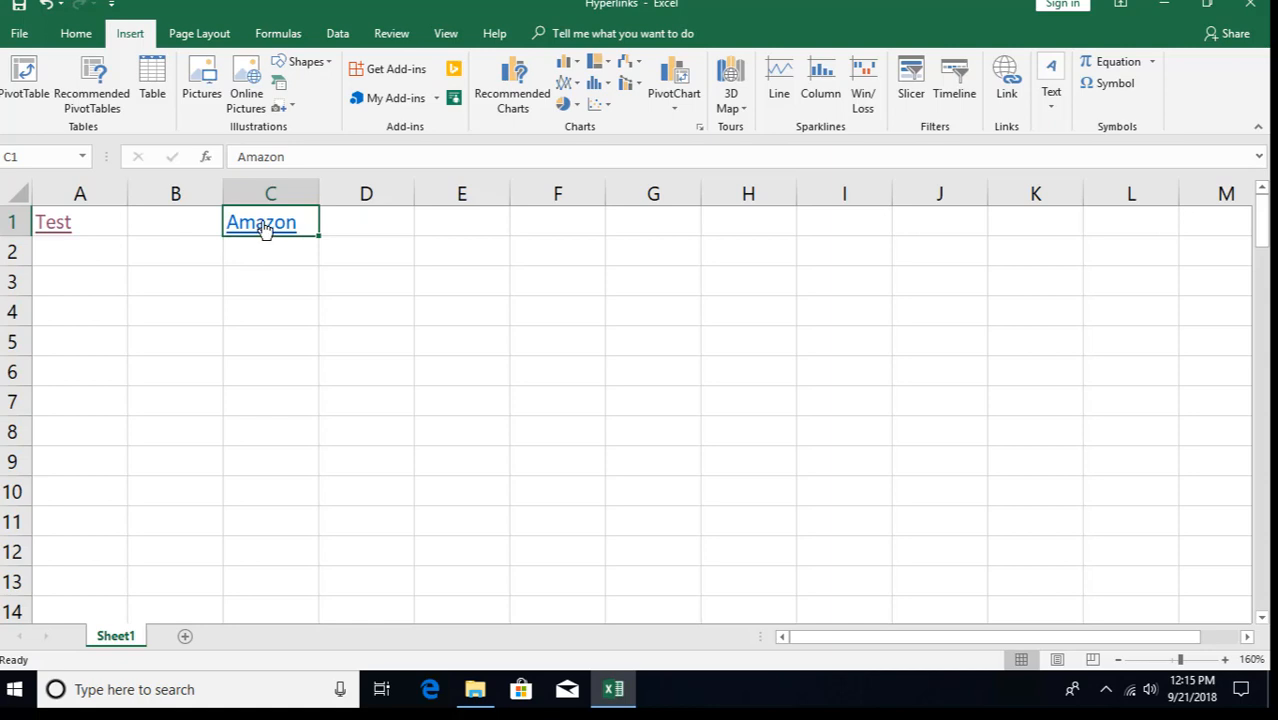
- Reopen Edit Hyperlink for the Amazon link, keeping its web address unchanged
{"action": "mouse_move", "coordinate": [263, 229]}
{"action": "left_click", "coordinate": [1051, 85]}
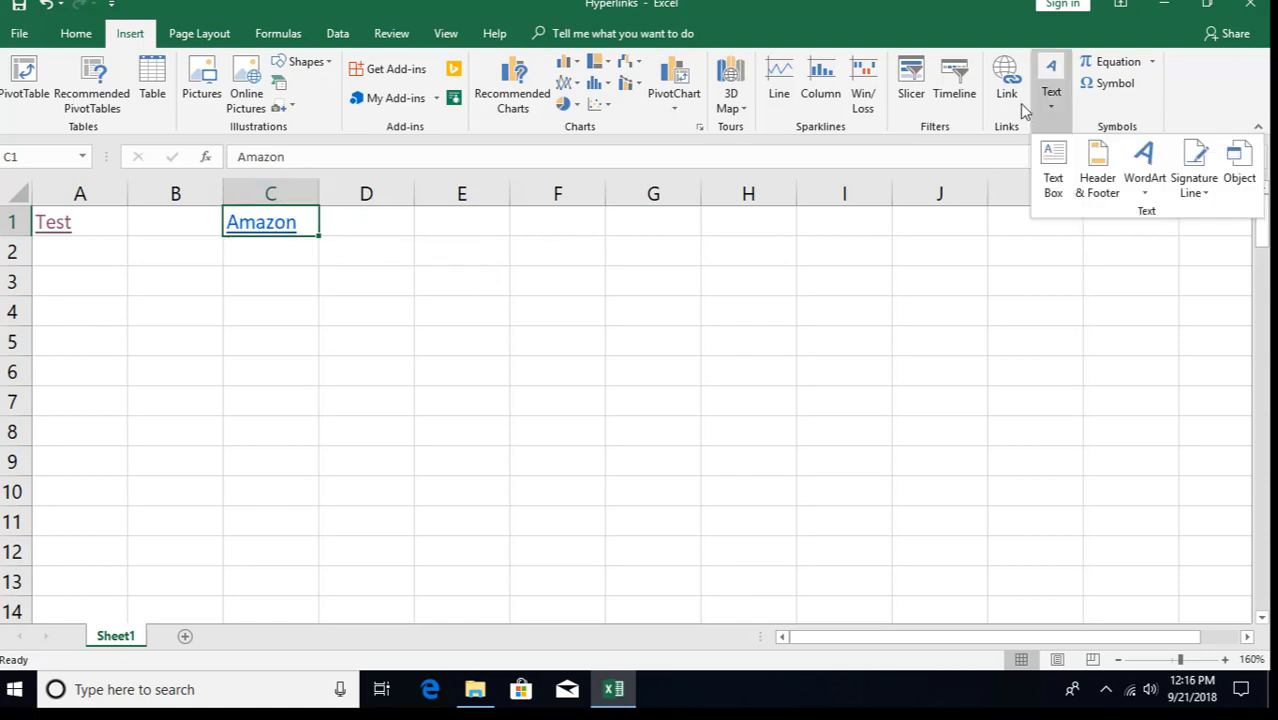
{"action": "left_click", "coordinate": [1006, 80]}
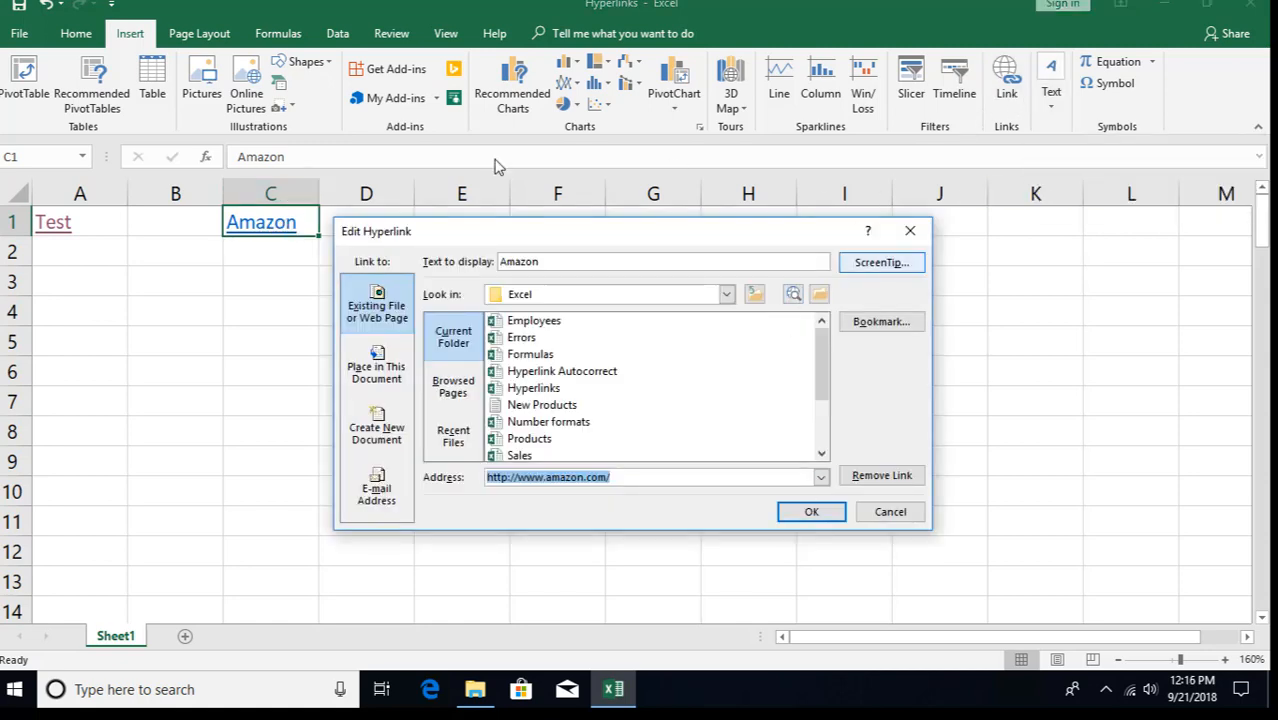
{"action": "left_click", "coordinate": [911, 234]}
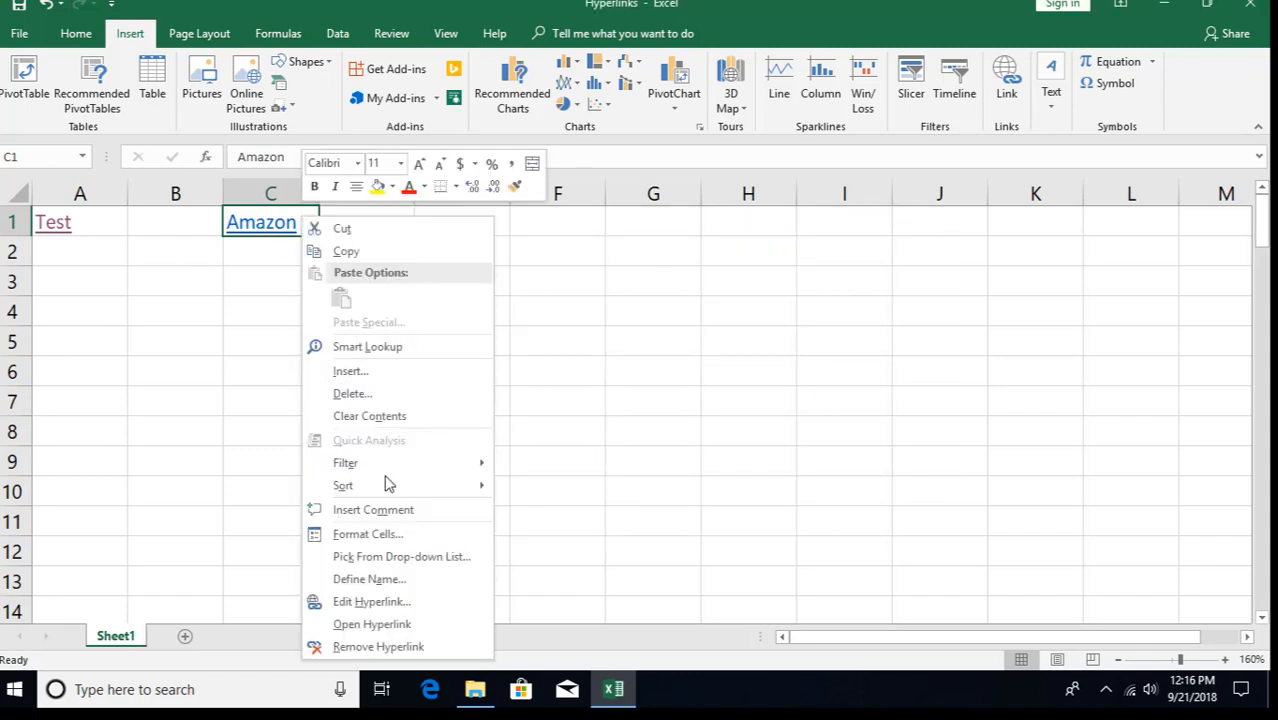
{"action": "left_click", "coordinate": [372, 603]}
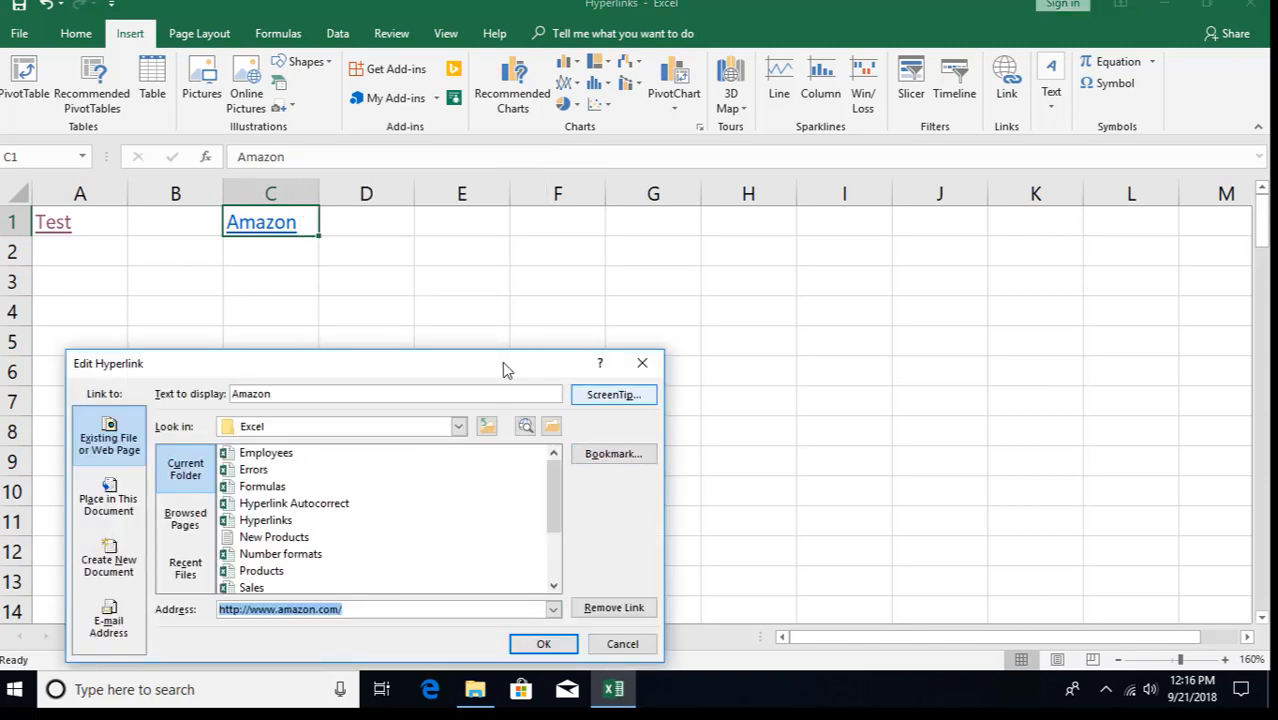
{"action": "left_click_drag", "start_coordinate": [510, 364], "coordinate": [747, 221]}
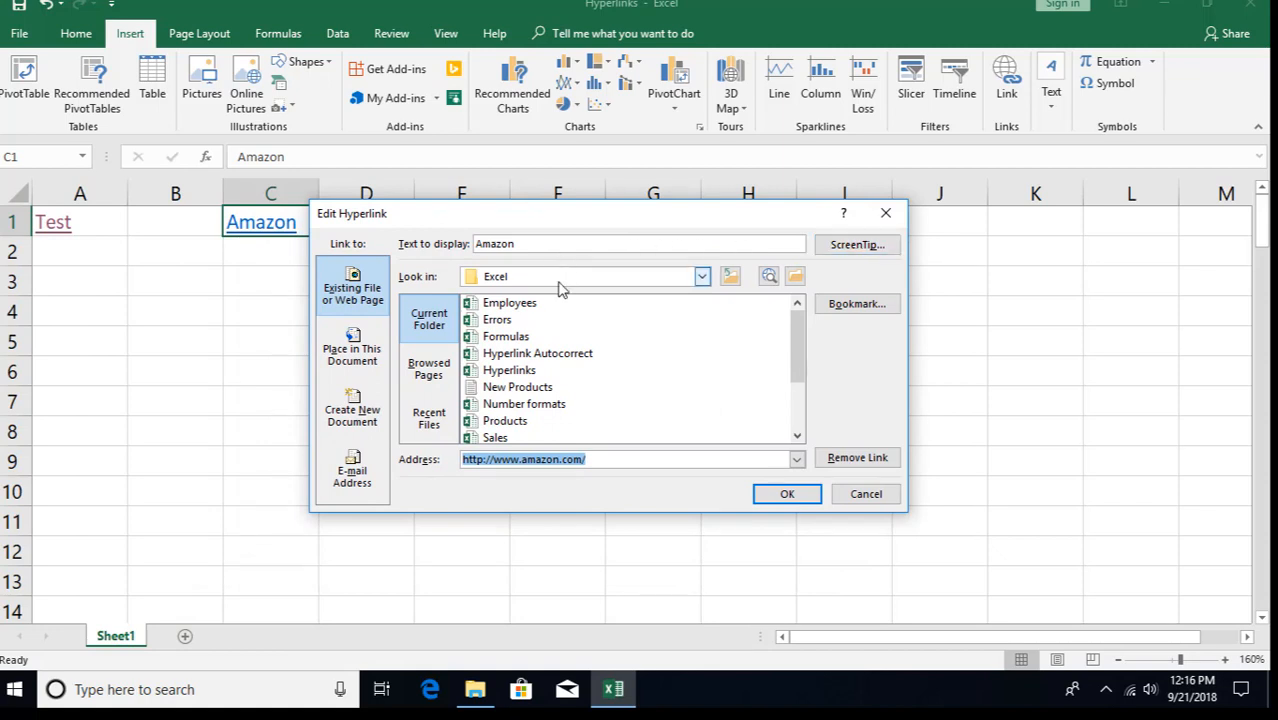
{"action": "key", "text": "Delete"}
{"action": "key", "text": "ctrl+z"}
- Set the Amazon link's ScreenTip to 'Visit Amazon' and apply the change
{"action": "left_click", "coordinate": [860, 245]}
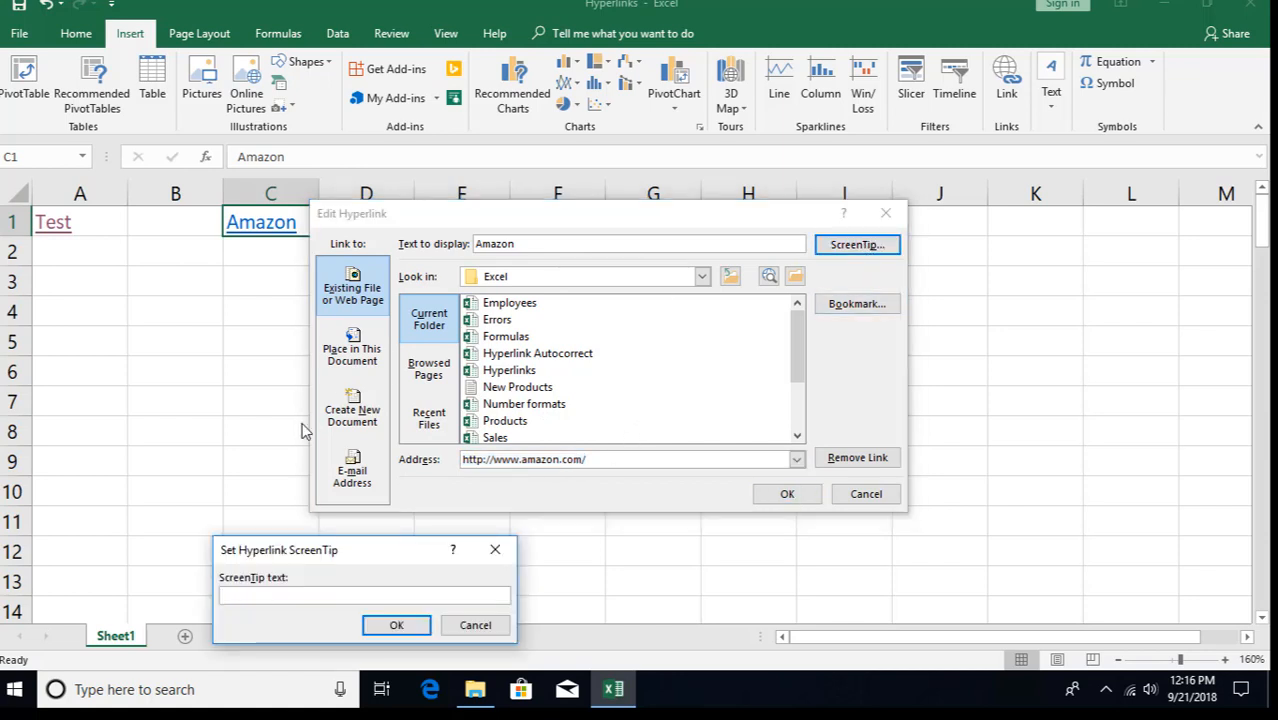
{"action": "type", "text": "Visit Amazon"}
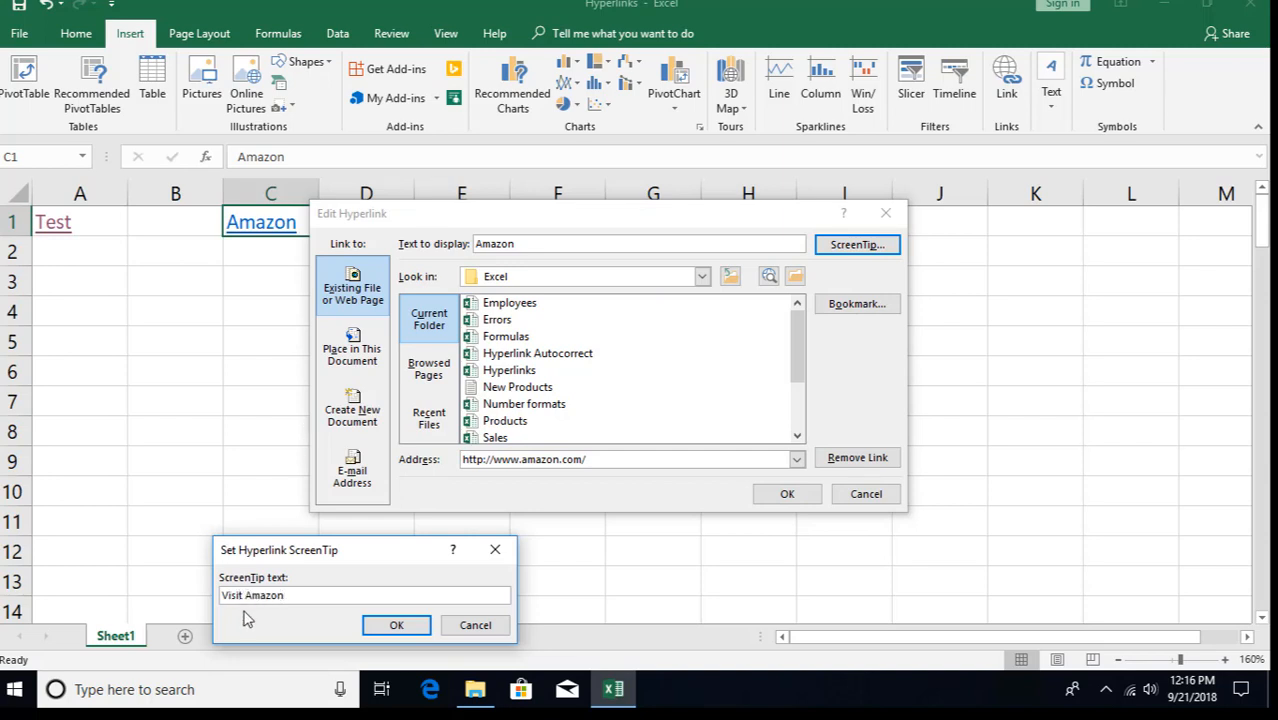
{"action": "left_click", "coordinate": [397, 625]}
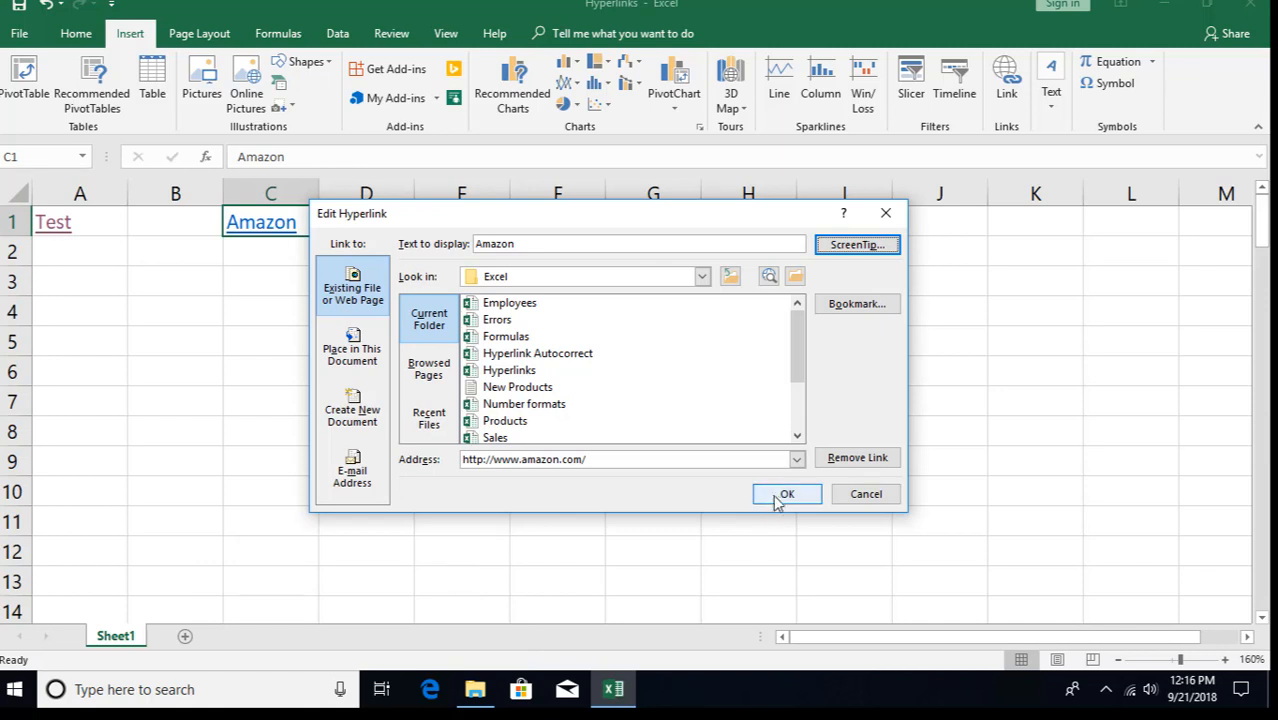
{"action": "left_click", "coordinate": [778, 494]}
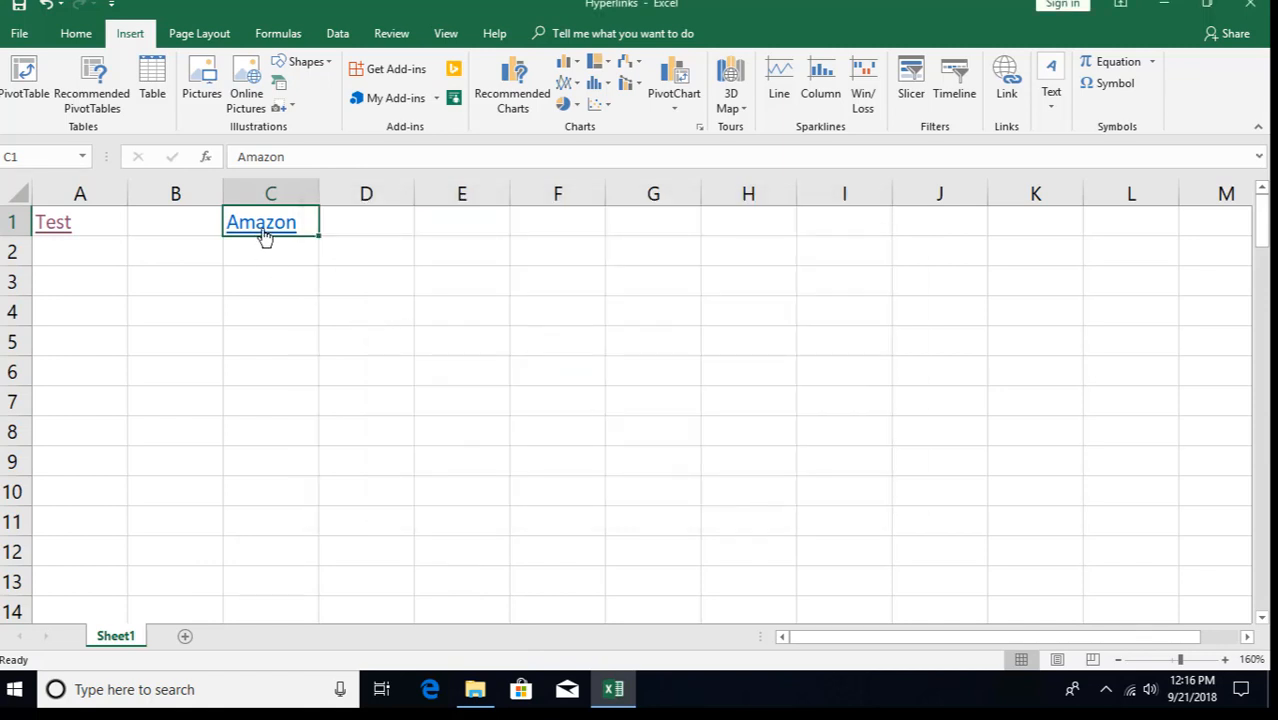
- Link C2 to New Products.txt, with the display text shortened to 'New Products'
{"action": "mouse_move", "coordinate": [265, 233]}
{"action": "left_click", "coordinate": [274, 253]}
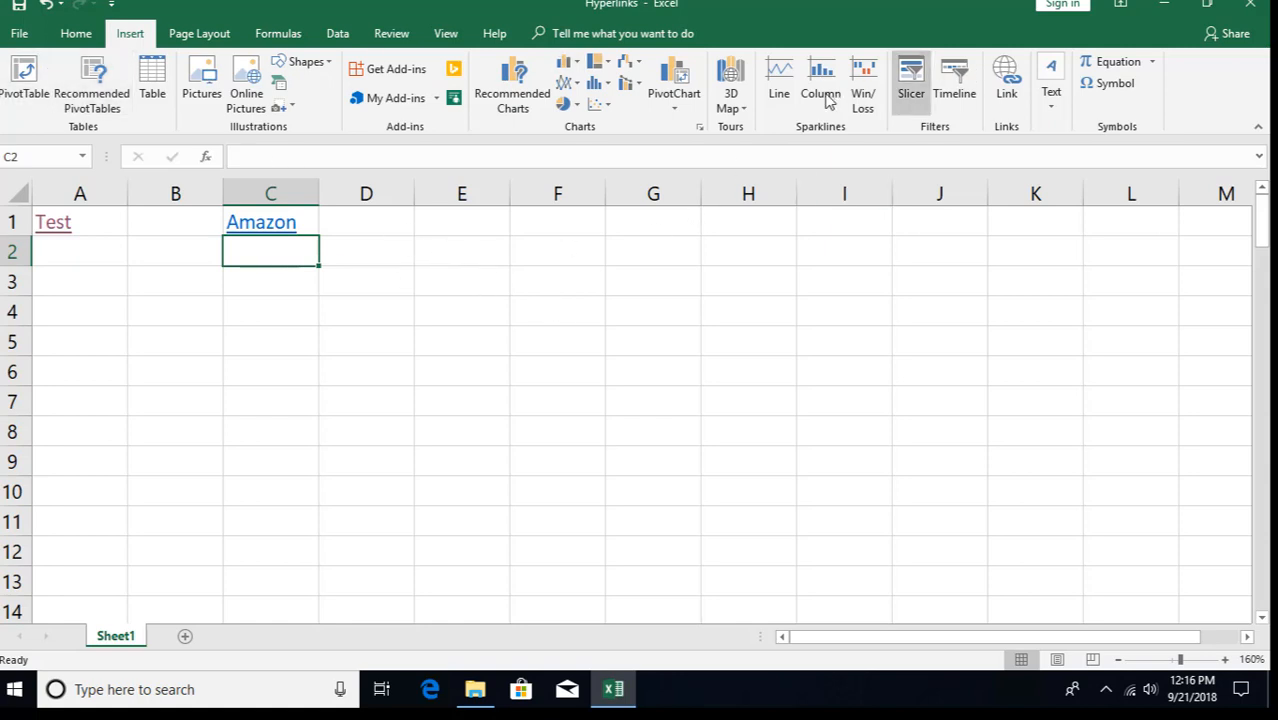
{"action": "left_click", "coordinate": [1007, 90]}
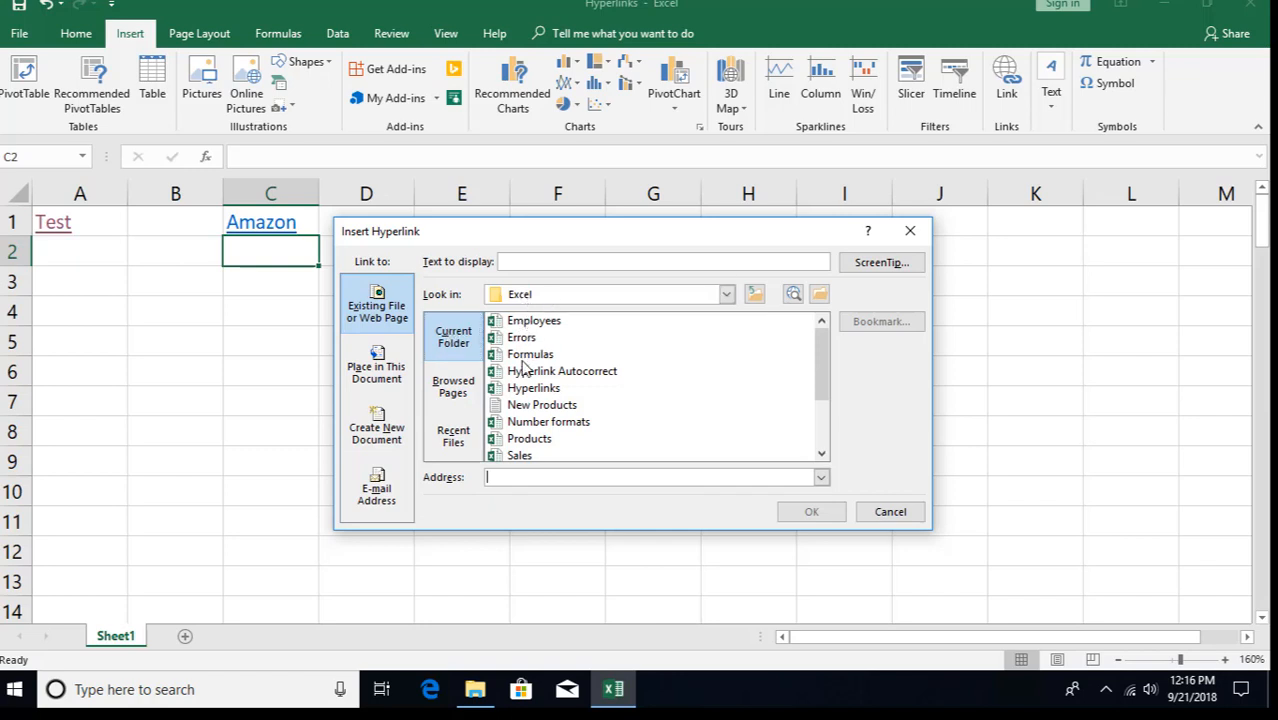
{"action": "left_click", "coordinate": [540, 371]}
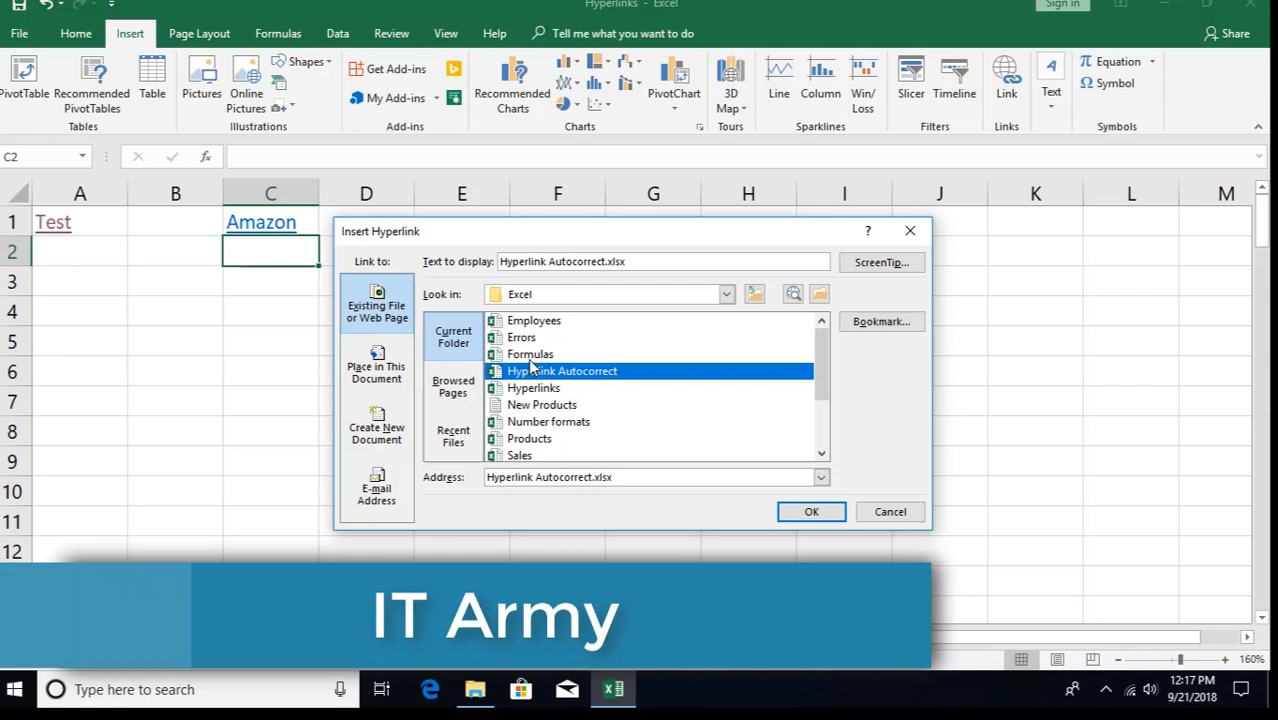
{"action": "left_click", "coordinate": [545, 408]}
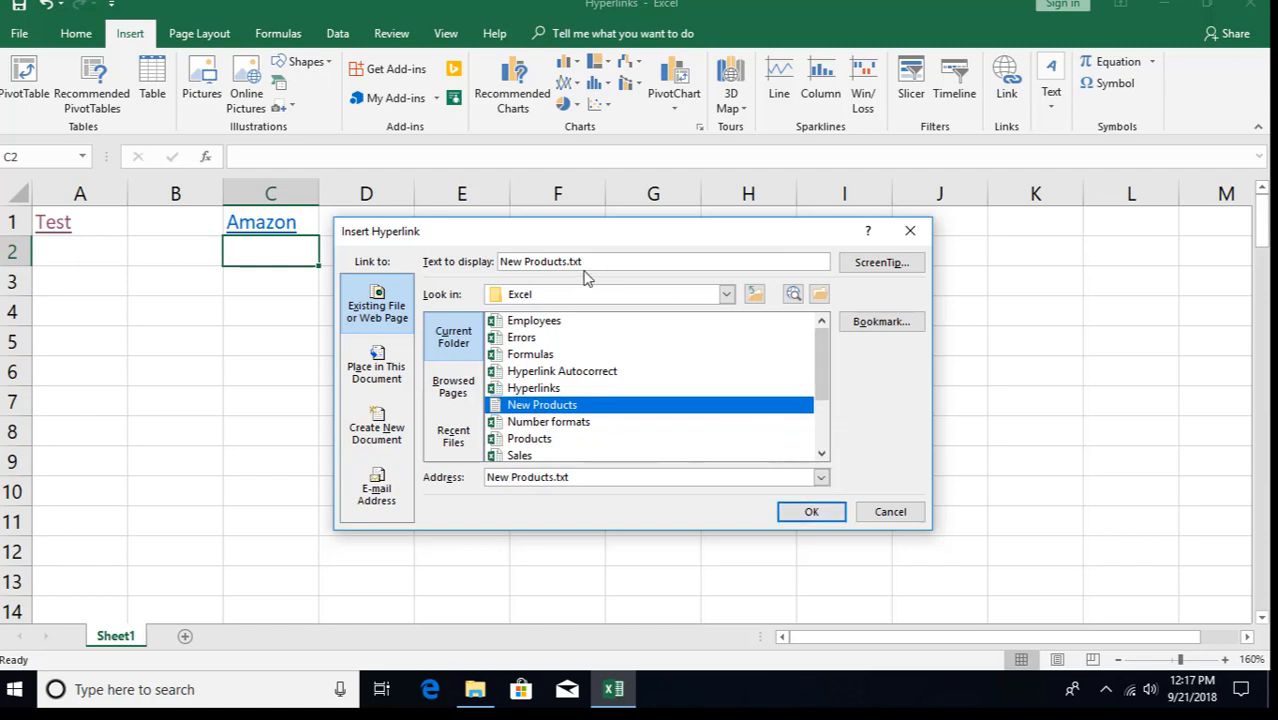
{"action": "left_click_drag", "start_coordinate": [569, 262], "coordinate": [635, 260]}
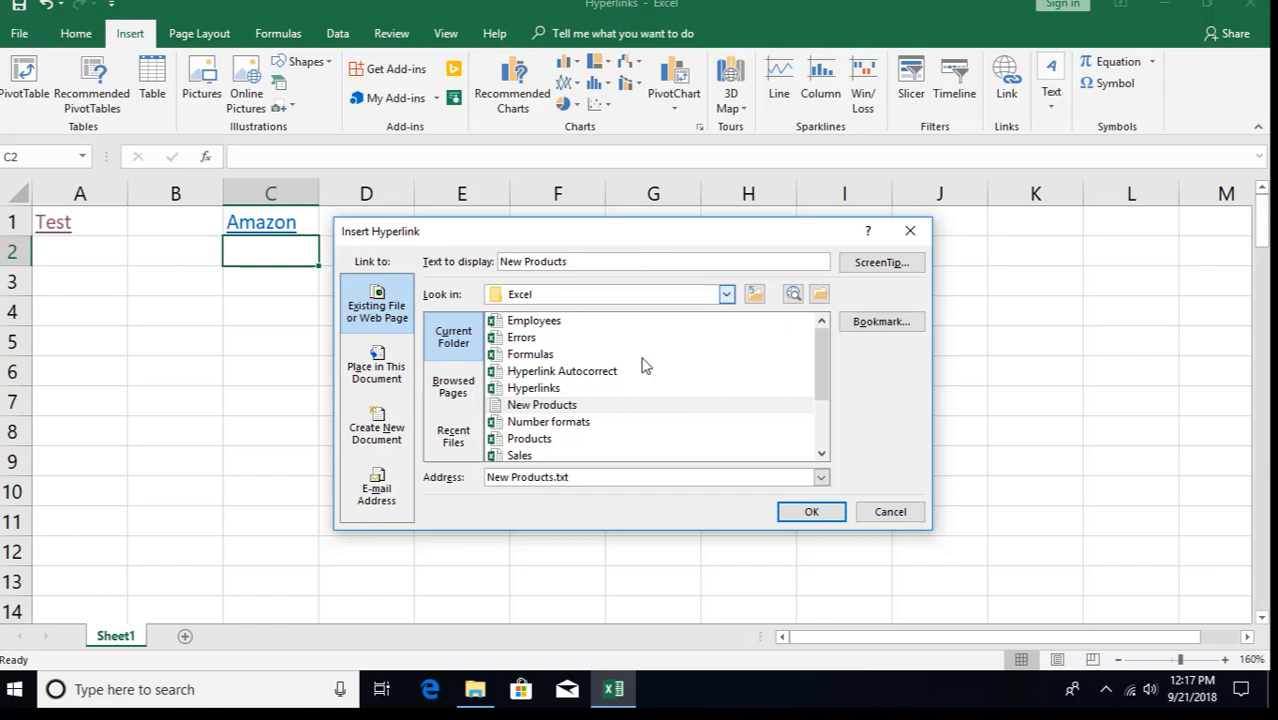
{"action": "left_click", "coordinate": [811, 512]}
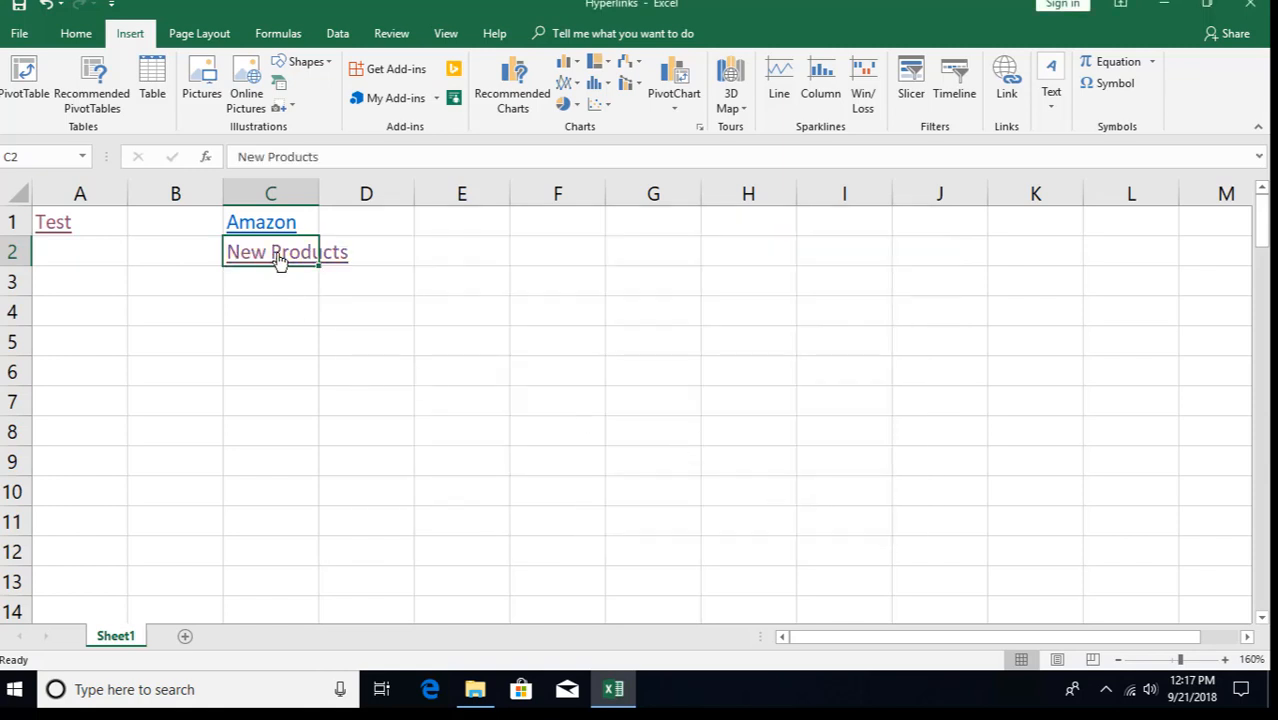
- Follow the New Products link to confirm it opens in Notepad, then close Notepad
{"action": "left_click", "coordinate": [280, 256]}
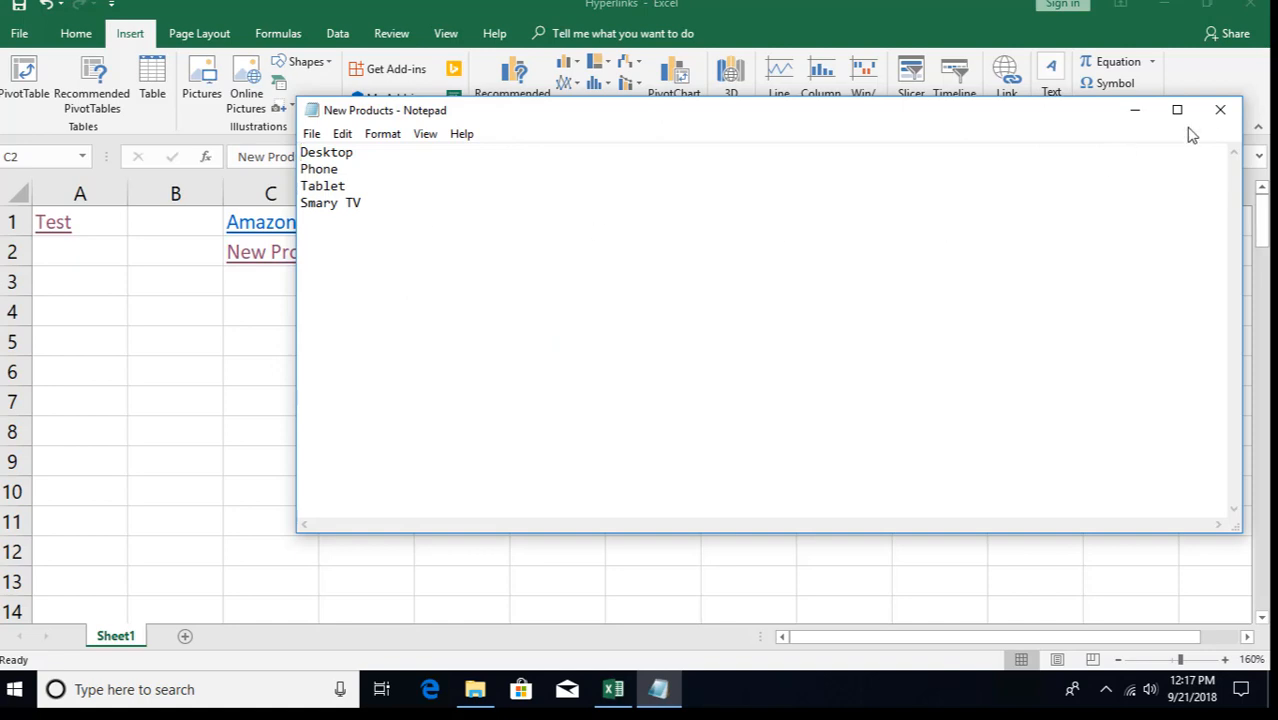
{"action": "left_click", "coordinate": [1219, 113]}
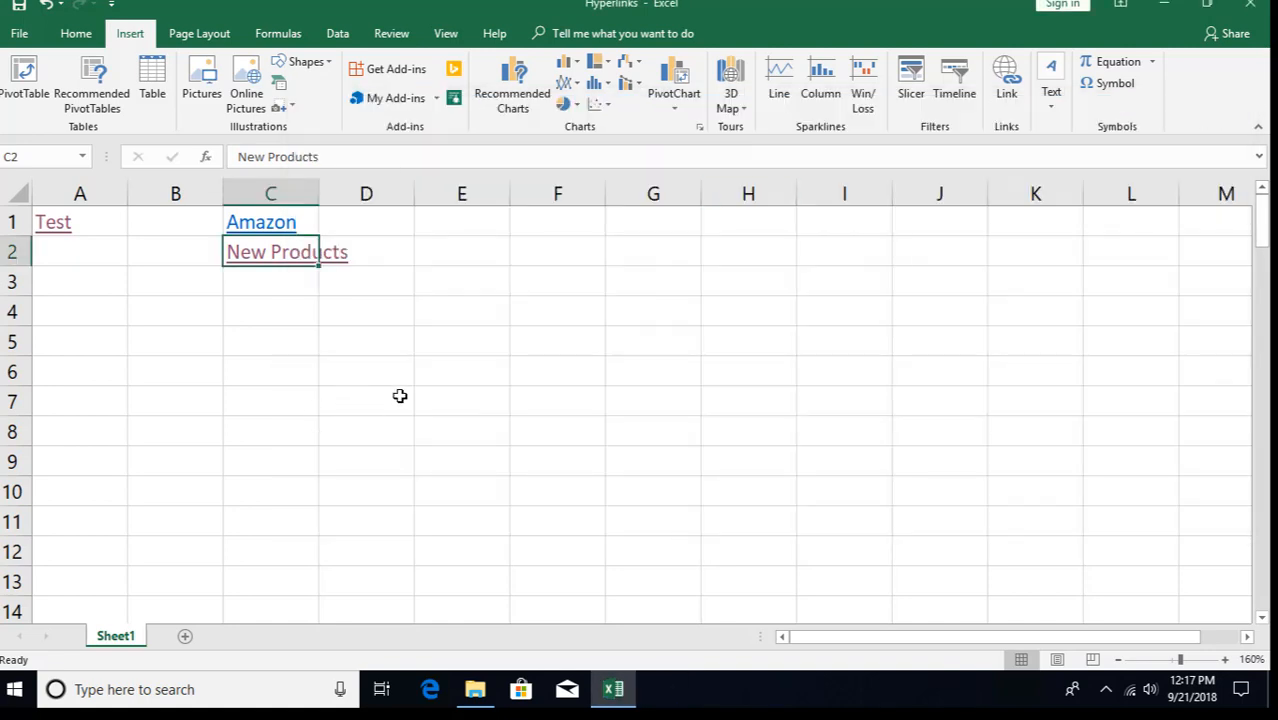
{"action": "left_click", "coordinate": [240, 280]}
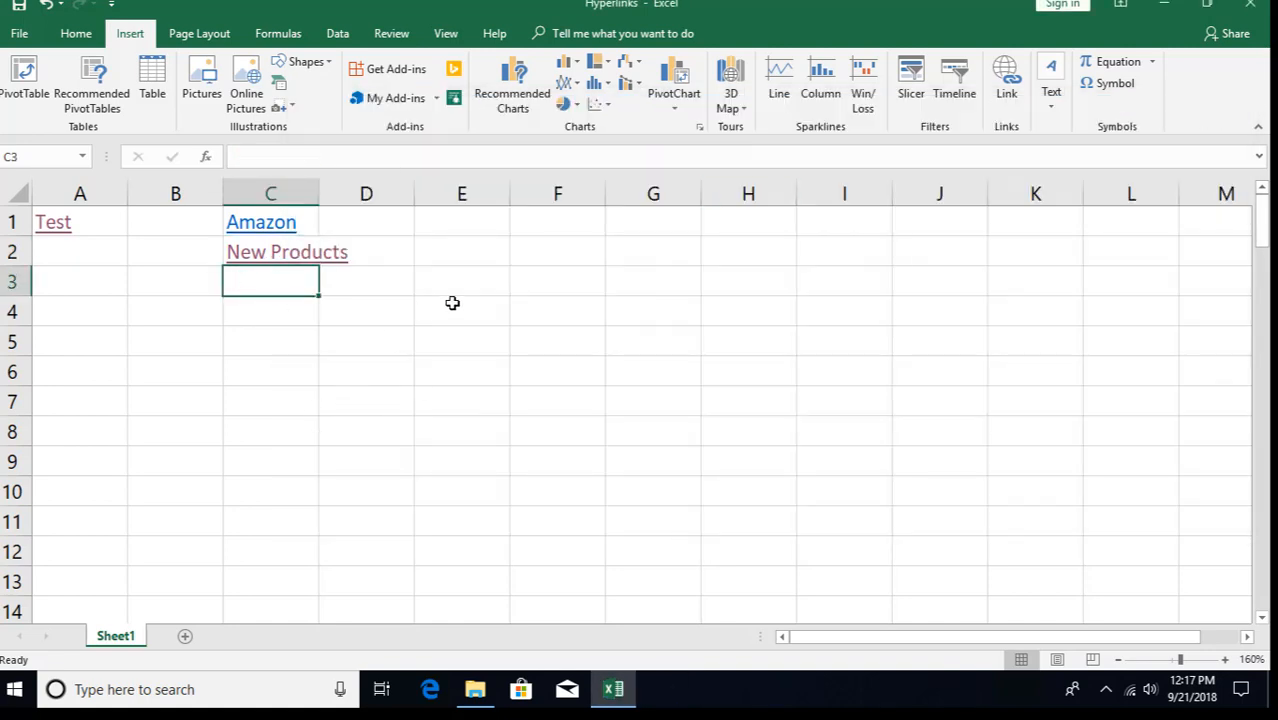
- Start a hyperlink in C3 targeting Sales.xlsx and open its place-in-document selector
{"action": "left_click", "coordinate": [1002, 88]}
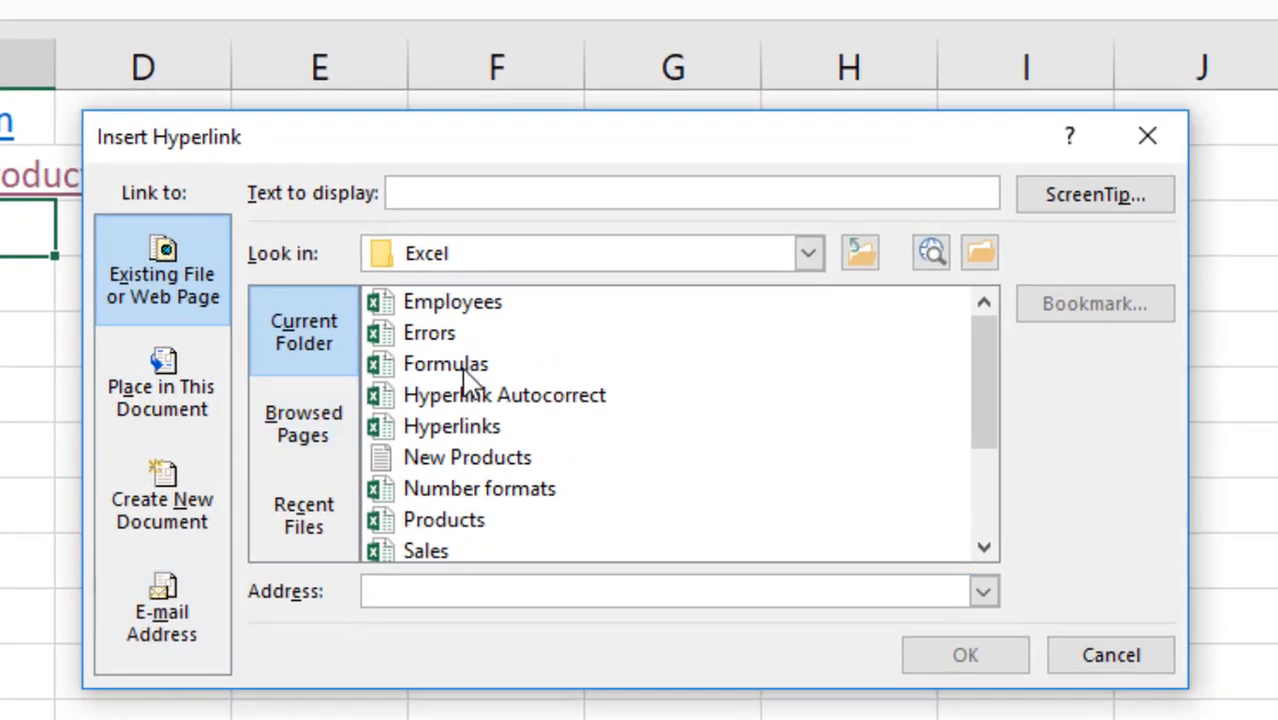
{"action": "left_click", "coordinate": [420, 553]}
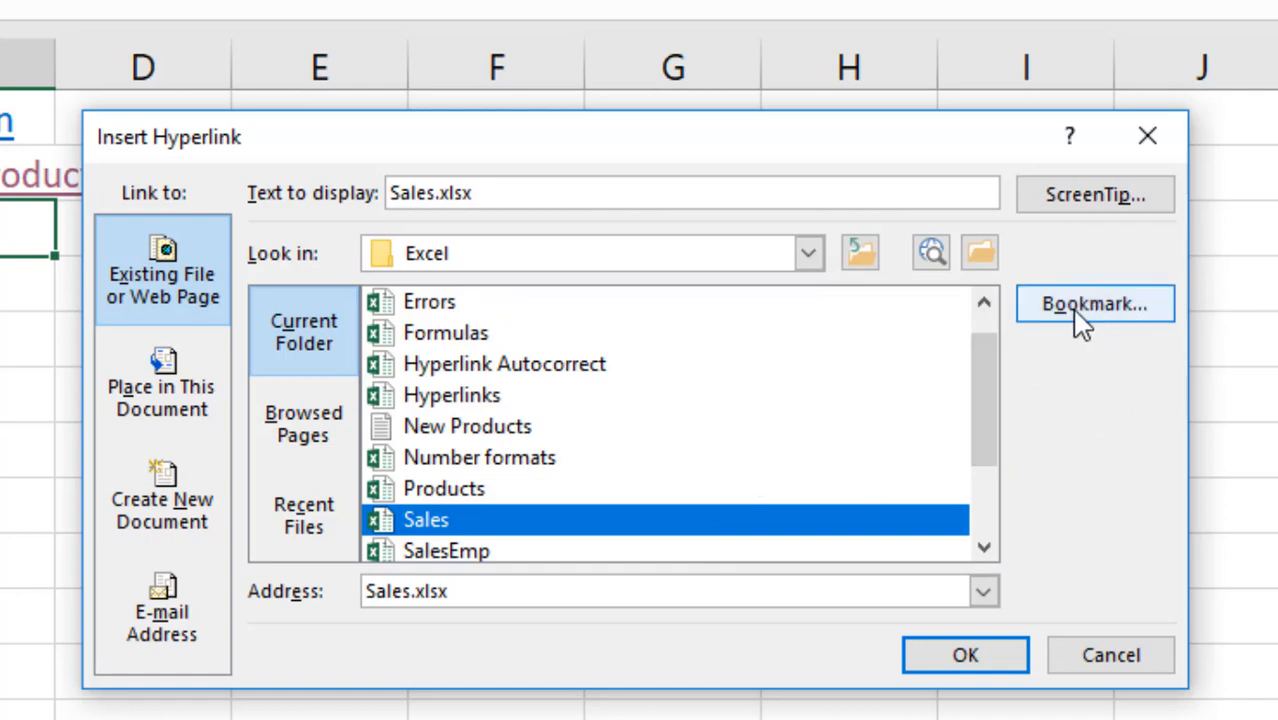
{"action": "left_click", "coordinate": [470, 430]}
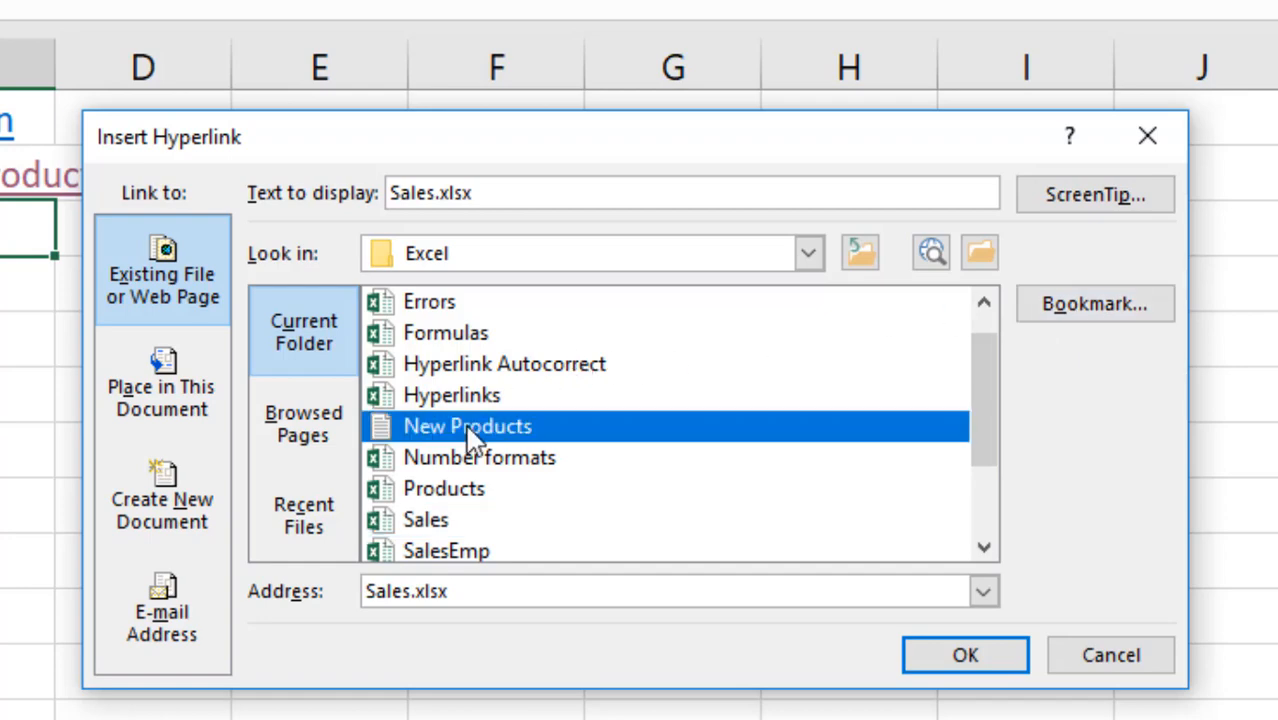
{"action": "left_click", "coordinate": [1100, 318]}
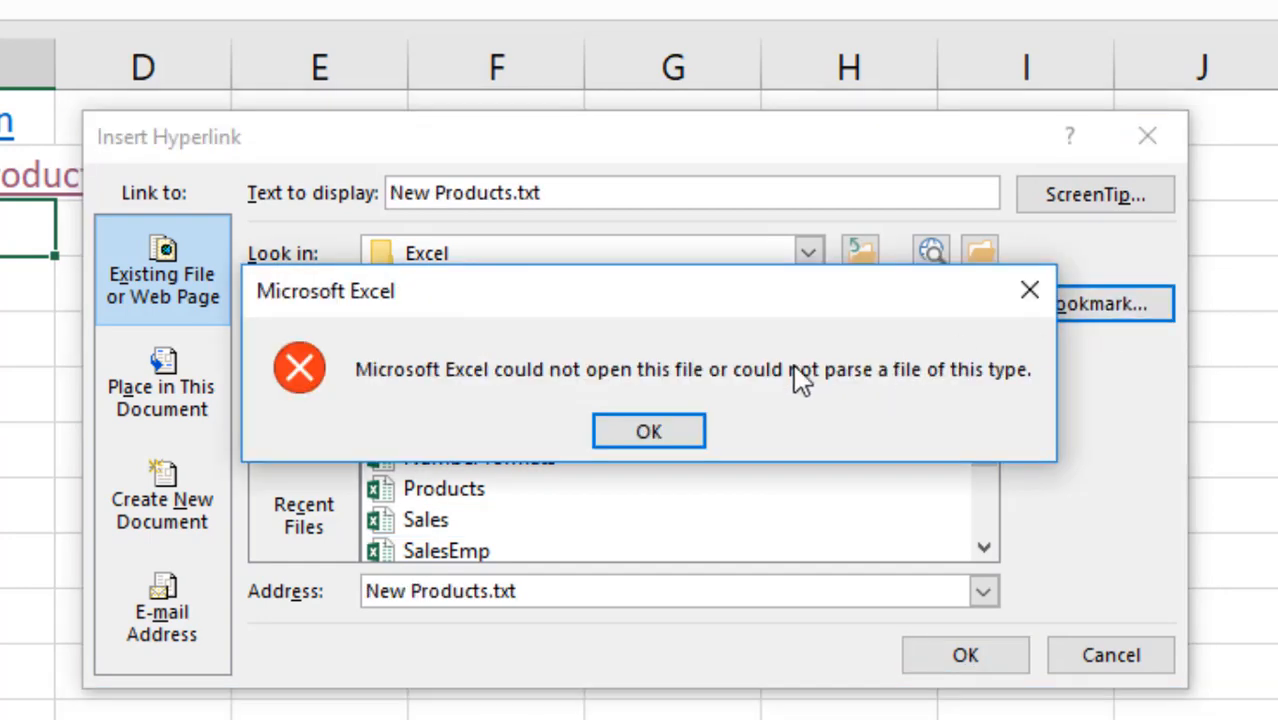
{"action": "left_click", "coordinate": [660, 436]}
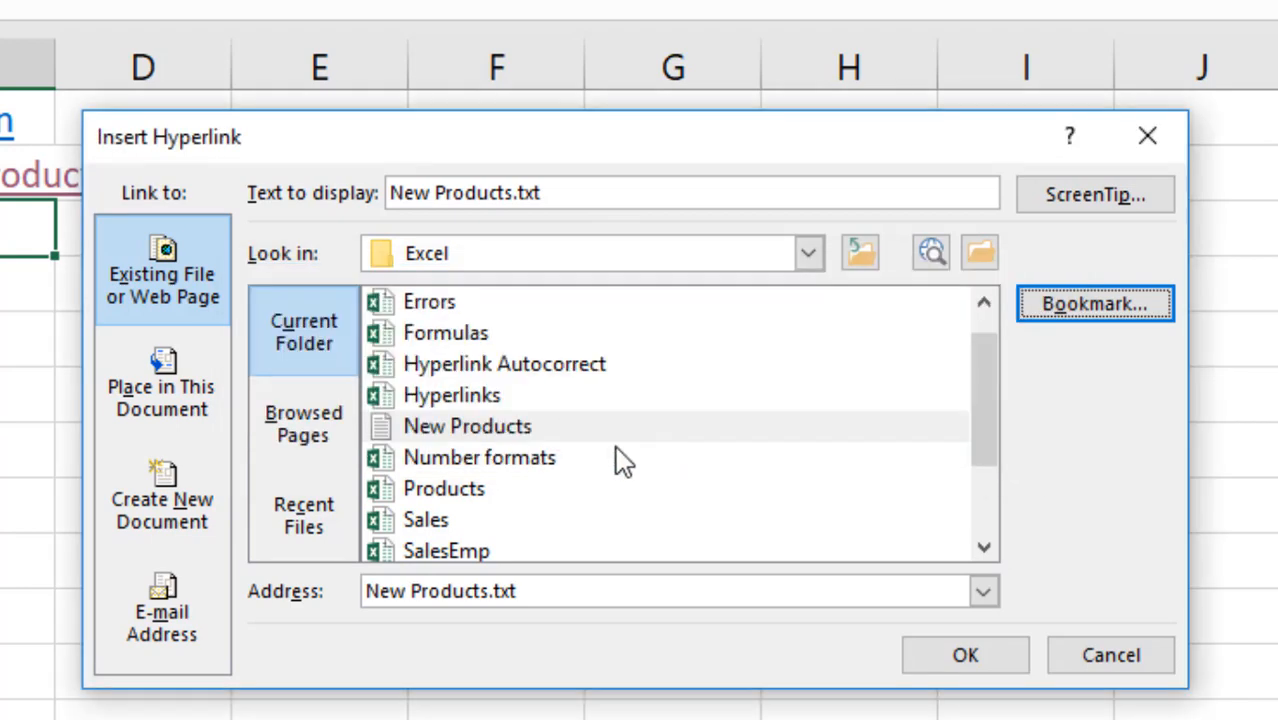
{"action": "left_click", "coordinate": [424, 521]}
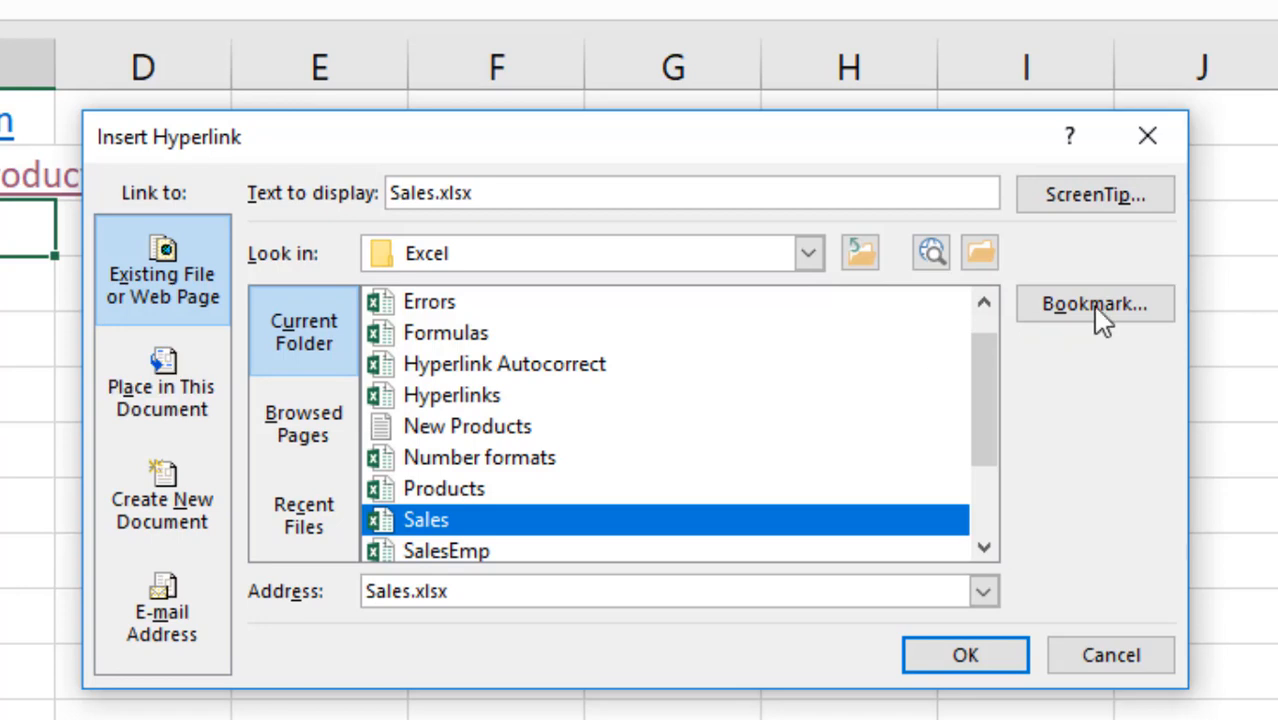
{"action": "left_click", "coordinate": [1137, 310]}
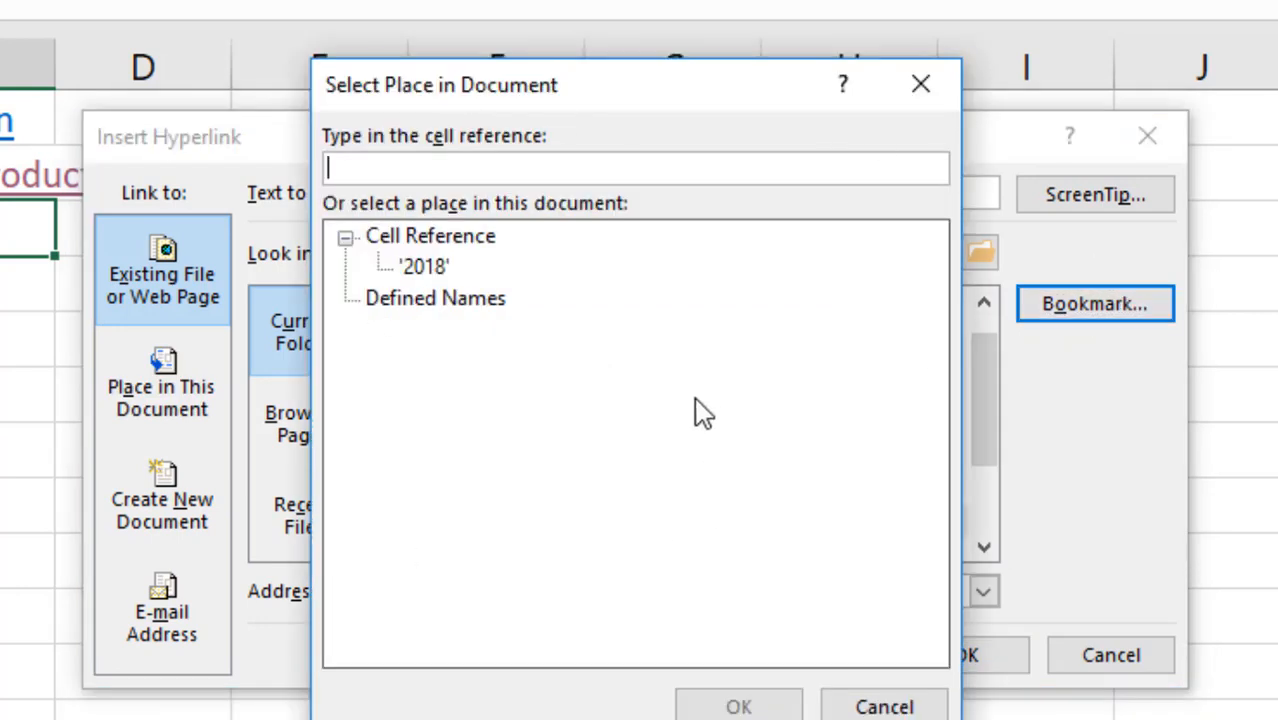
- Set the link's destination to cell D1000 on sheet '2018'
{"action": "left_click", "coordinate": [428, 266]}
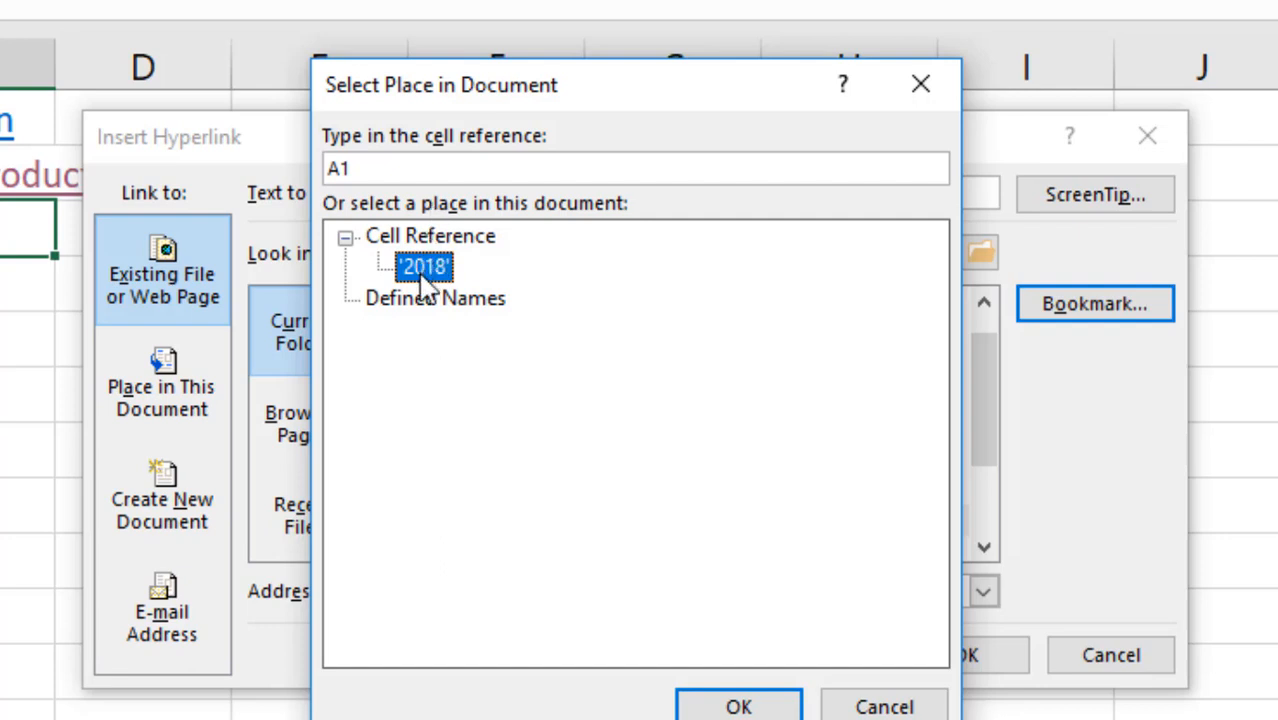
{"action": "left_click_drag", "start_coordinate": [343, 168], "coordinate": [298, 168]}
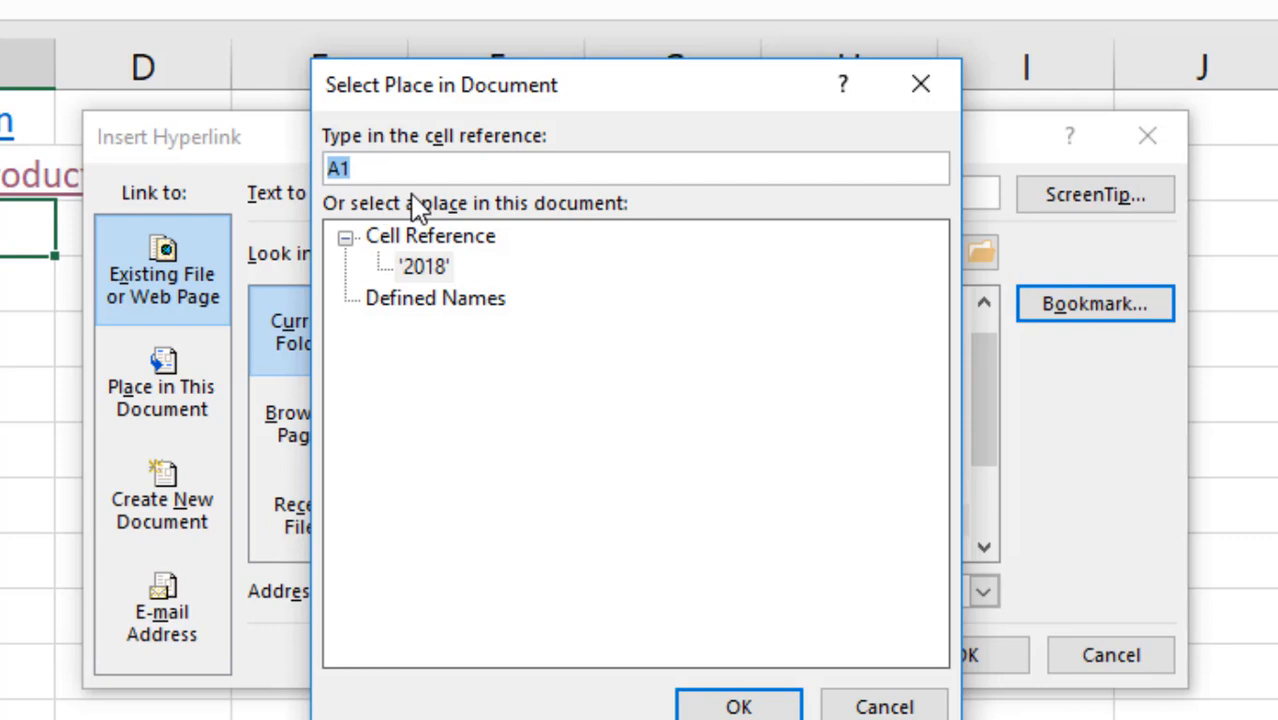
{"action": "left_click", "coordinate": [397, 171]}
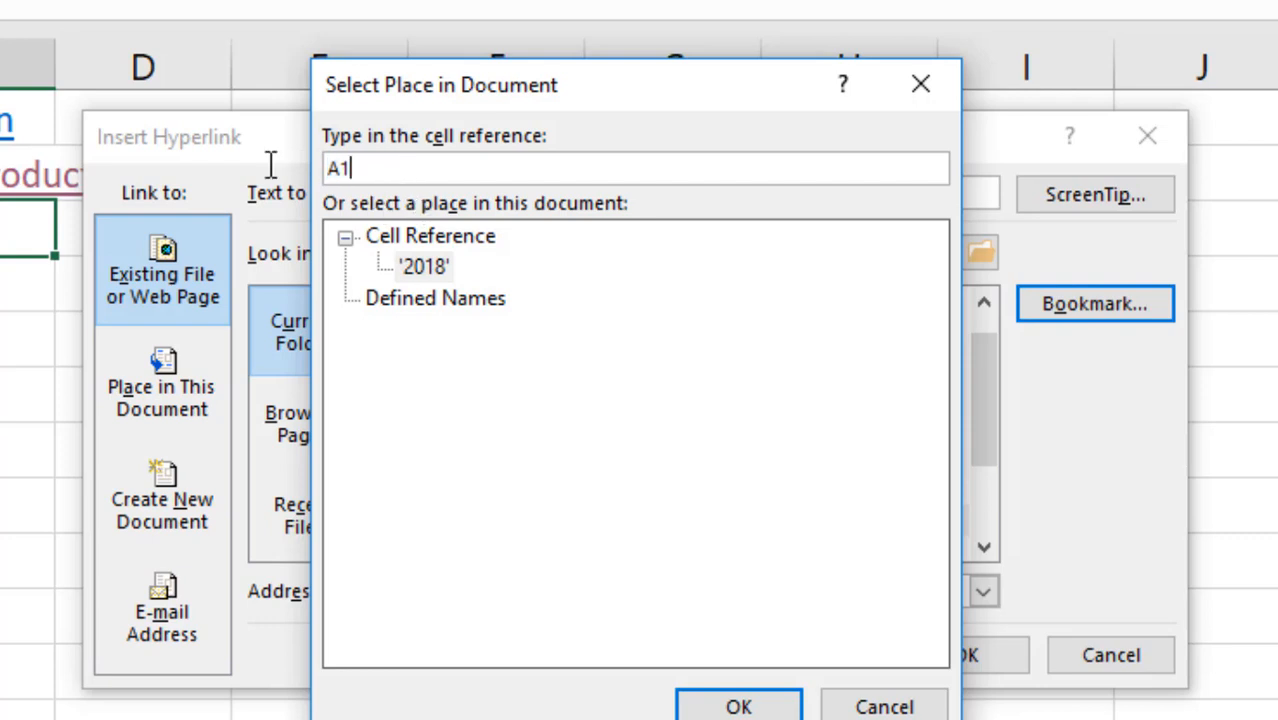
{"action": "key", "text": "shift+Home"}
{"action": "type", "text": "d1000"}
{"action": "left_click", "coordinate": [715, 705]}
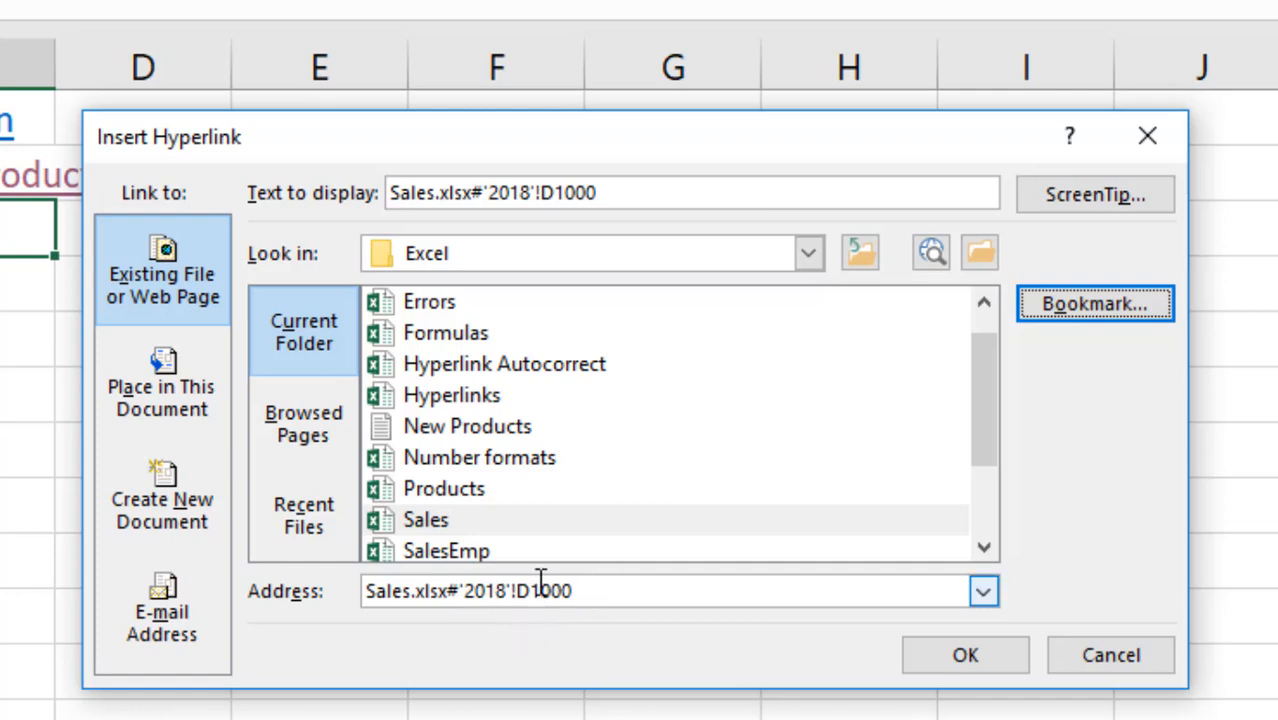
- Trim the display text to 'Sales', create the C3 link, and follow it to D1000
{"action": "left_click", "coordinate": [622, 200]}
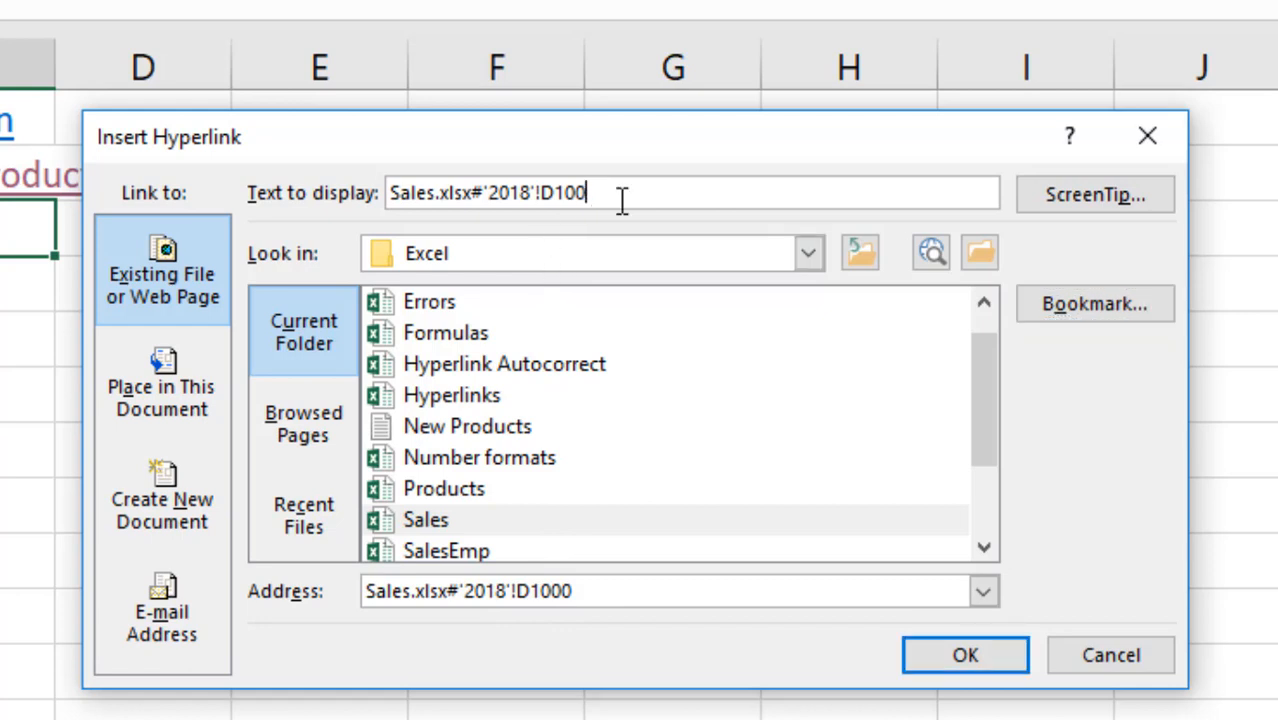
{"action": "key", "text": "BackSpace"}
{"action": "key", "text": "BackSpace"}
{"action": "key", "text": "BackSpace"}
{"action": "key", "text": "BackSpace"}
{"action": "key", "text": "BackSpace"}
{"action": "key", "text": "BackSpace"}
{"action": "key", "text": "BackSpace"}
{"action": "key", "text": "BackSpace"}
{"action": "key", "text": "BackSpace"}
{"action": "key", "text": "BackSpace"}
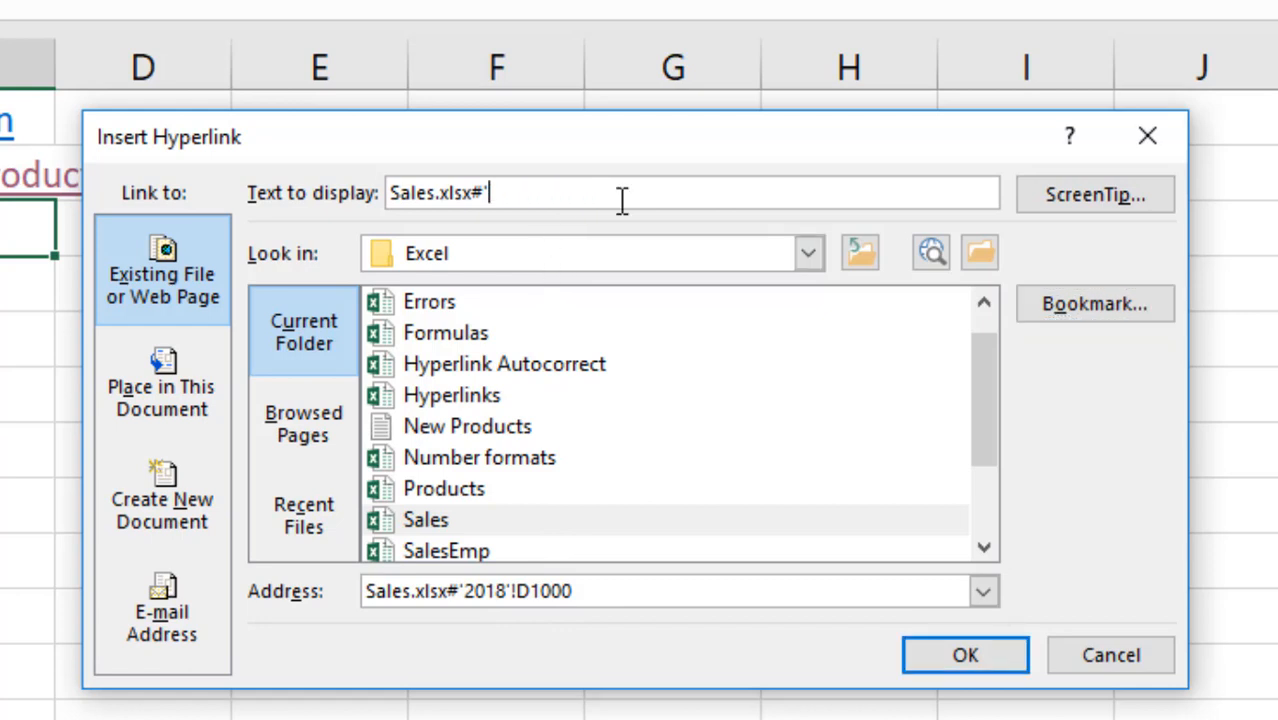
{"action": "key", "text": "BackSpace"}
{"action": "key", "text": "BackSpace"}
{"action": "key", "text": "BackSpace"}
{"action": "key", "text": "BackSpace"}
{"action": "key", "text": "BackSpace"}
{"action": "key", "text": "BackSpace"}
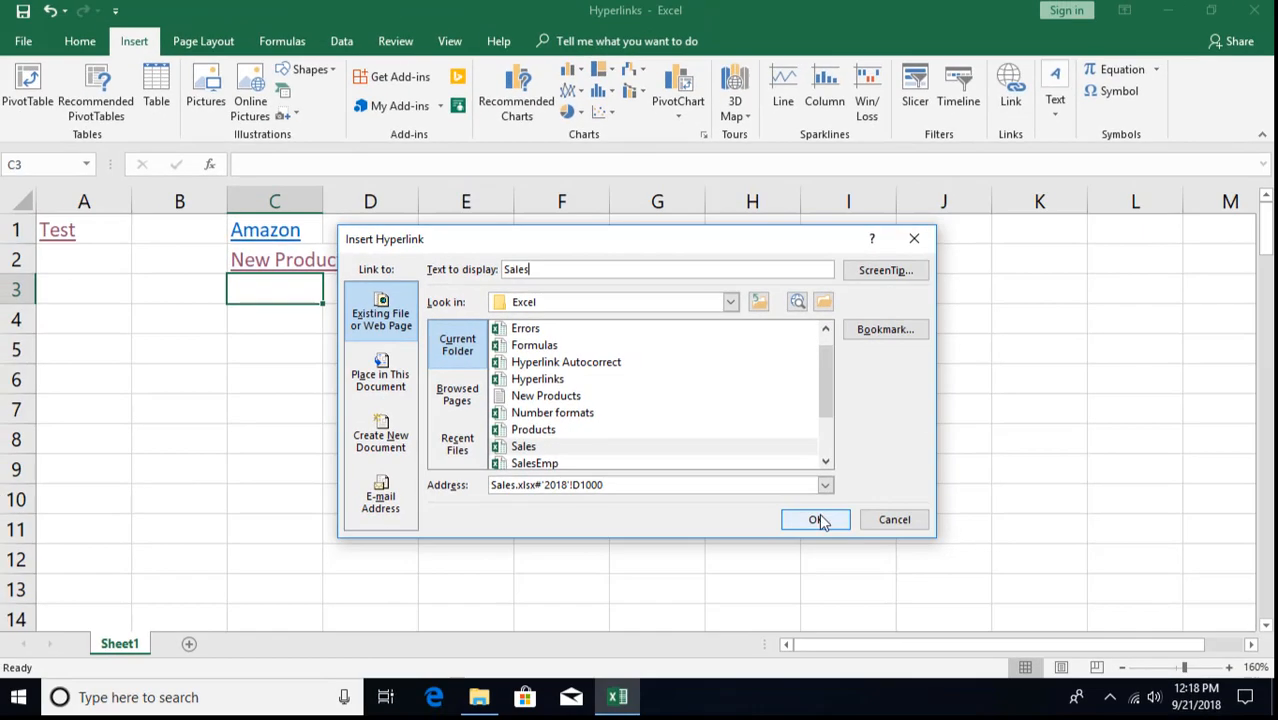
{"action": "left_click", "coordinate": [816, 520]}
{"action": "left_click", "coordinate": [428, 416]}
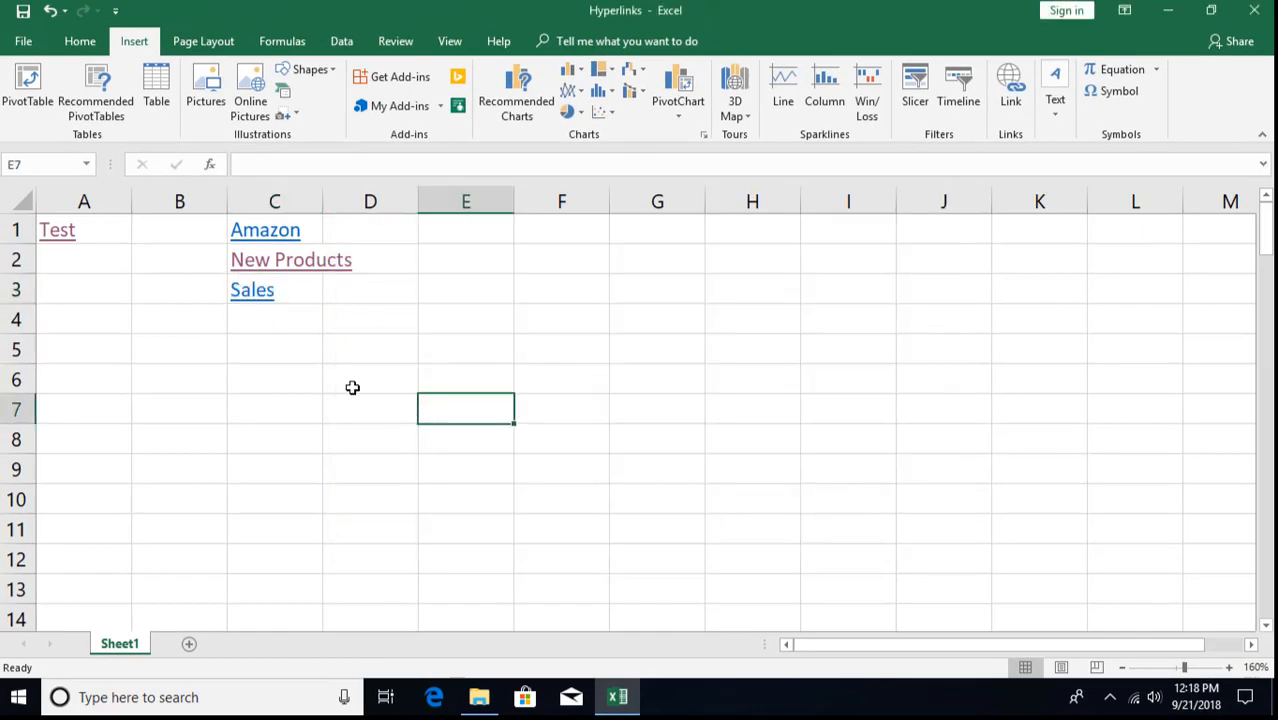
{"action": "left_click", "coordinate": [250, 291]}
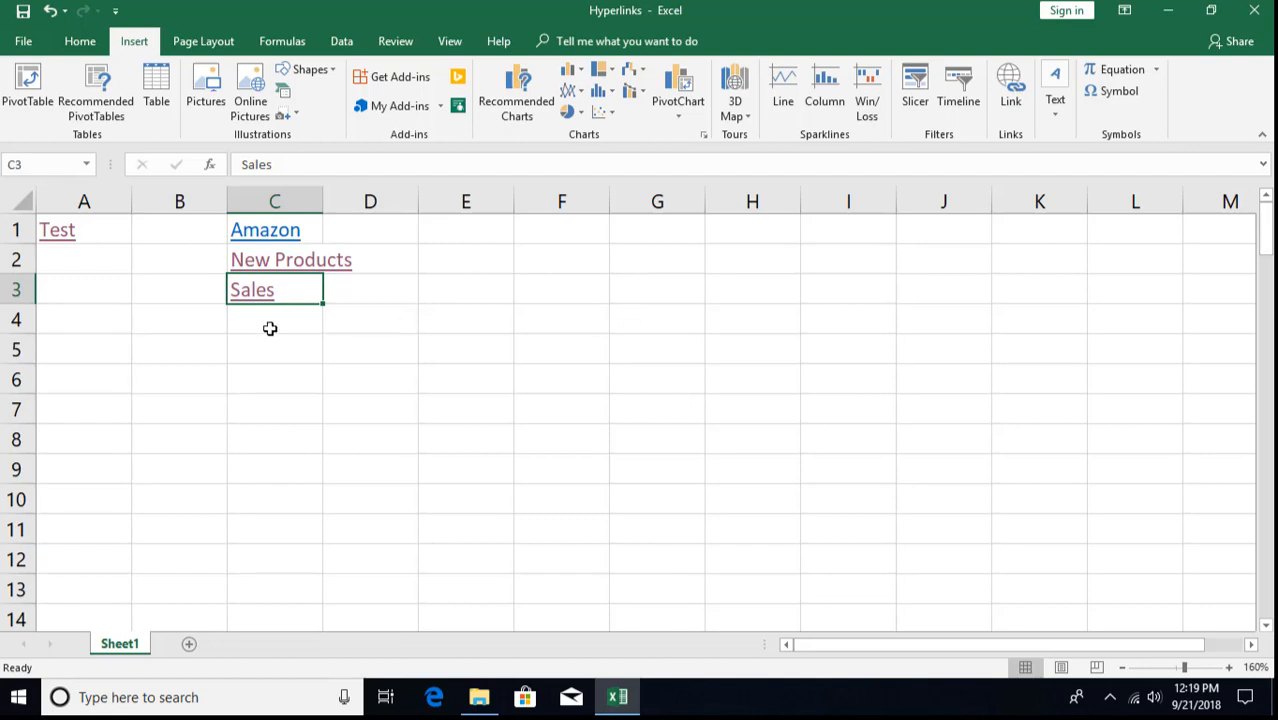
- Start a hyperlink for C4, review recent pages and files, then target Place in This Document
{"action": "left_click", "coordinate": [271, 325]}
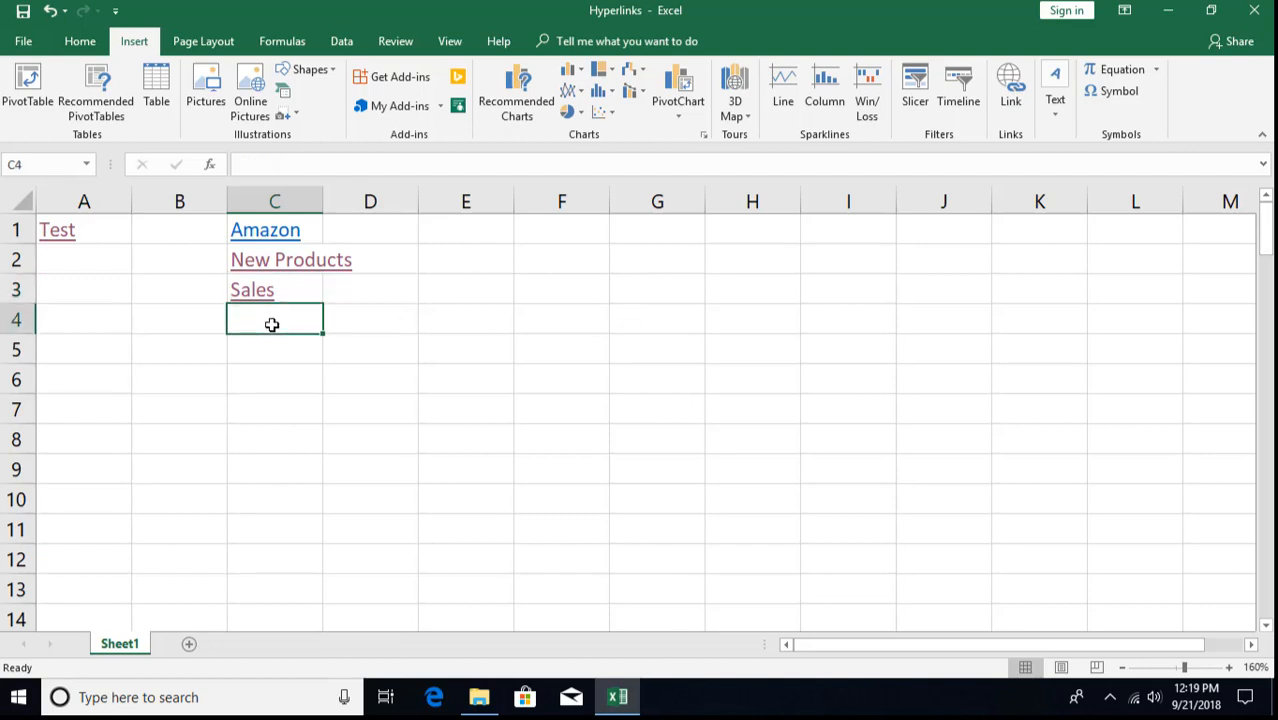
{"action": "left_click", "coordinate": [1010, 95]}
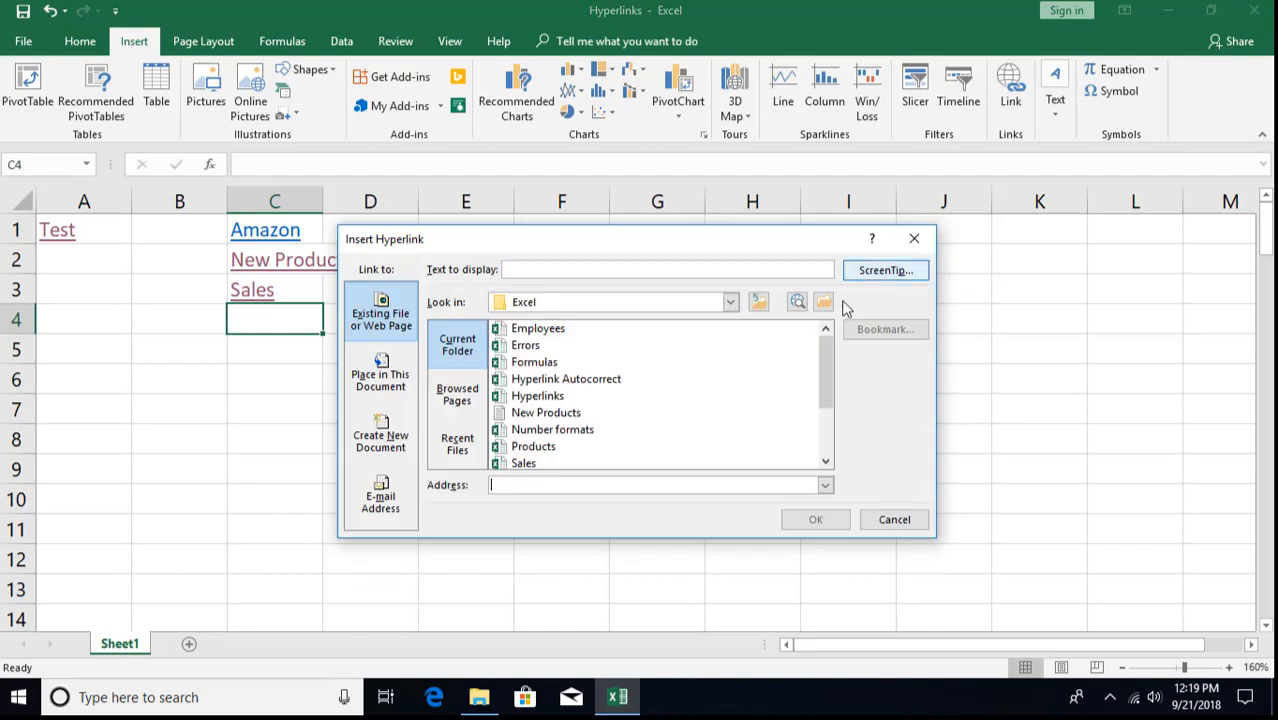
{"action": "left_click", "coordinate": [449, 400]}
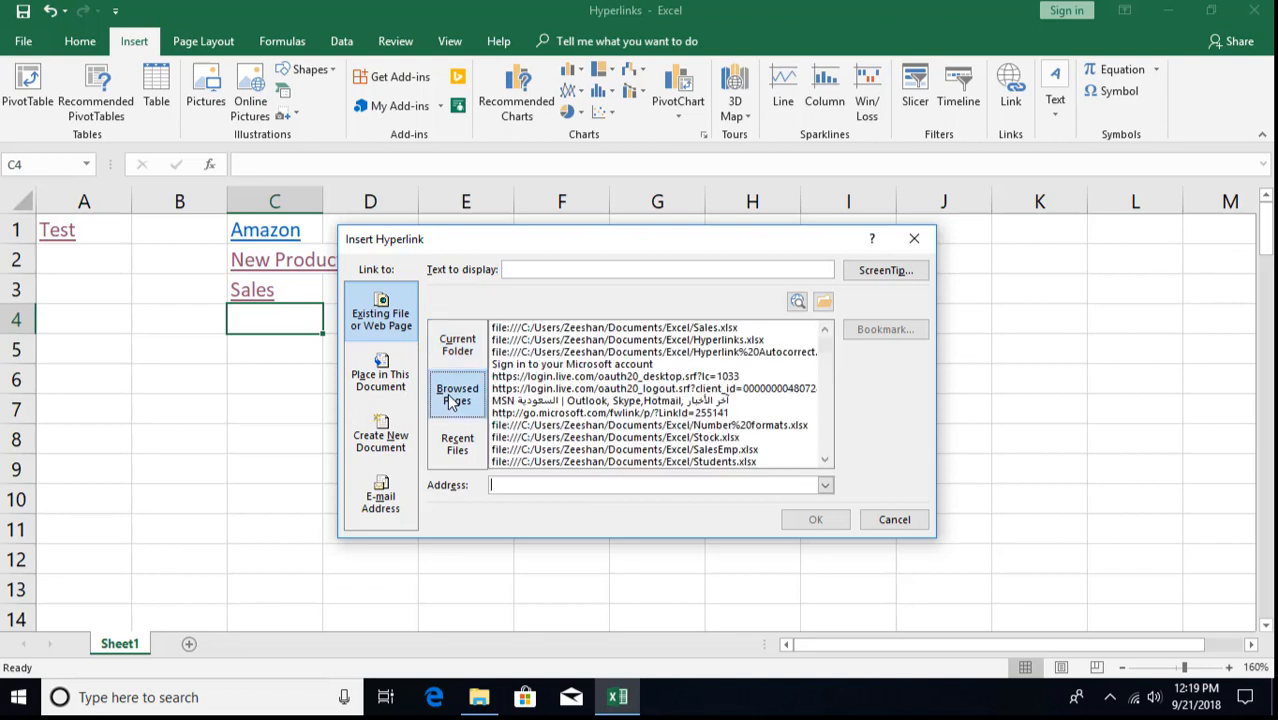
{"action": "left_click", "coordinate": [456, 451]}
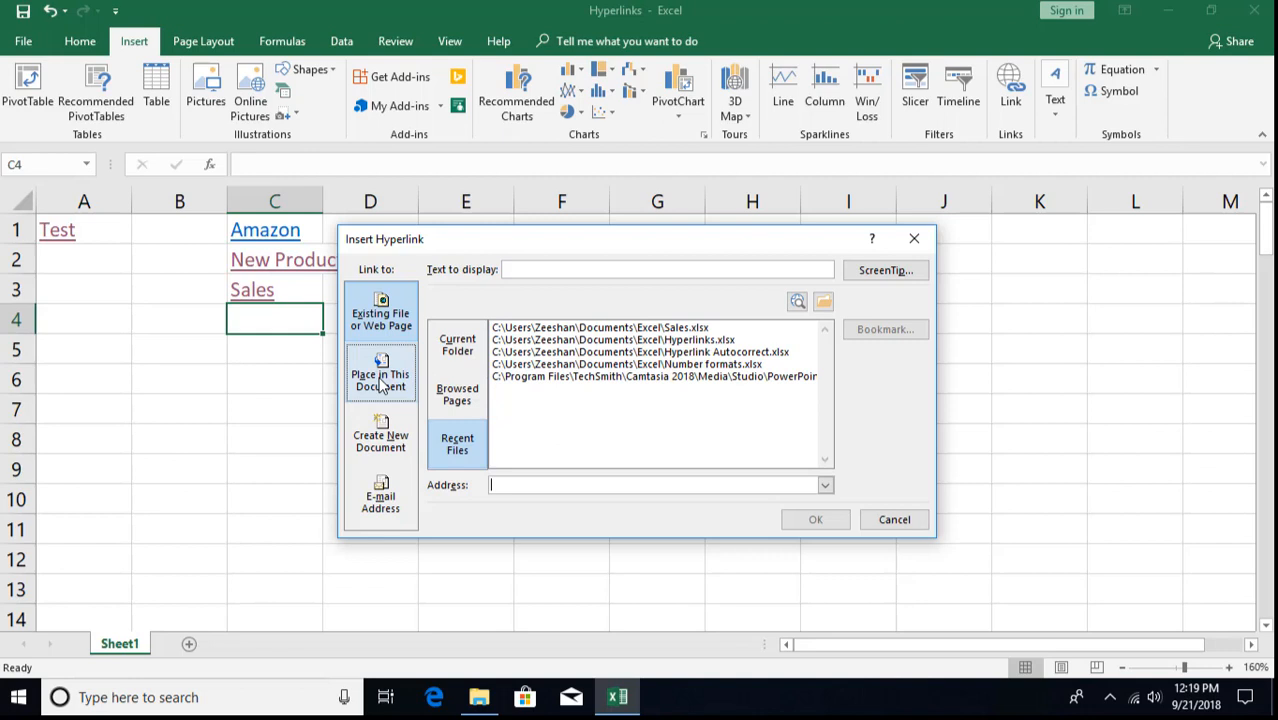
{"action": "left_click", "coordinate": [381, 386]}
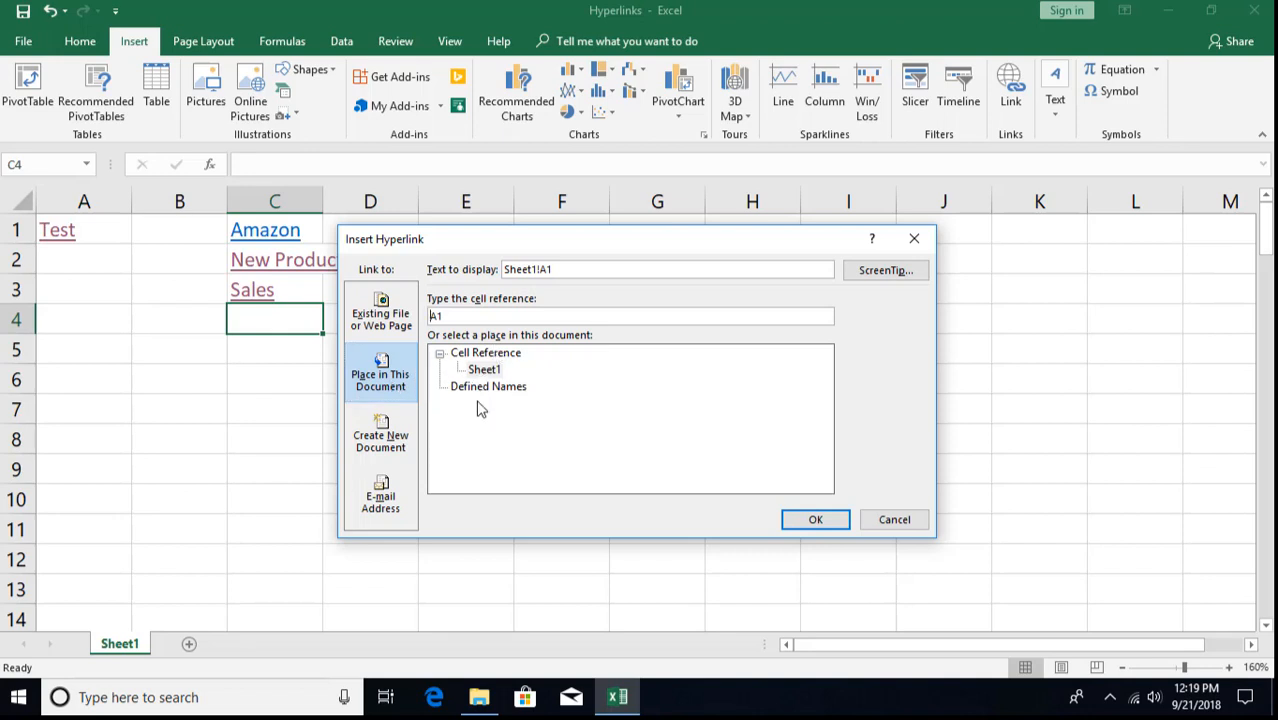
- Point the link at Sheet1 cell A1000 with display text 'Go A1000'
{"action": "left_click", "coordinate": [485, 372]}
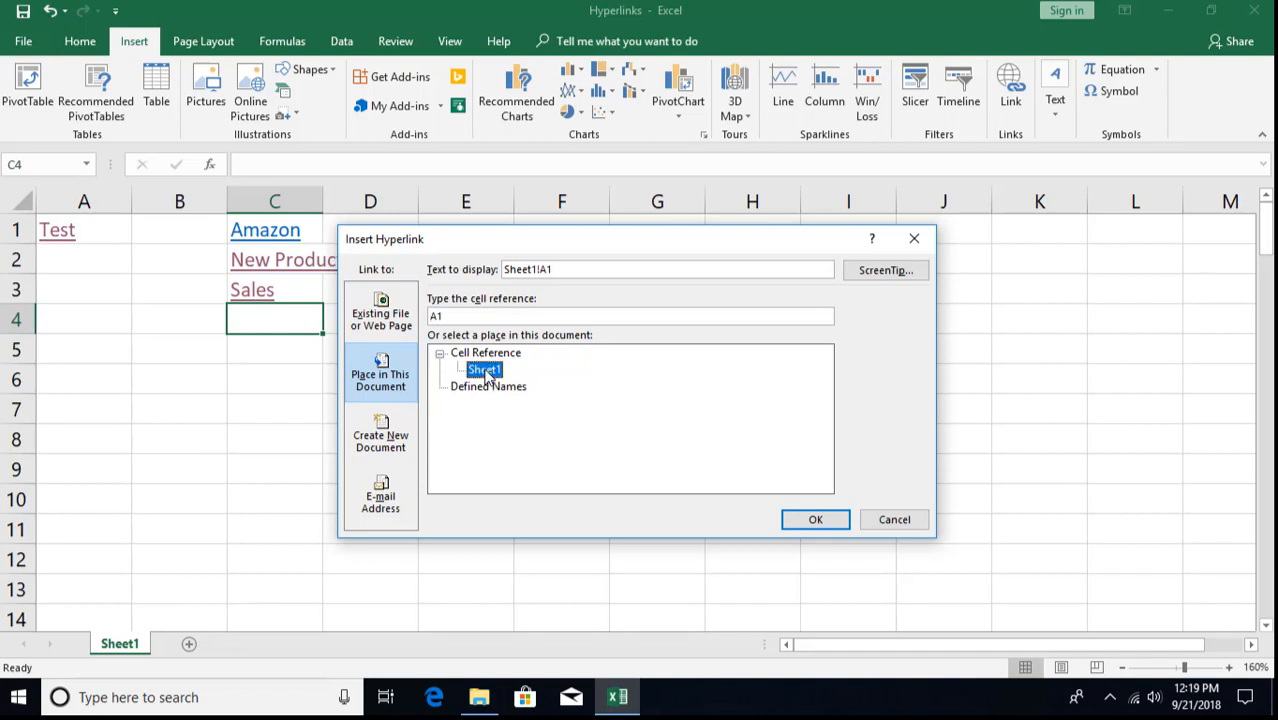
{"action": "double_click", "coordinate": [459, 316]}
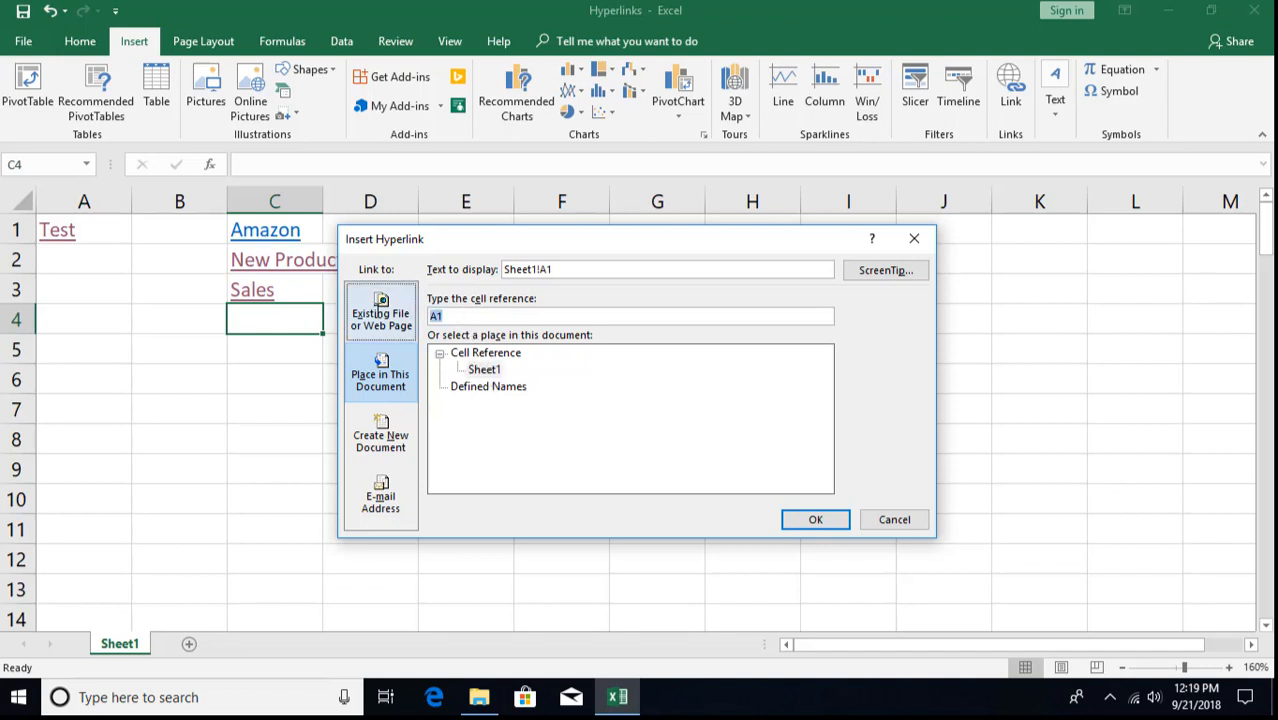
{"action": "type", "text": "a1000"}
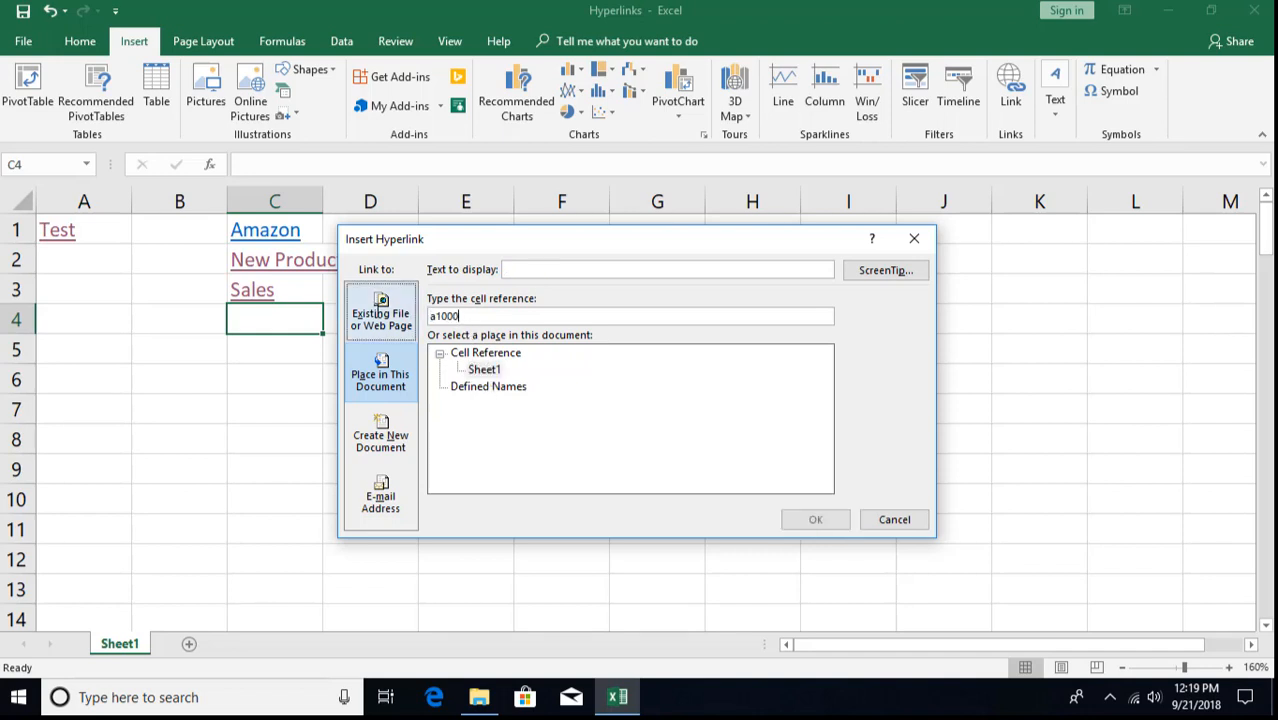
{"action": "left_click", "coordinate": [550, 274]}
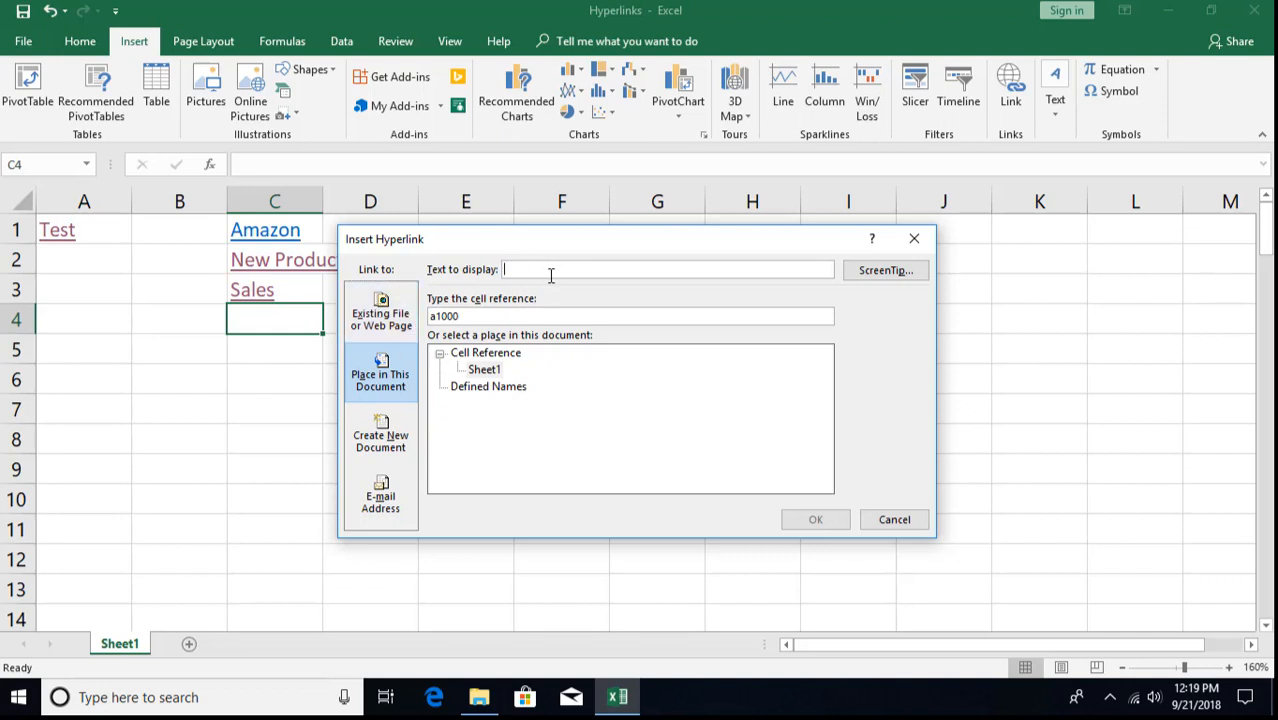
{"action": "type", "text": "Go A1000"}
{"action": "left_click", "coordinate": [620, 440]}
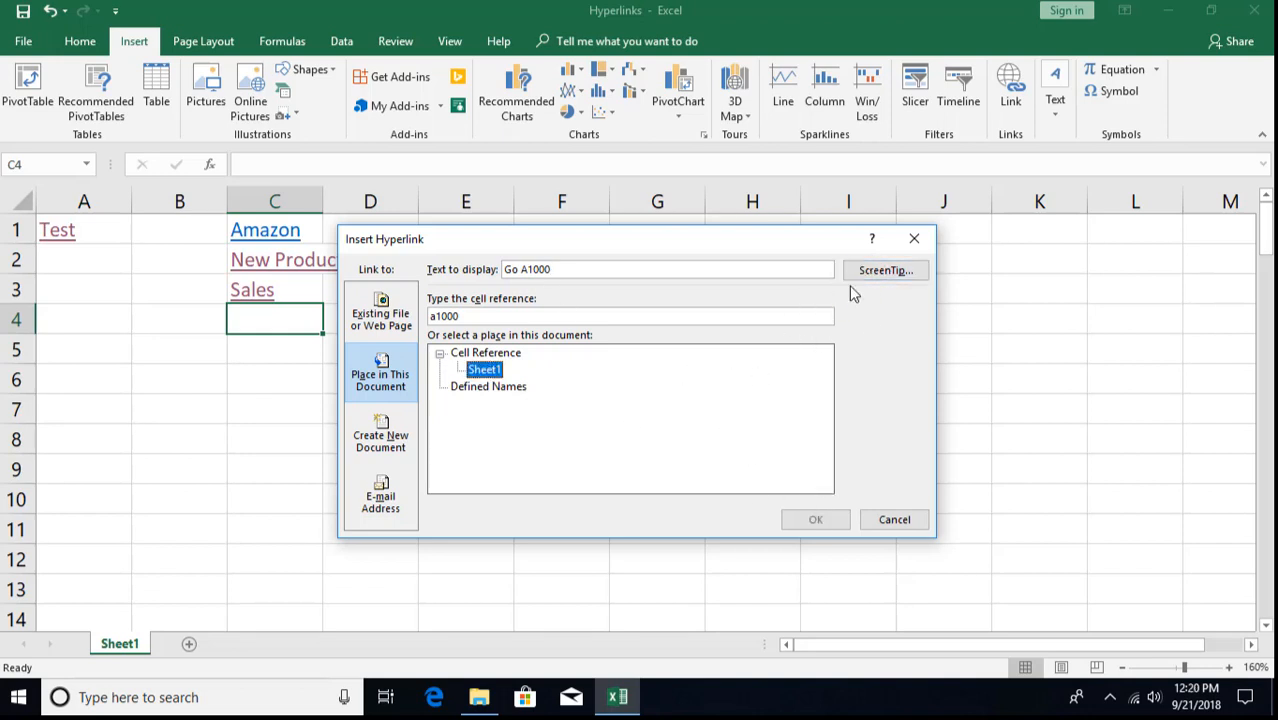
{"action": "left_click", "coordinate": [497, 316]}
{"action": "double_click", "coordinate": [470, 316]}
{"action": "type", "text": "a1000"}
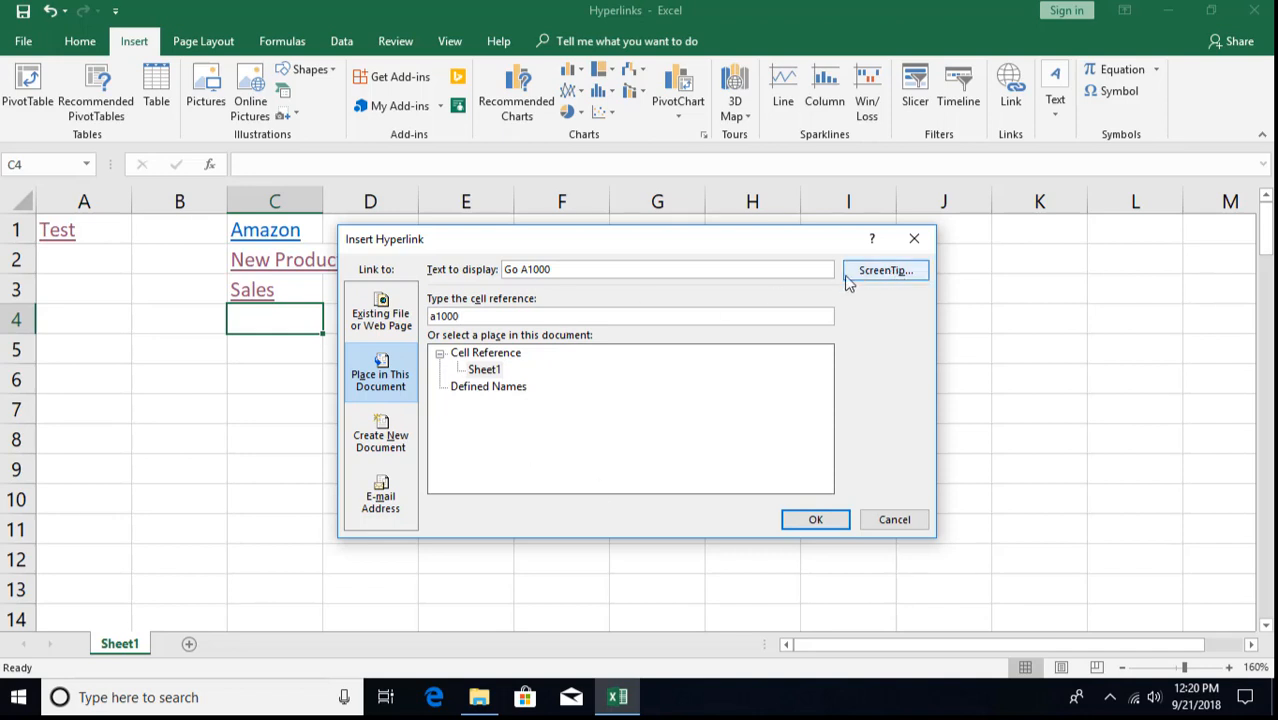
- Create the Go A1000 link in C4, follow it, and return to the top
{"action": "left_click", "coordinate": [816, 520]}
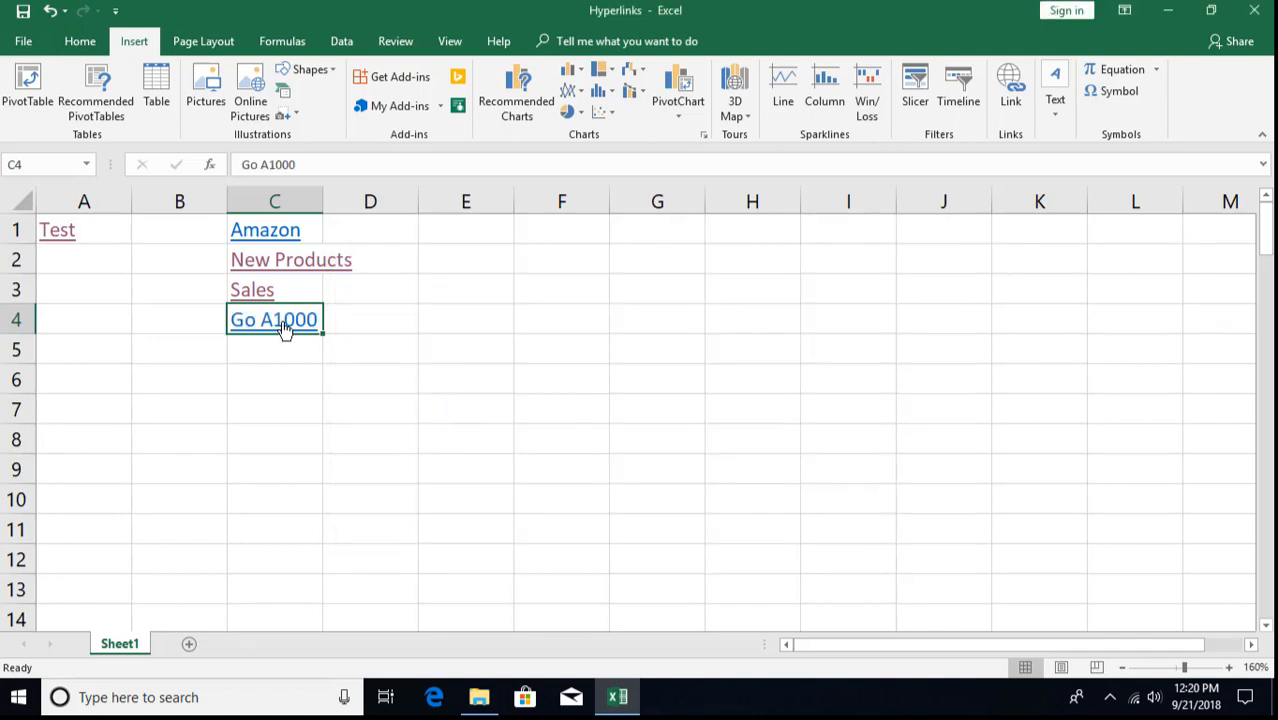
{"action": "left_click", "coordinate": [285, 330]}
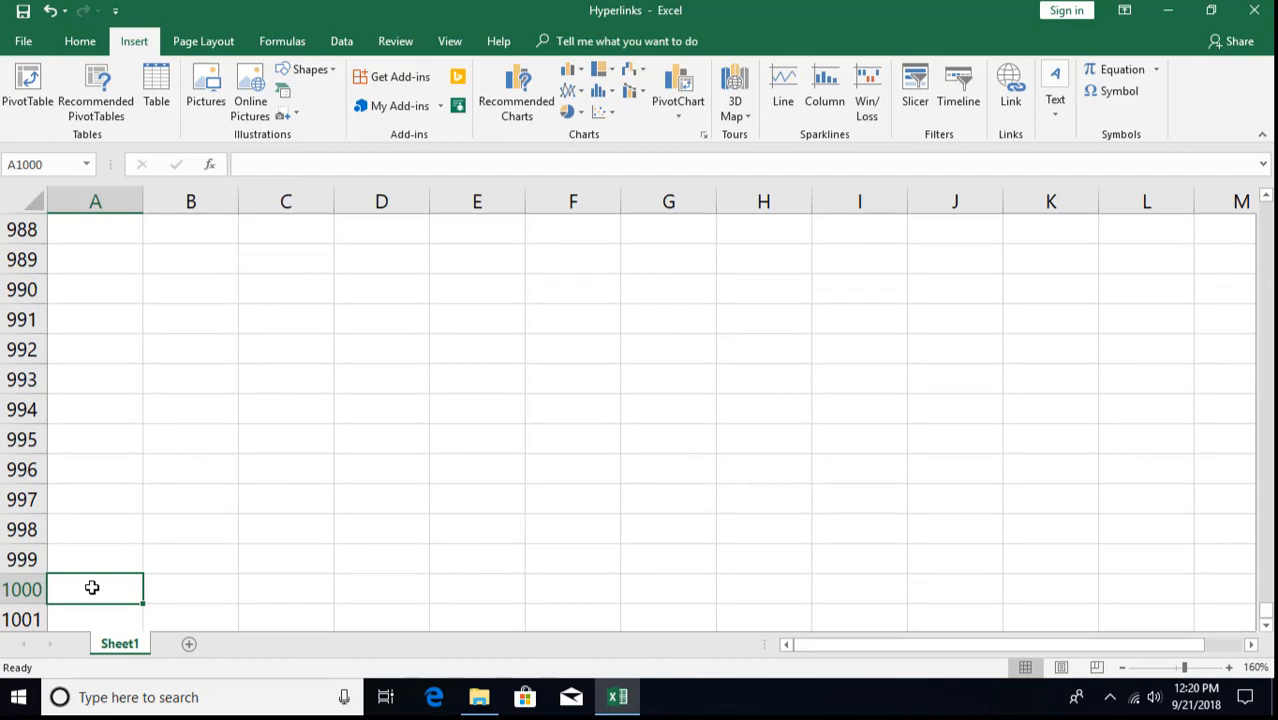
{"action": "key", "text": "ctrl+Home"}
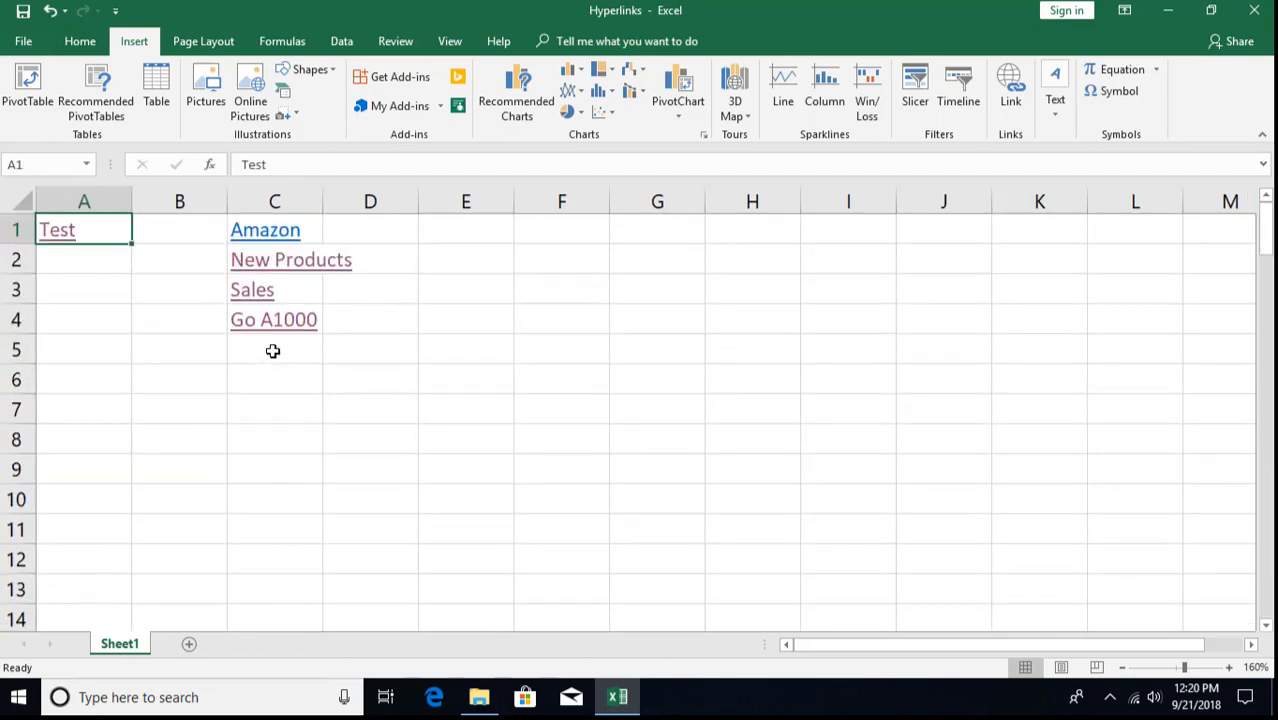
- Select C5, add a new worksheet Sheet2, and go back to Sheet1
{"action": "left_click", "coordinate": [271, 352]}
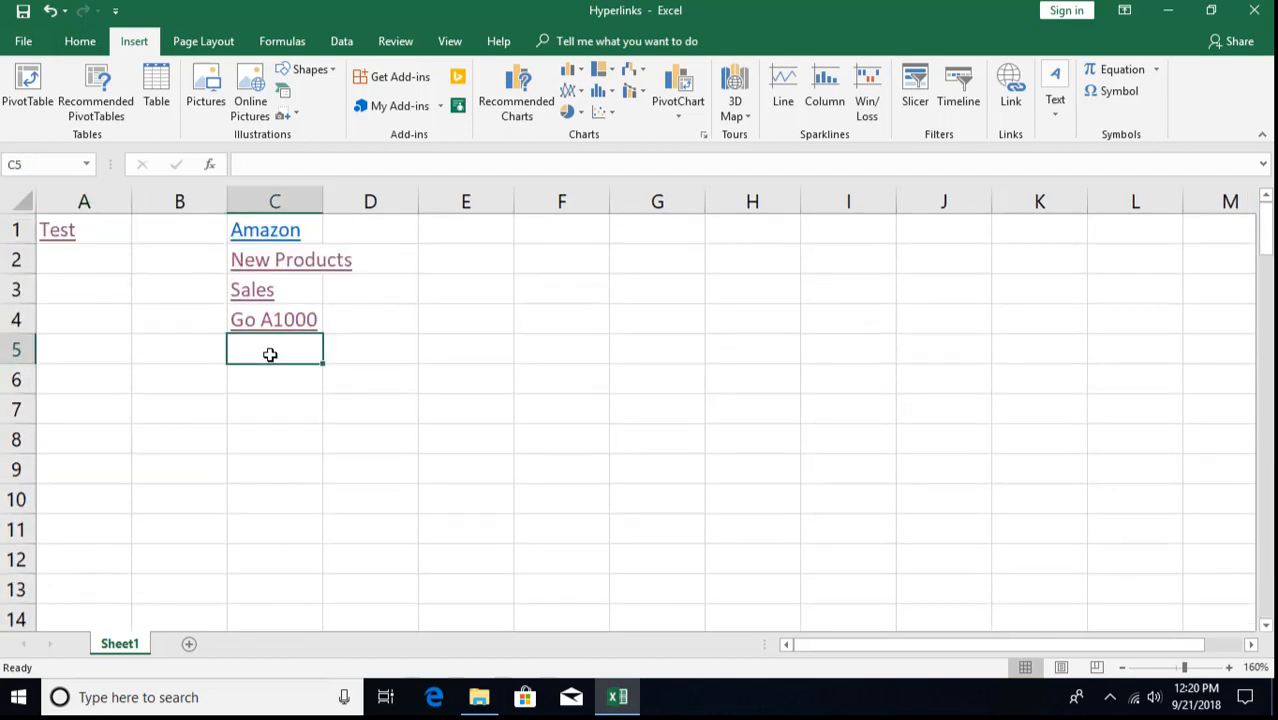
{"action": "left_click", "coordinate": [190, 645]}
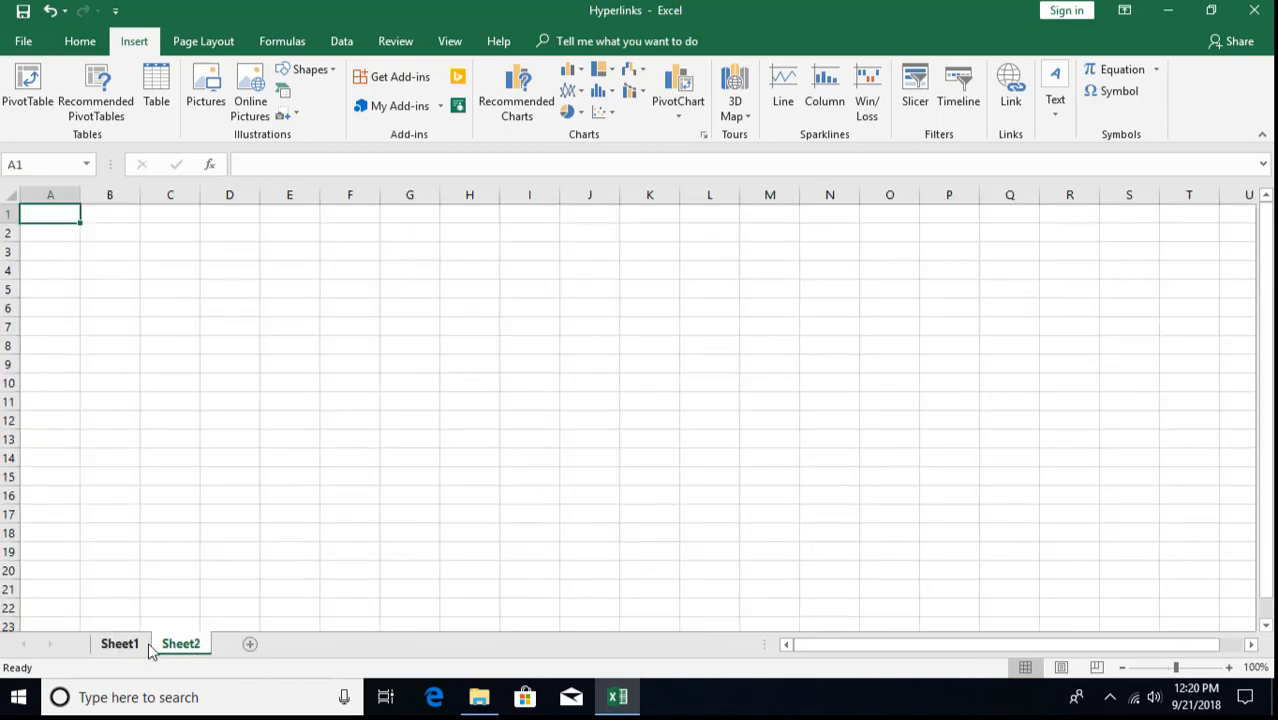
{"action": "left_click", "coordinate": [119, 645]}
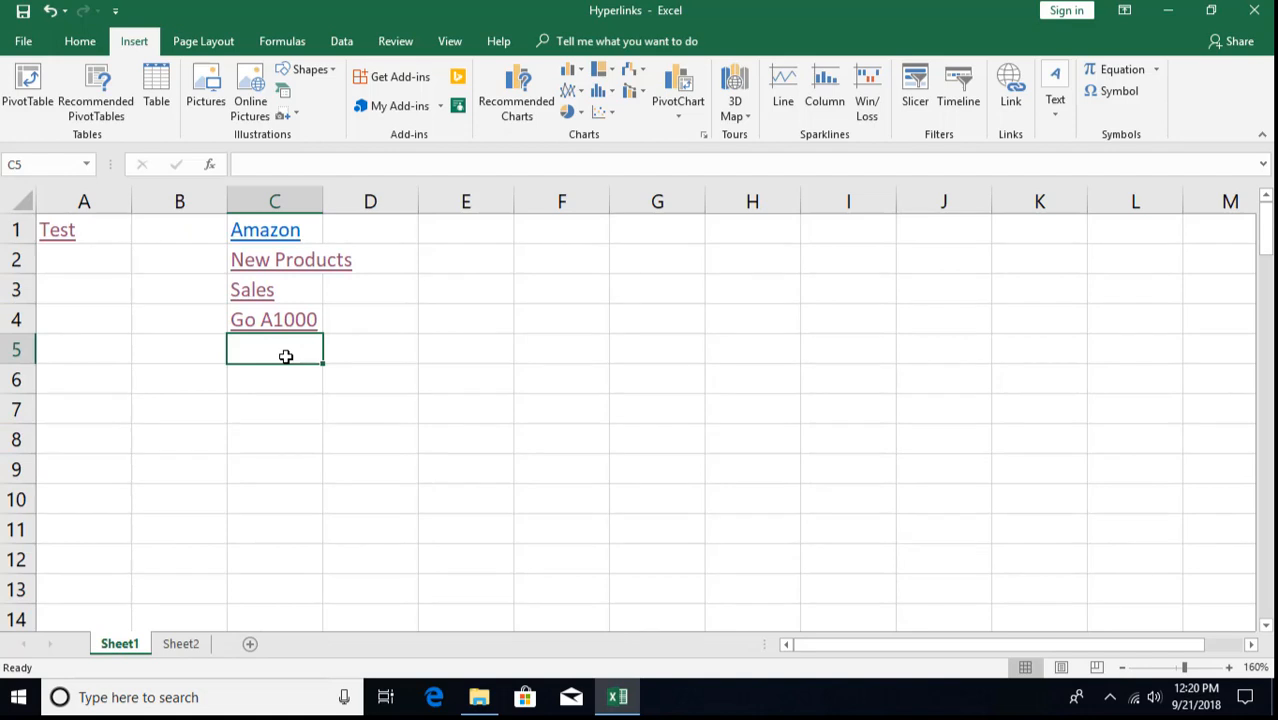
- Link C5 to Sheet2 cell A100 with display text 'Sheet2'
{"action": "key", "text": "ctrl+k"}
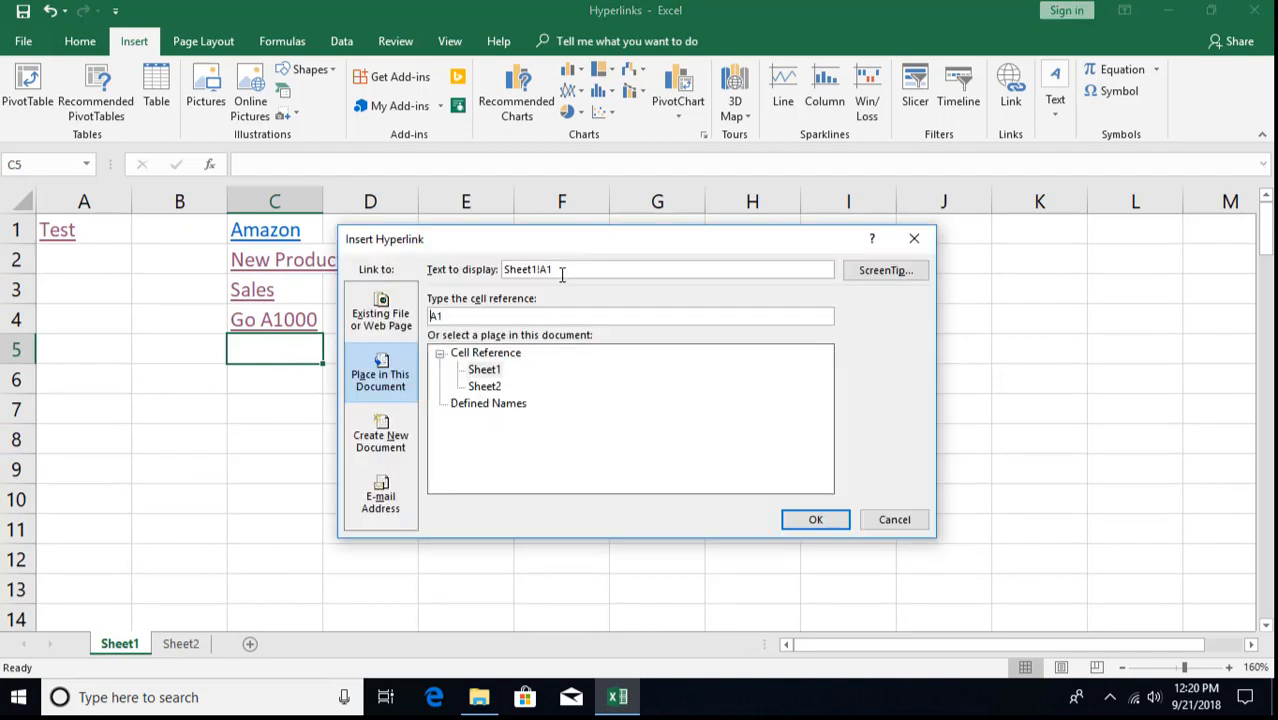
{"action": "left_click_drag", "start_coordinate": [531, 270], "coordinate": [569, 269]}
{"action": "left_click", "coordinate": [490, 387]}
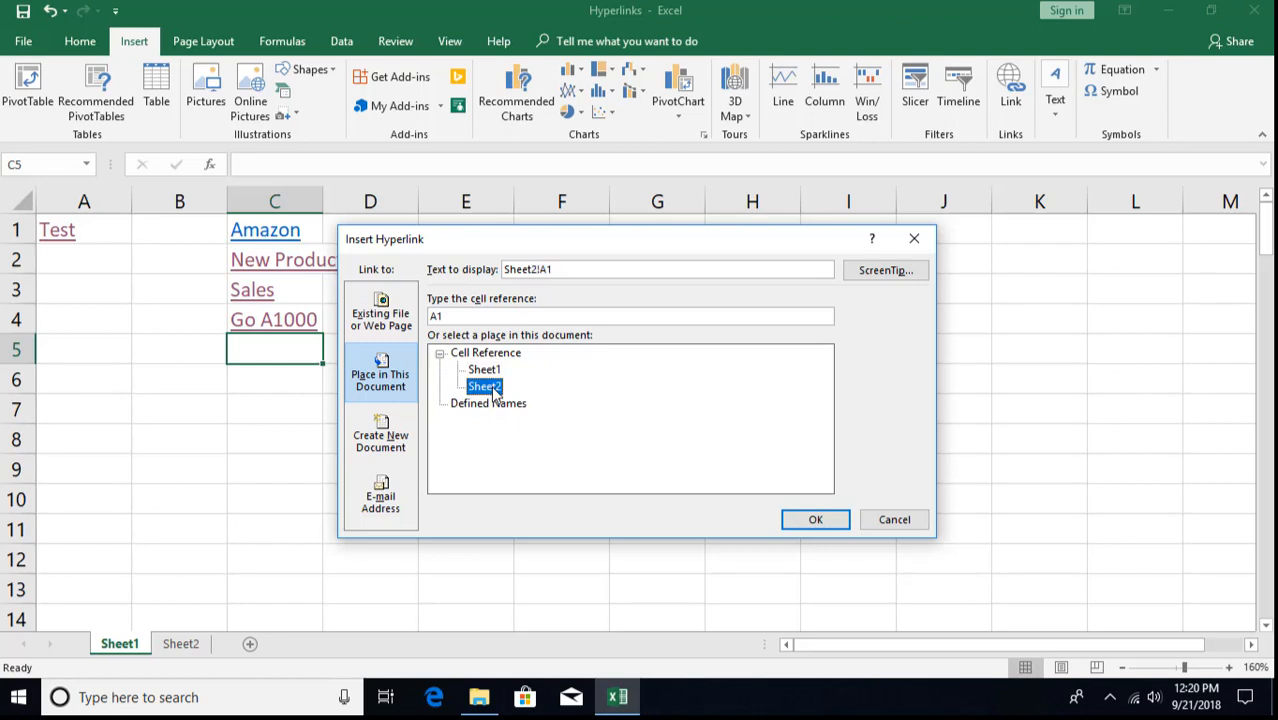
{"action": "left_click", "coordinate": [459, 316]}
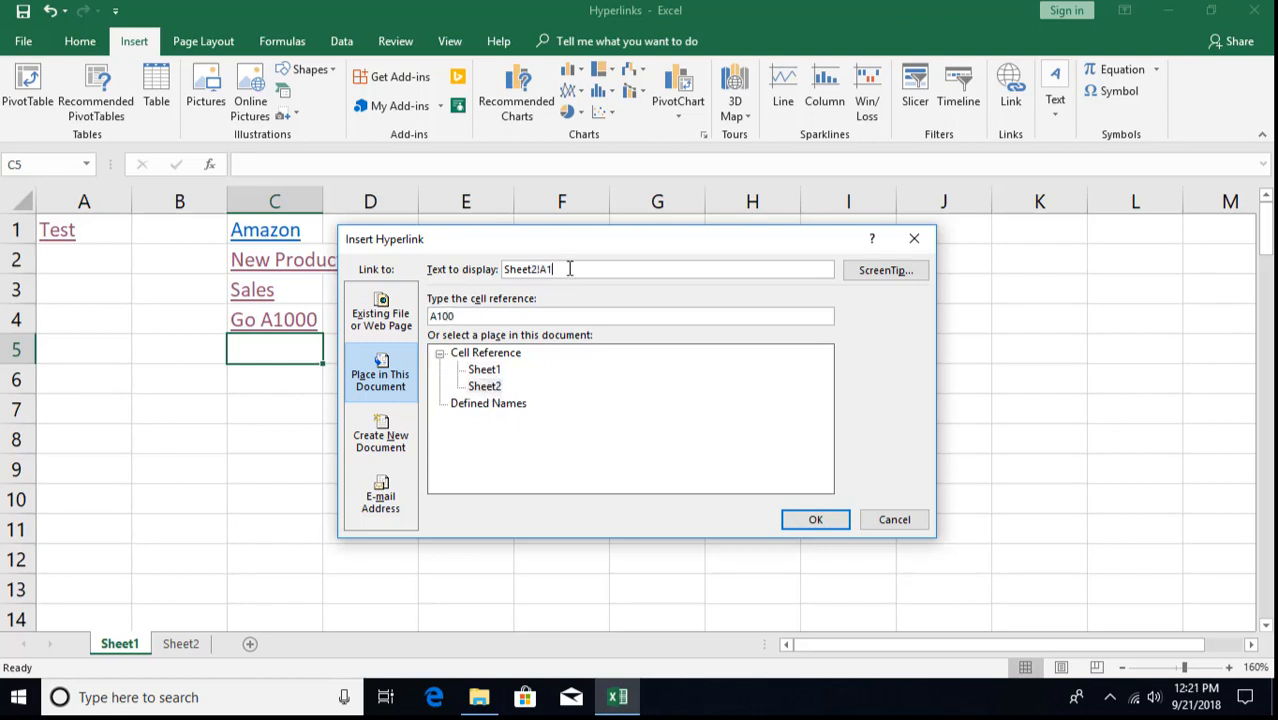
{"action": "key", "text": "BackSpace"}
{"action": "key", "text": "BackSpace"}
{"action": "key", "text": "BackSpace"}
{"action": "left_click", "coordinate": [815, 520]}
- Follow the Sheet2 link to A100, jump to the top, and return to Sheet1
{"action": "left_click", "coordinate": [358, 430]}
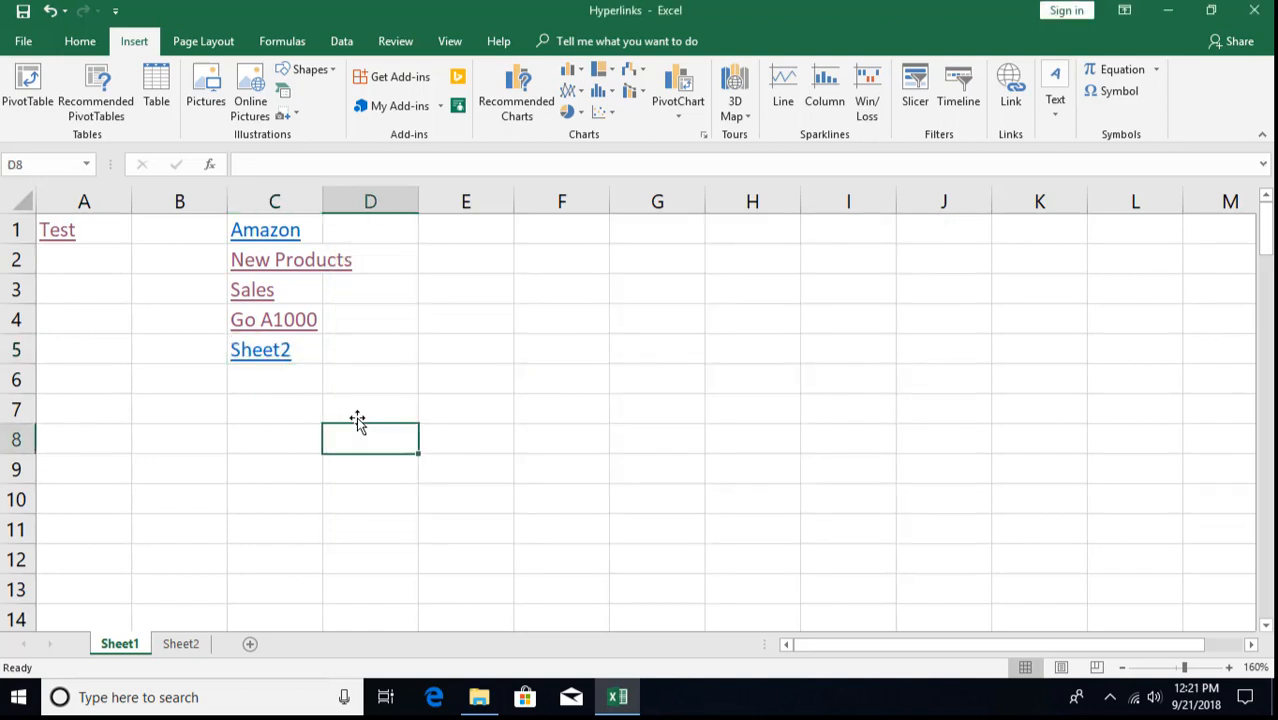
{"action": "left_click", "coordinate": [278, 356]}
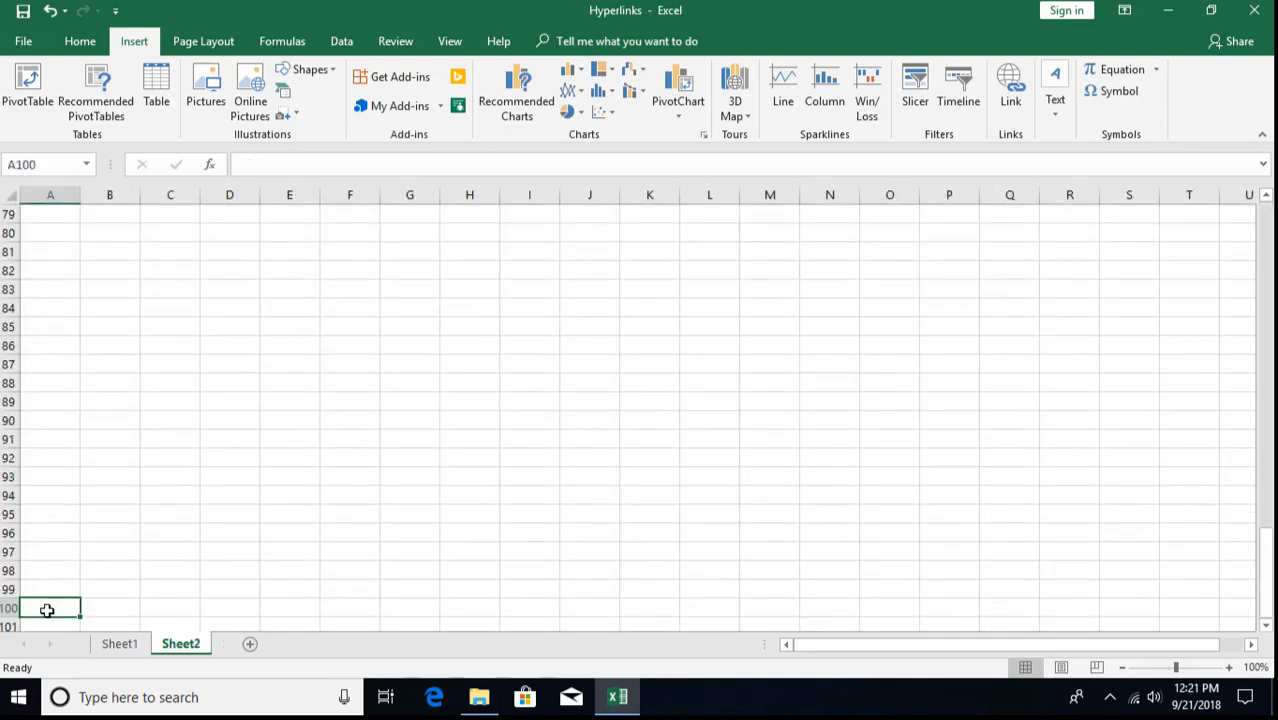
{"action": "key", "text": "ctrl+Home"}
{"action": "left_click", "coordinate": [113, 646]}
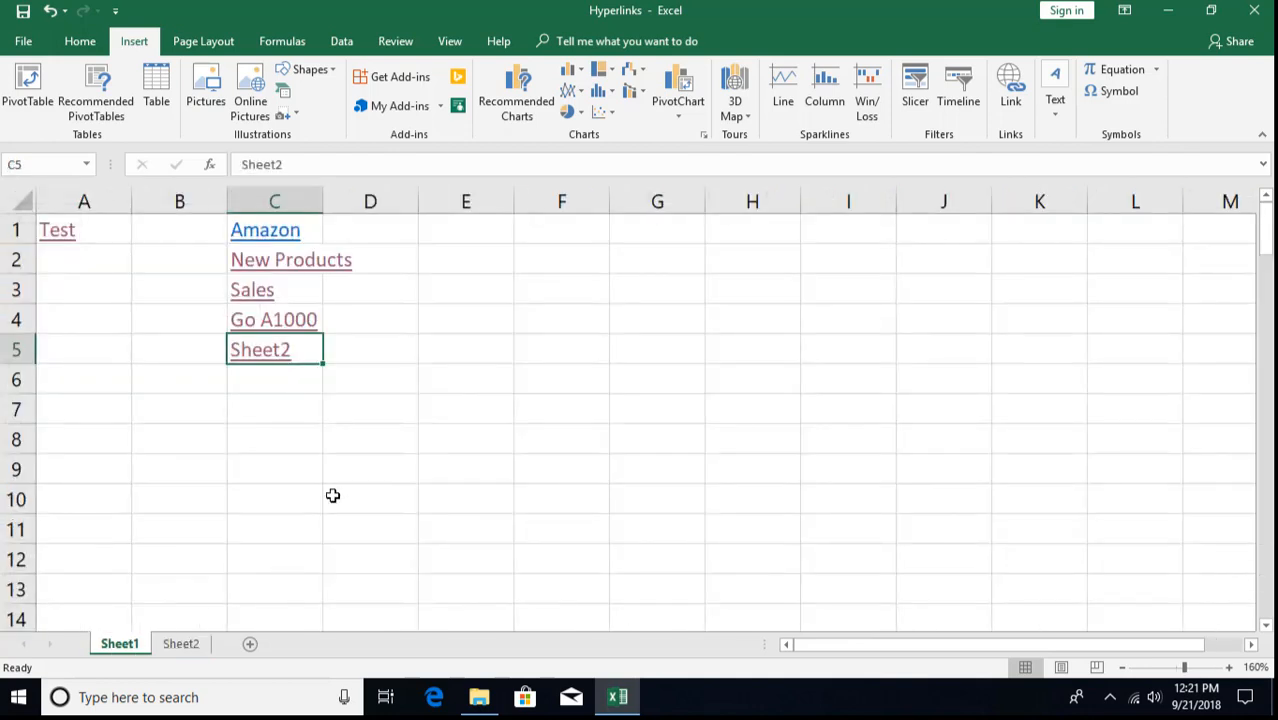
- Begin a hyperlink for C6 using Create New Document, set to edit it later
{"action": "left_click", "coordinate": [285, 379]}
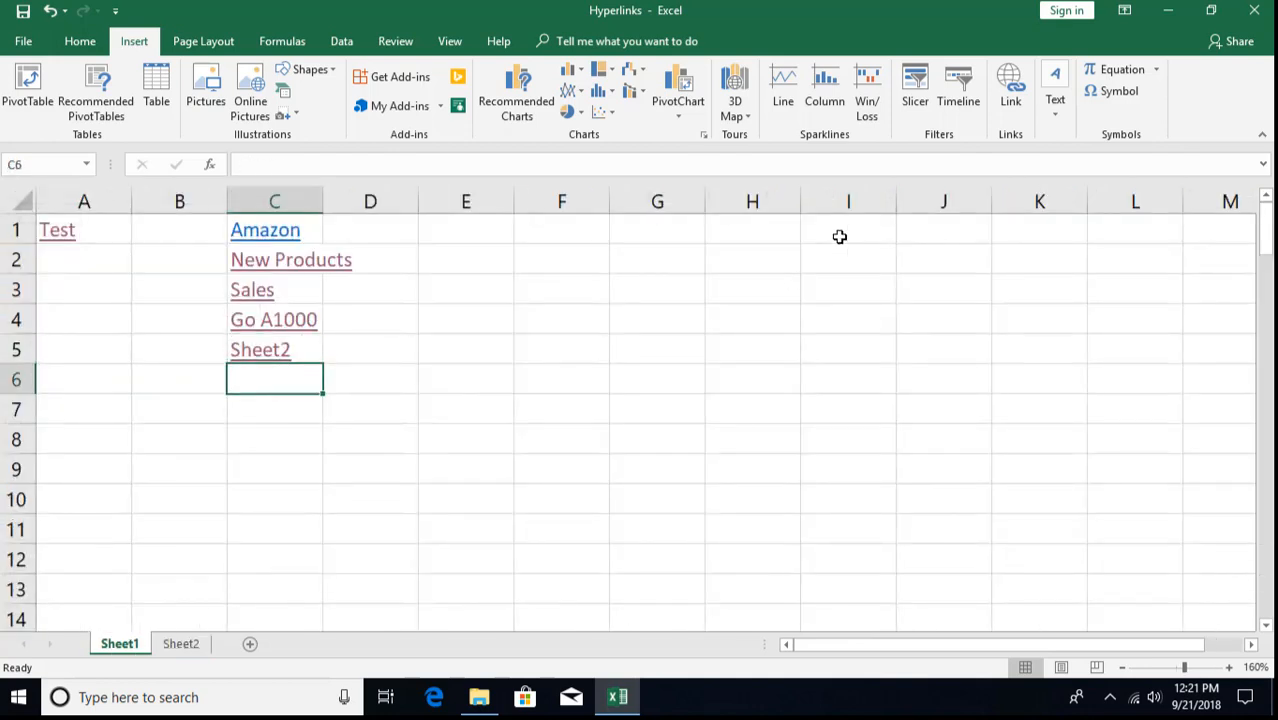
{"action": "left_click", "coordinate": [1018, 90]}
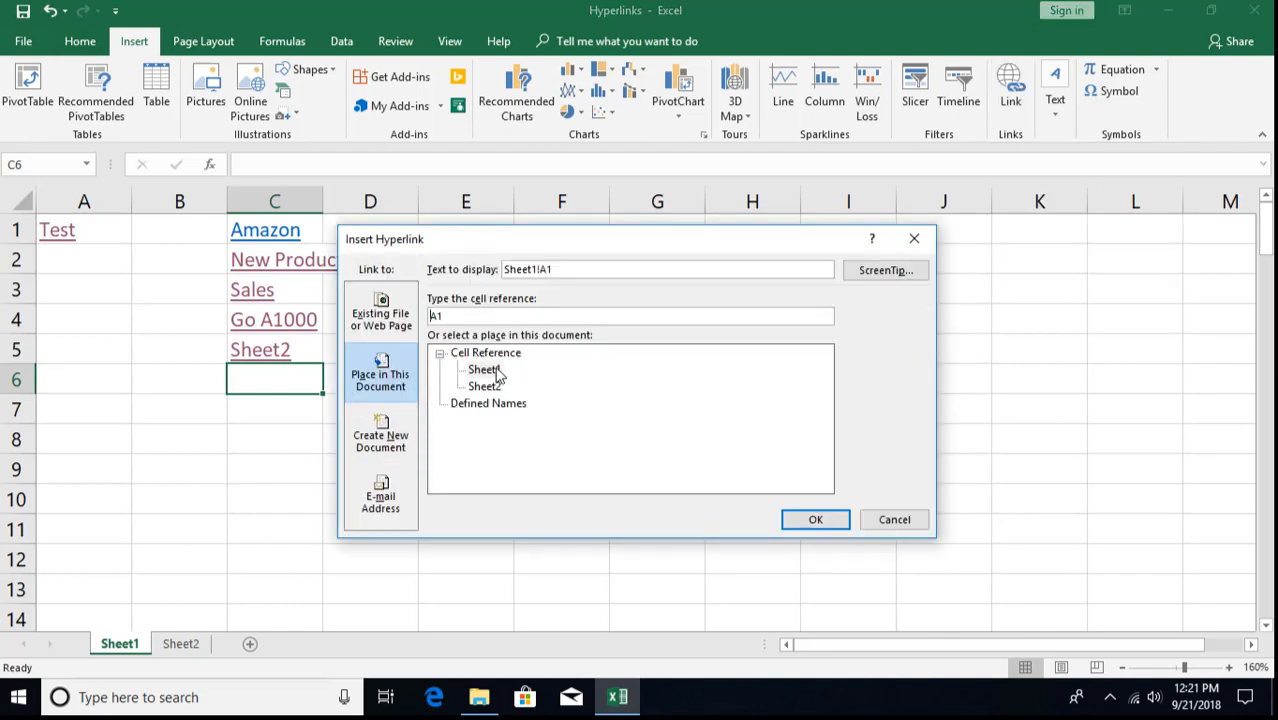
{"action": "left_click", "coordinate": [378, 440]}
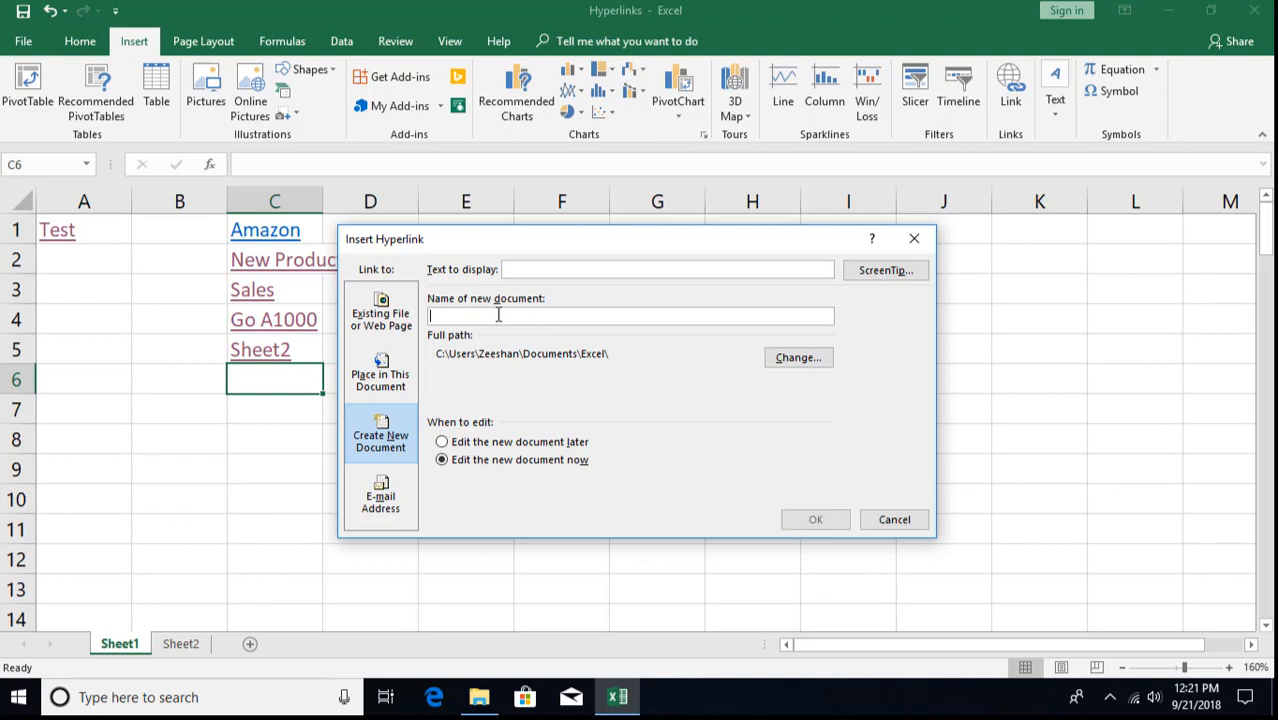
{"action": "left_click", "coordinate": [442, 442]}
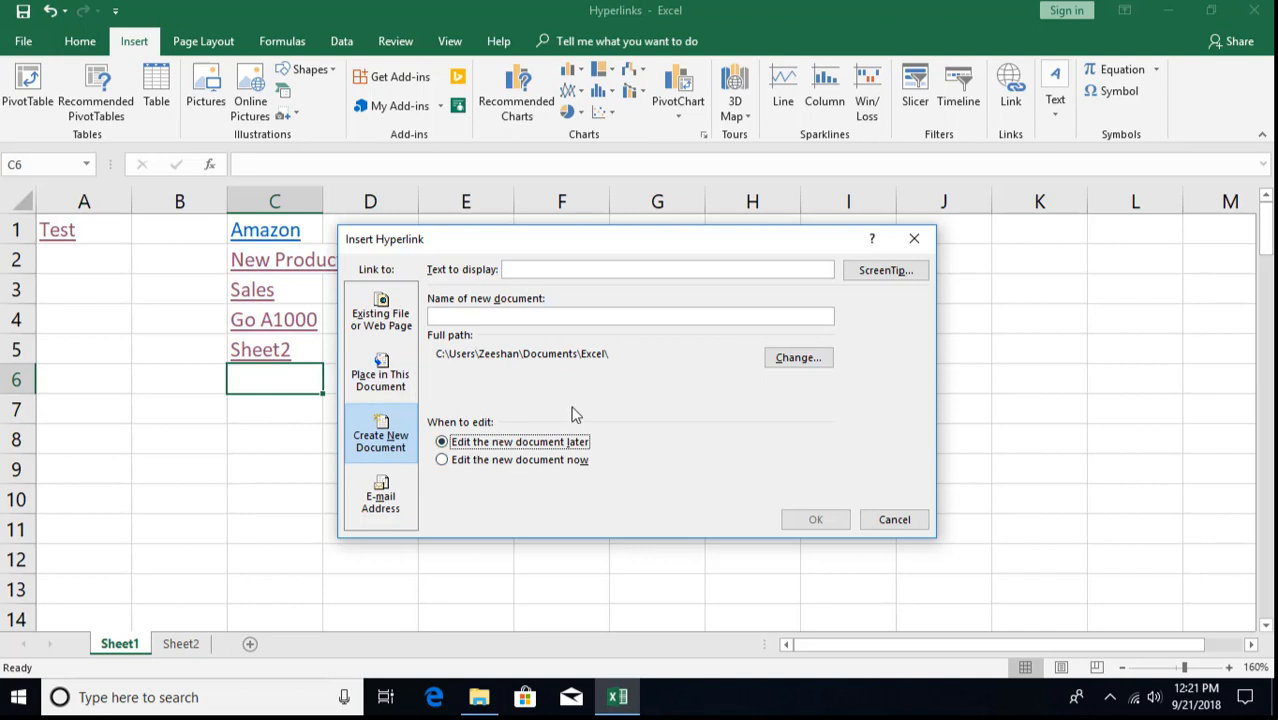
- Switch the C6 link to an e-mail address with display text 'Info'
{"action": "left_click", "coordinate": [382, 502]}
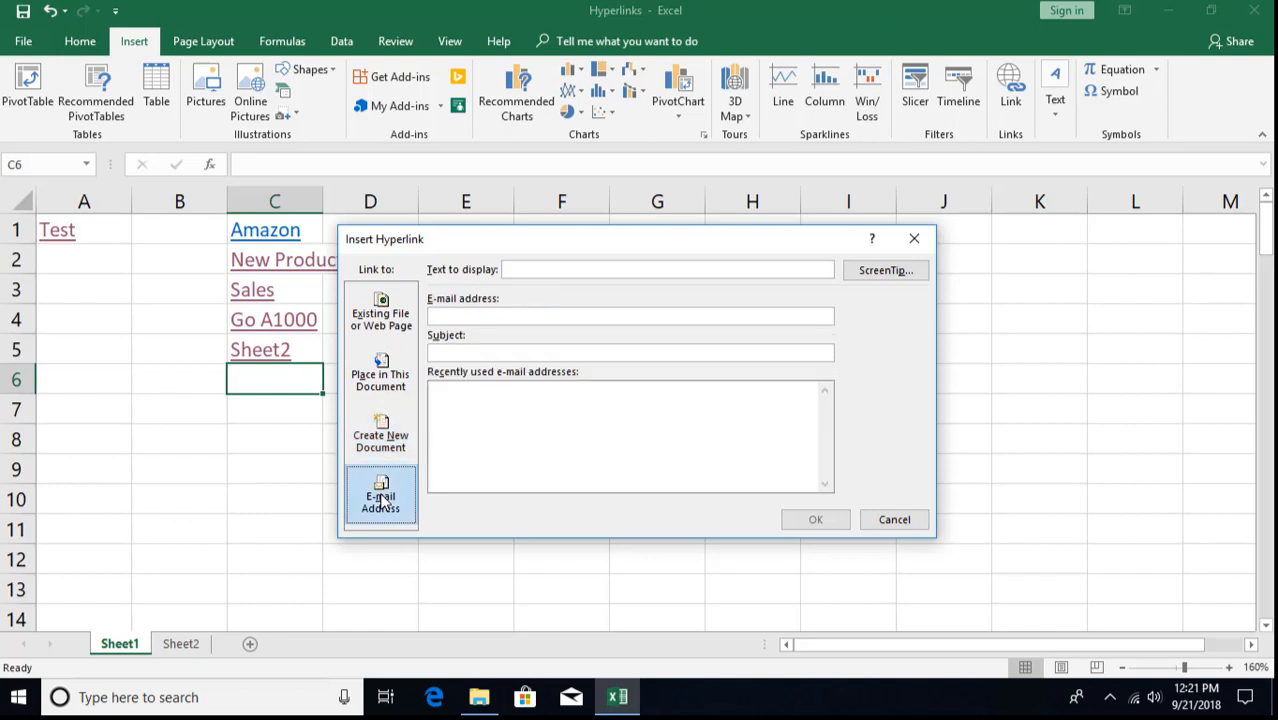
{"action": "left_click", "coordinate": [533, 270]}
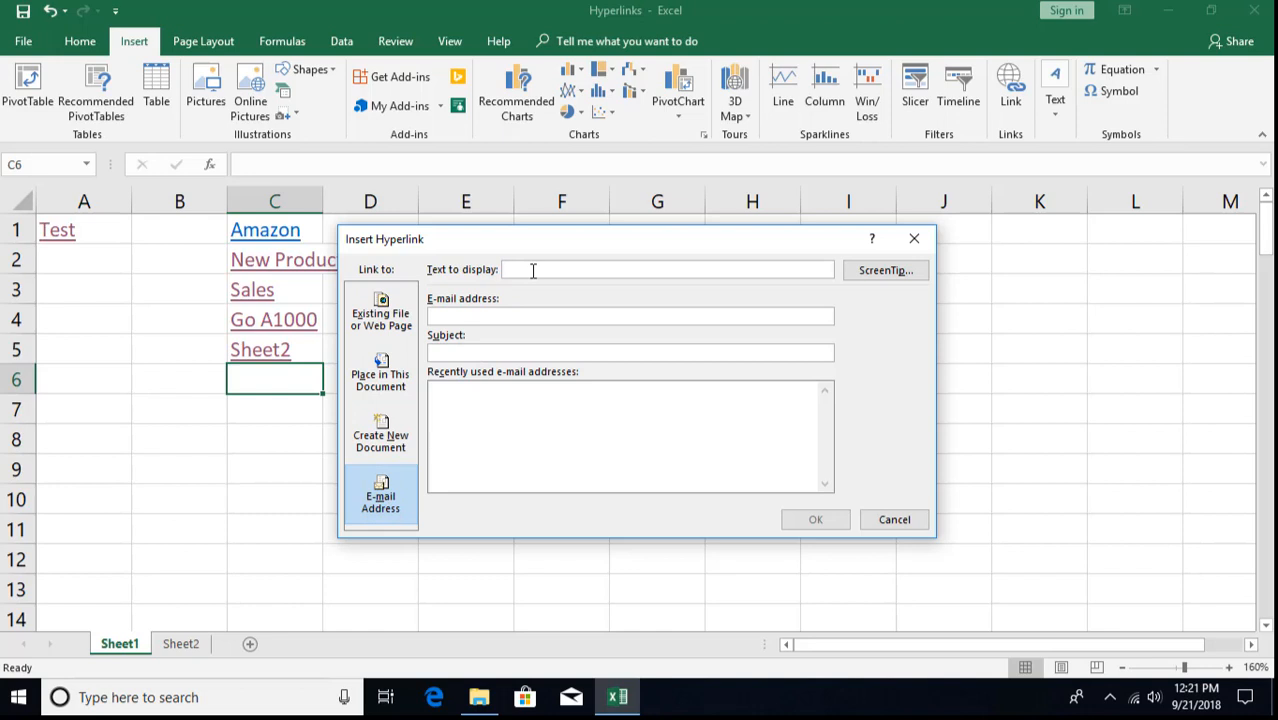
{"action": "type", "text": "Info"}
{"action": "key", "text": "Tab"}
{"action": "key", "text": "Tab"}
{"action": "key", "text": "Tab"}
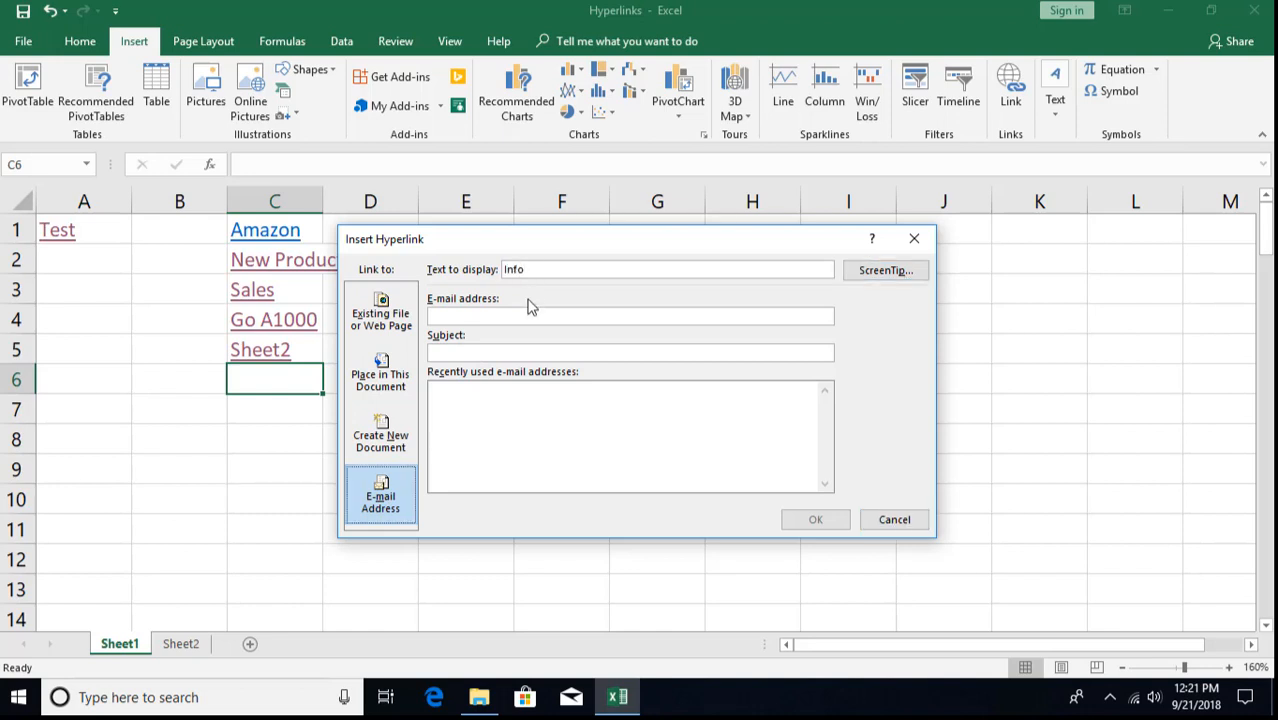
- Enter the recipient e-mail address and subject 'Info', then create the link
{"action": "left_click", "coordinate": [529, 316]}
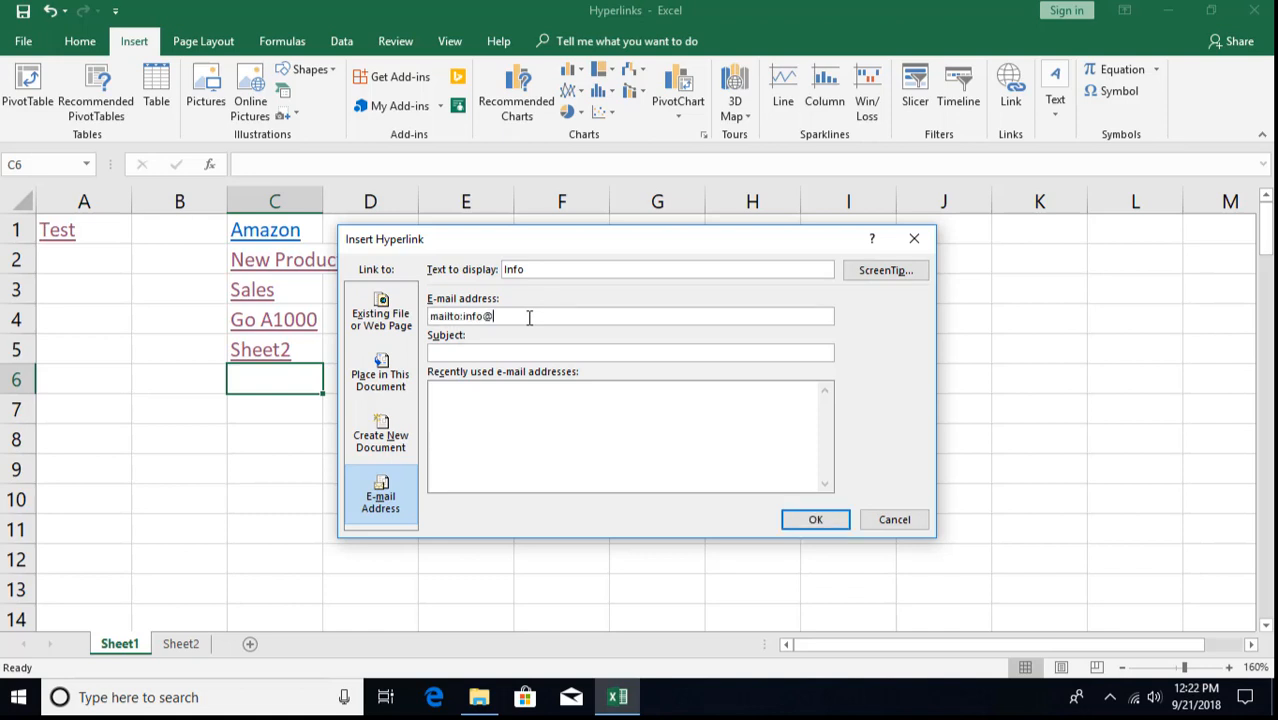
{"action": "type", "text": "Info"}
{"action": "left_click", "coordinate": [493, 395]}
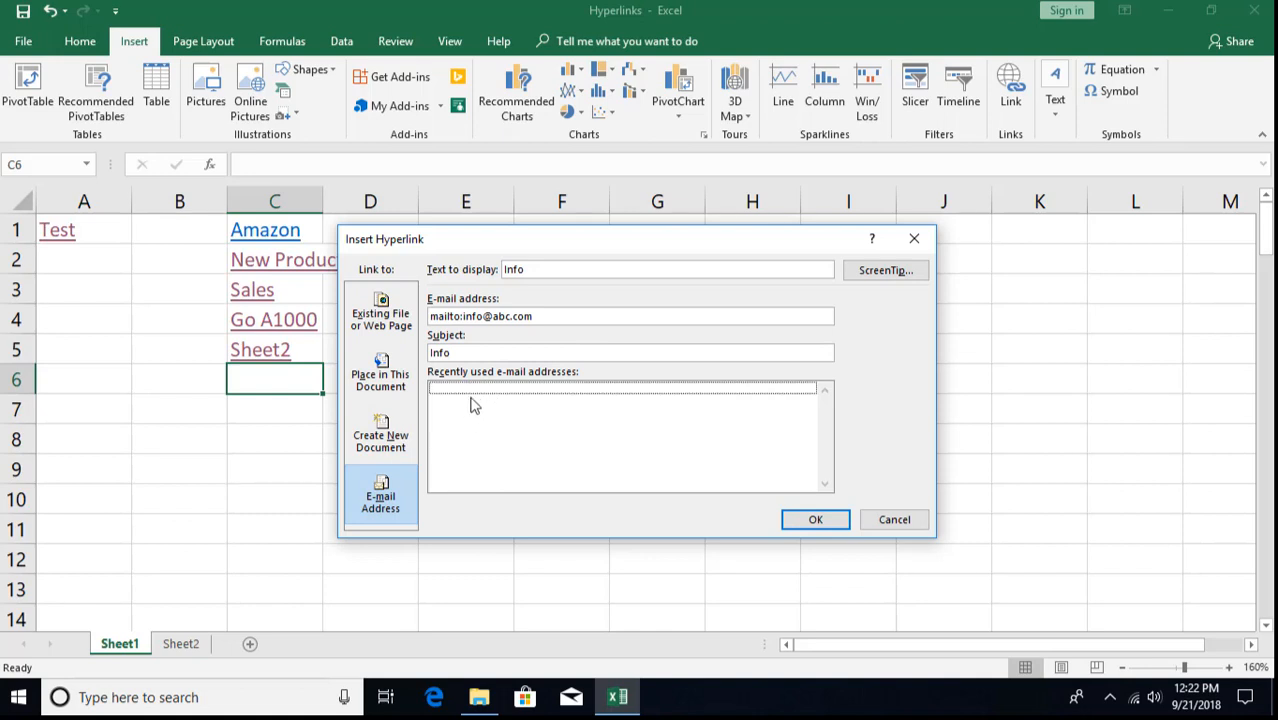
{"action": "left_click", "coordinate": [481, 356]}
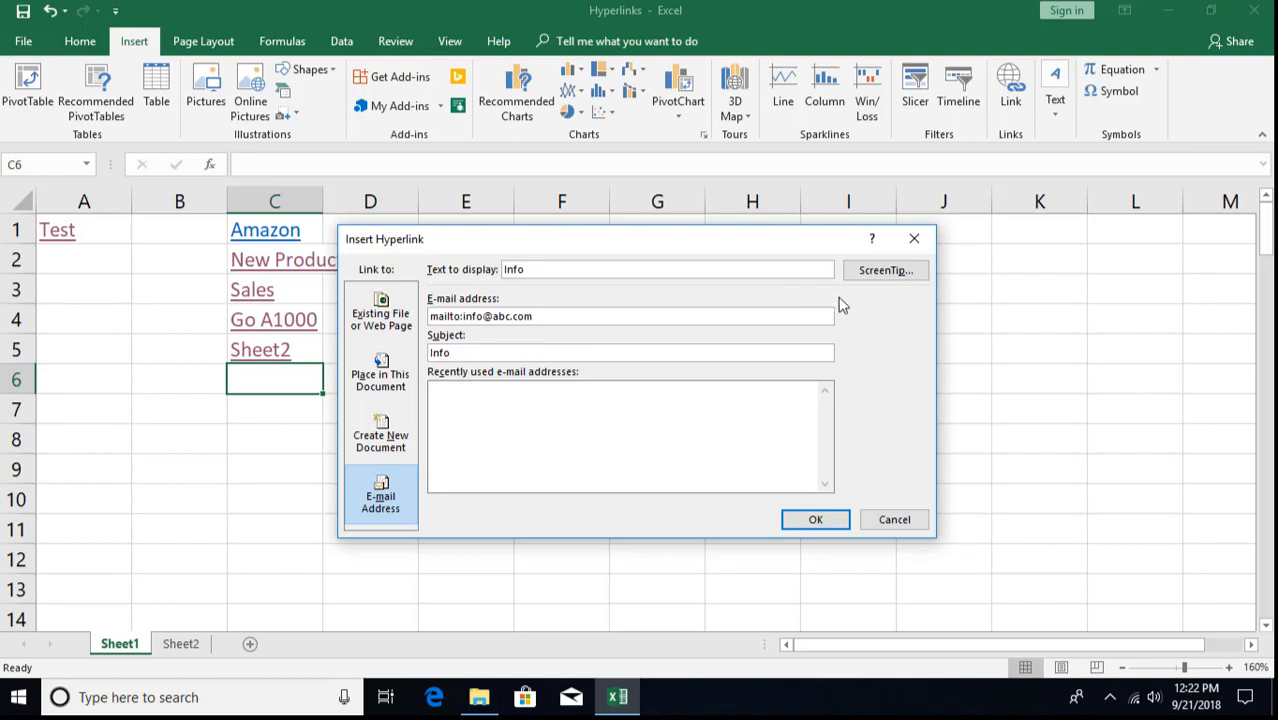
{"action": "left_click", "coordinate": [816, 520]}
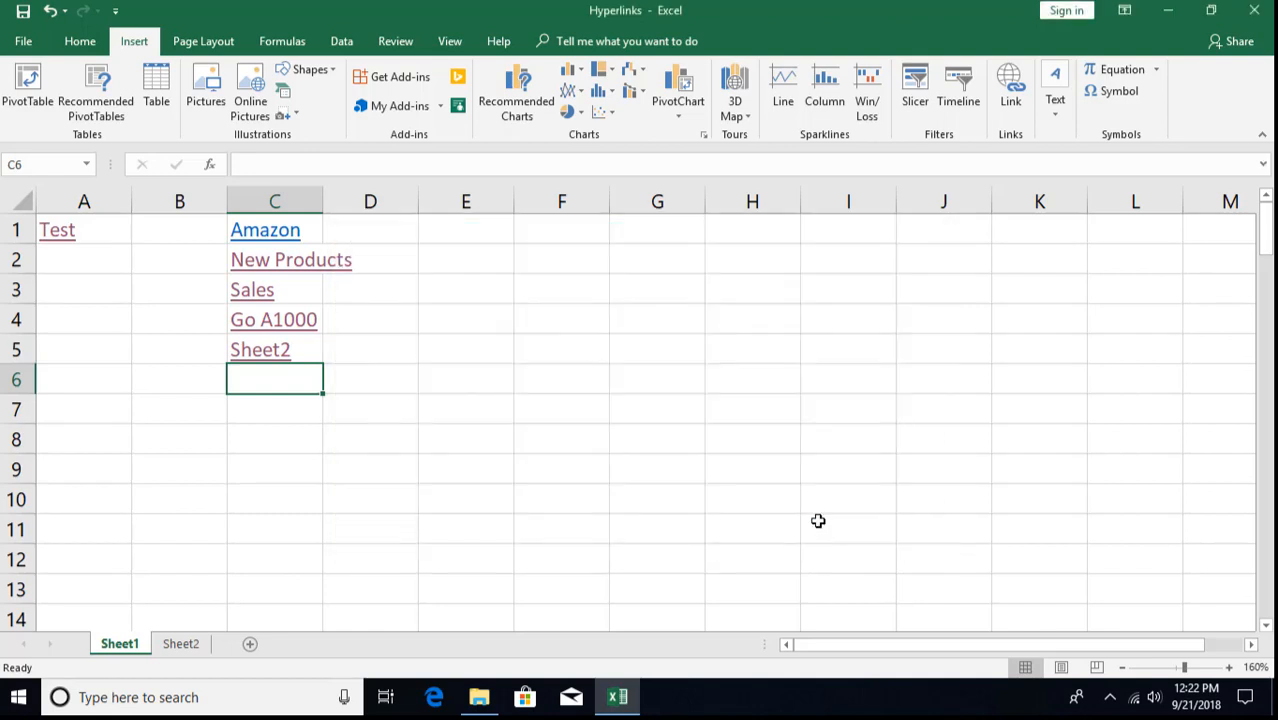
{"action": "left_click", "coordinate": [433, 456]}
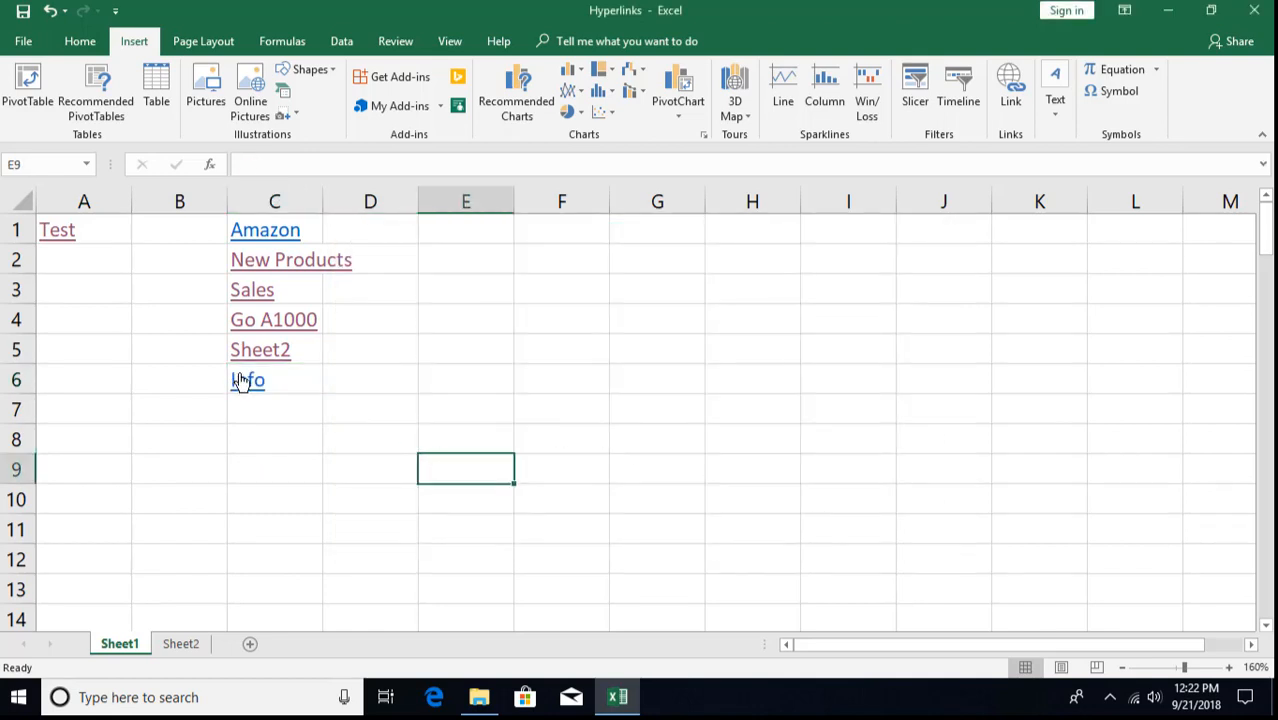
- Replace the Info link text in C6 with 'adgadfg'
{"action": "mouse_move", "coordinate": [246, 388]}
{"action": "left_click", "coordinate": [300, 384]}
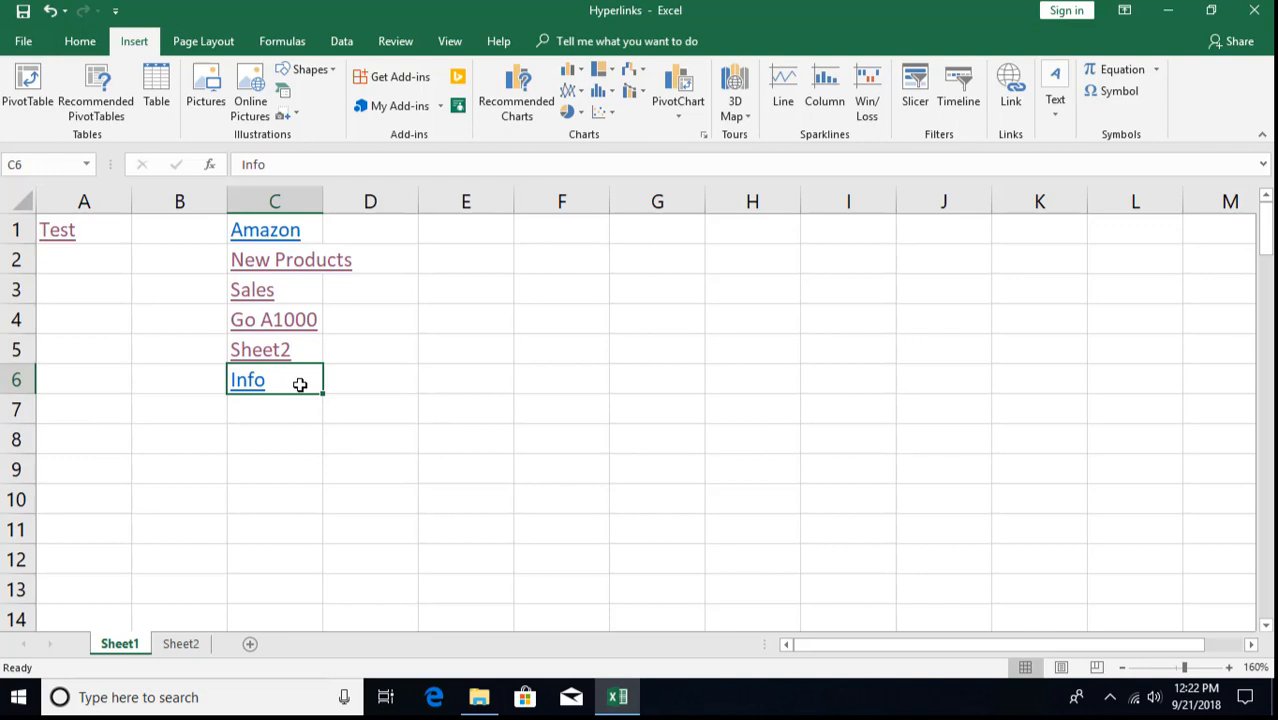
{"action": "key", "text": "Delete"}
{"action": "key", "text": "Return"}
{"action": "left_click", "coordinate": [300, 384]}
{"action": "type", "text": "adgadfg"}
{"action": "key", "text": "Return"}
{"action": "left_click", "coordinate": [300, 384]}
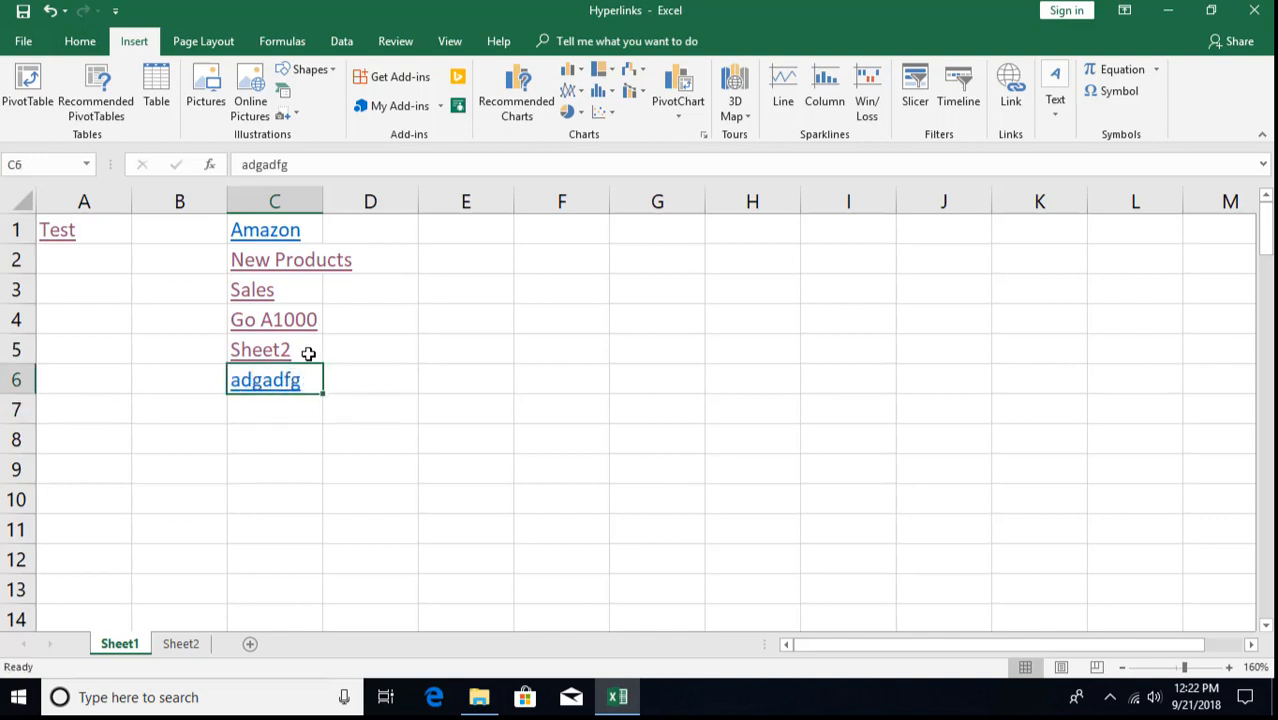
- Replace the Sheet2 link text in C5 with 'asdfadf'
{"action": "left_click", "coordinate": [307, 351]}
{"action": "key", "text": "Delete"}
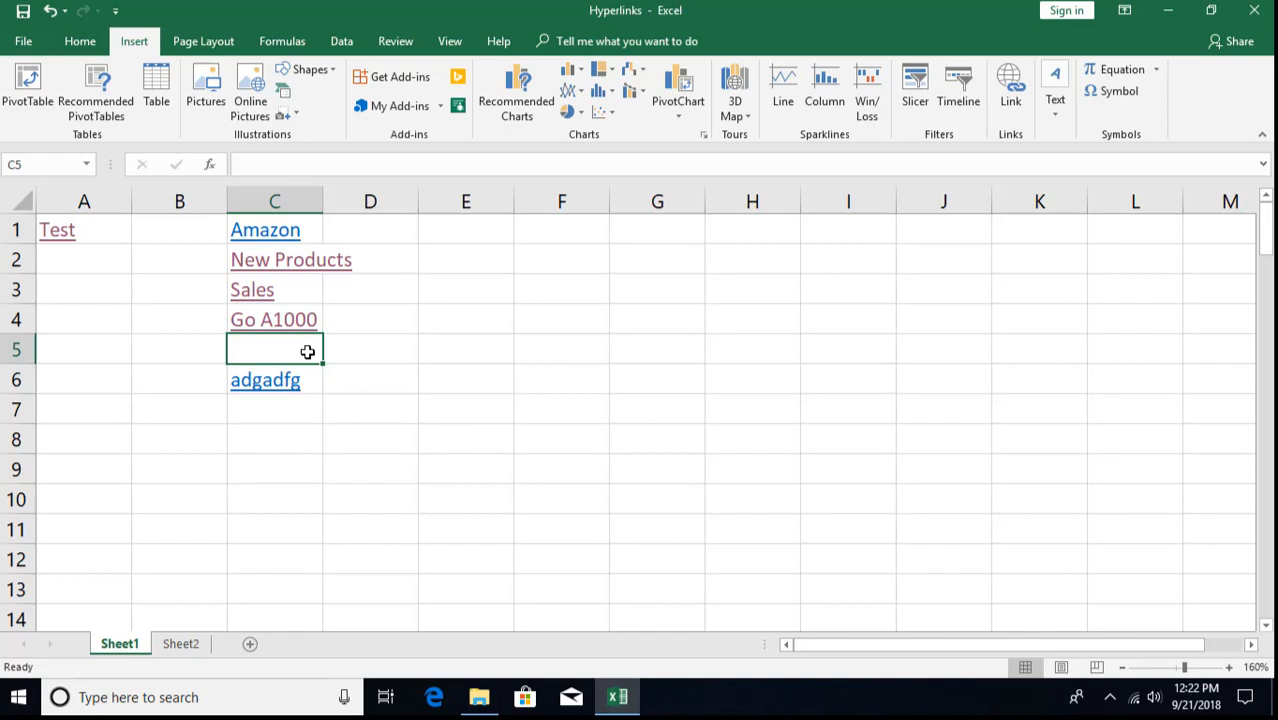
{"action": "type", "text": "asdfadf"}
{"action": "key", "text": "Return"}
{"action": "left_click", "coordinate": [307, 351]}
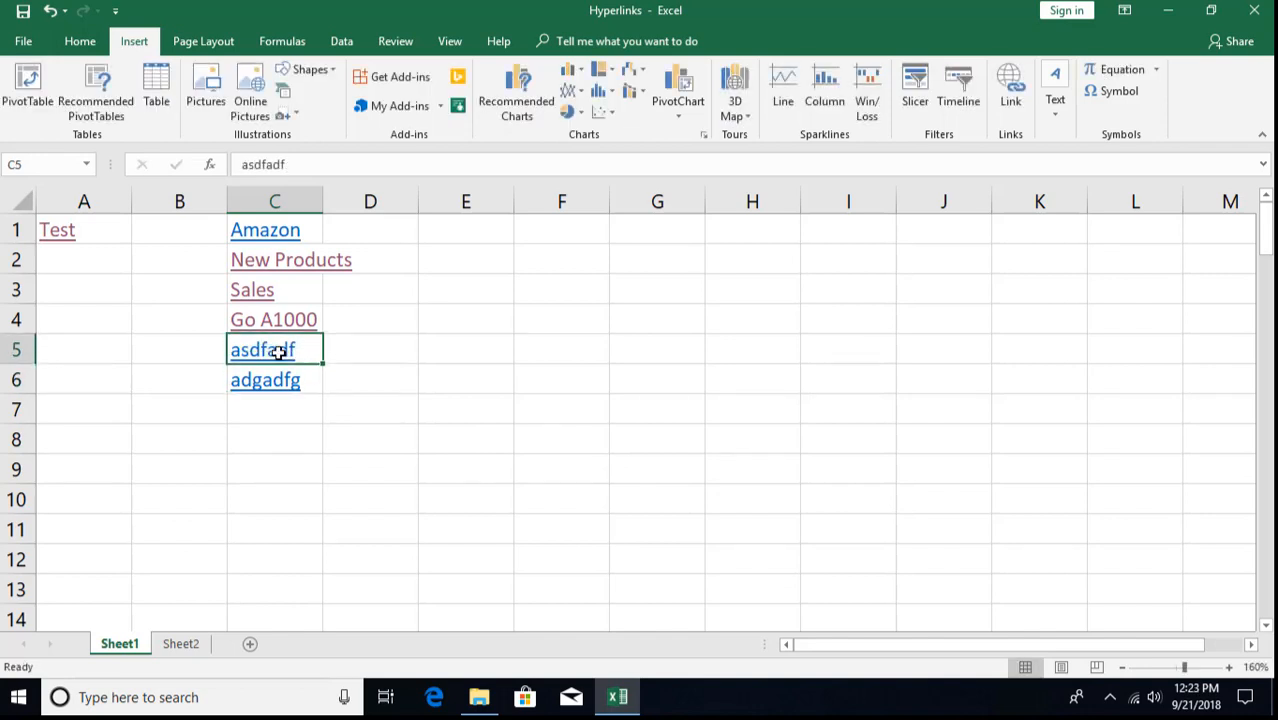
- Check C5 by selecting nearby cells and opening then dismissing its shortcut menu
{"action": "left_click", "coordinate": [201, 366]}
{"action": "left_click", "coordinate": [240, 350]}
{"action": "left_click", "coordinate": [180, 351]}
{"action": "left_click", "coordinate": [263, 350]}
{"action": "left_click", "coordinate": [205, 351]}
{"action": "left_click", "coordinate": [262, 383]}
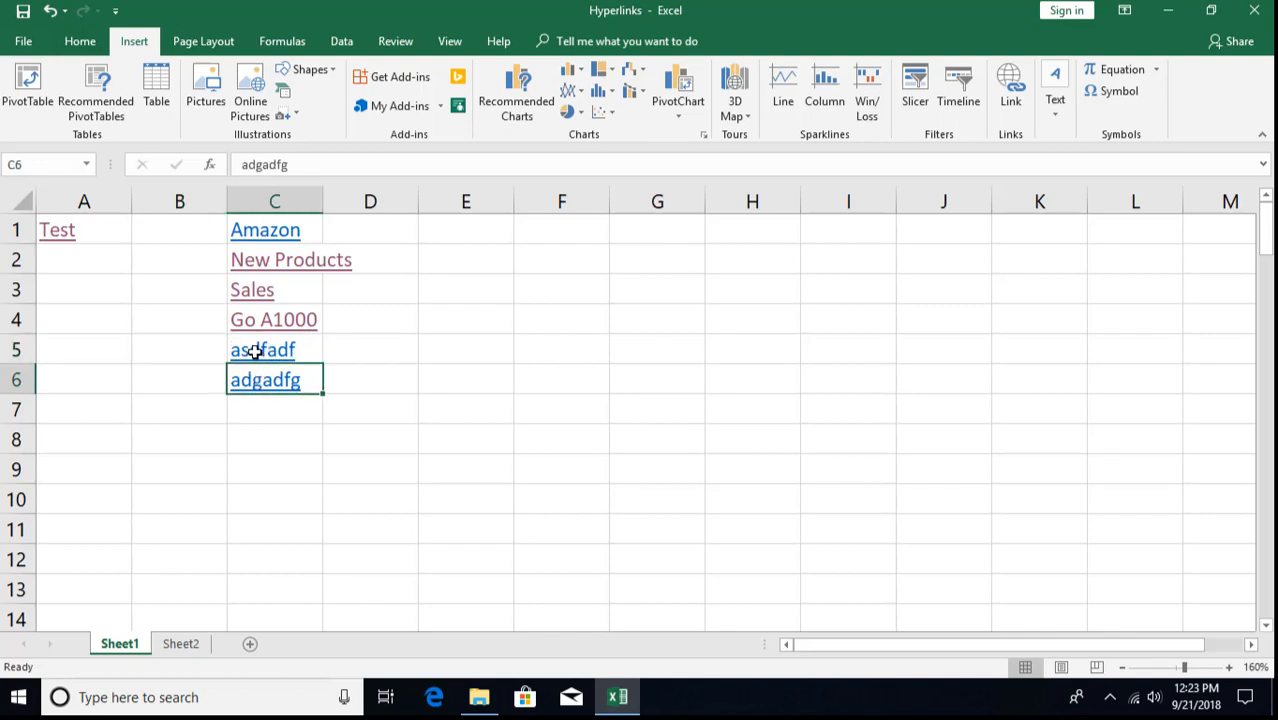
{"action": "left_click", "coordinate": [255, 352]}
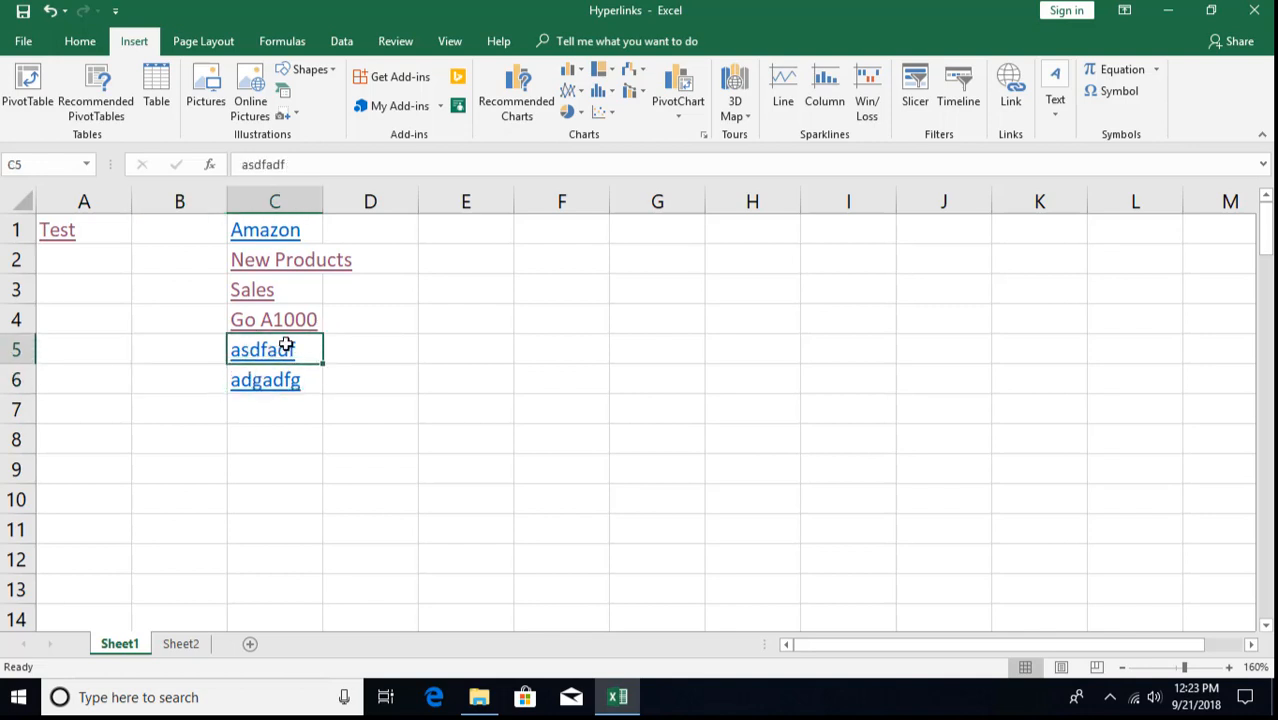
{"action": "right_click", "coordinate": [304, 350]}
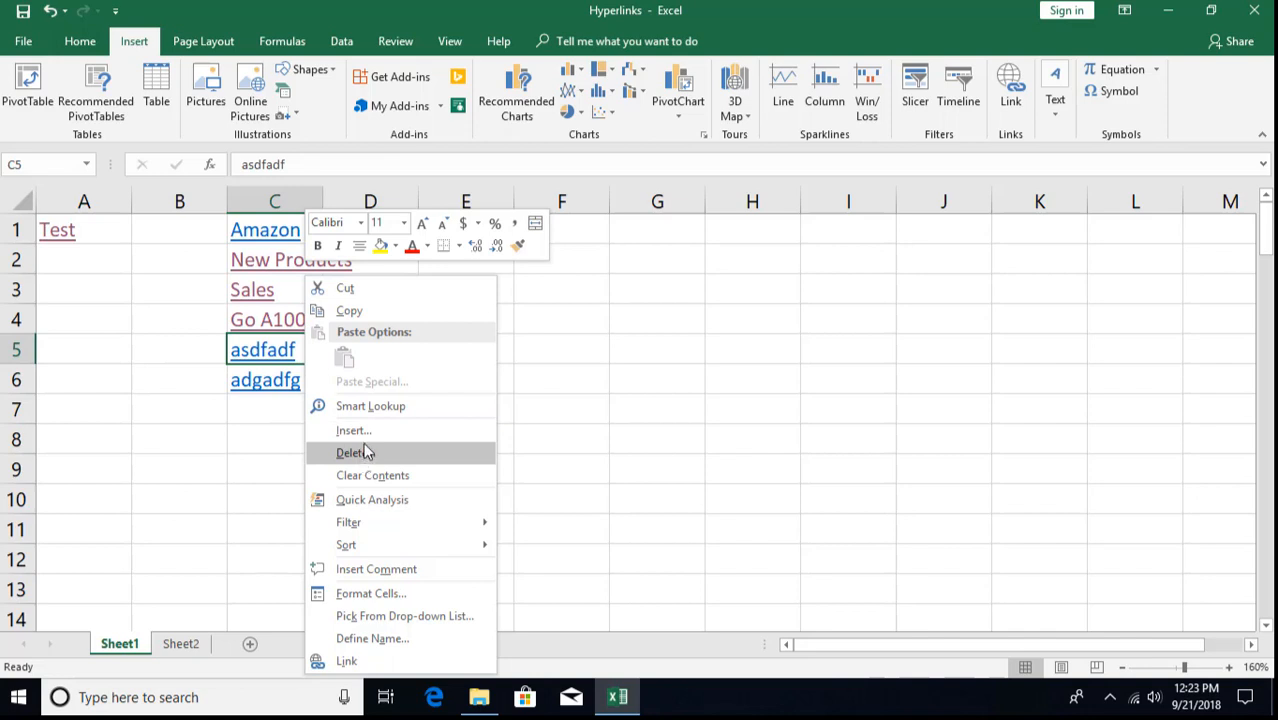
{"action": "key", "text": "Escape"}
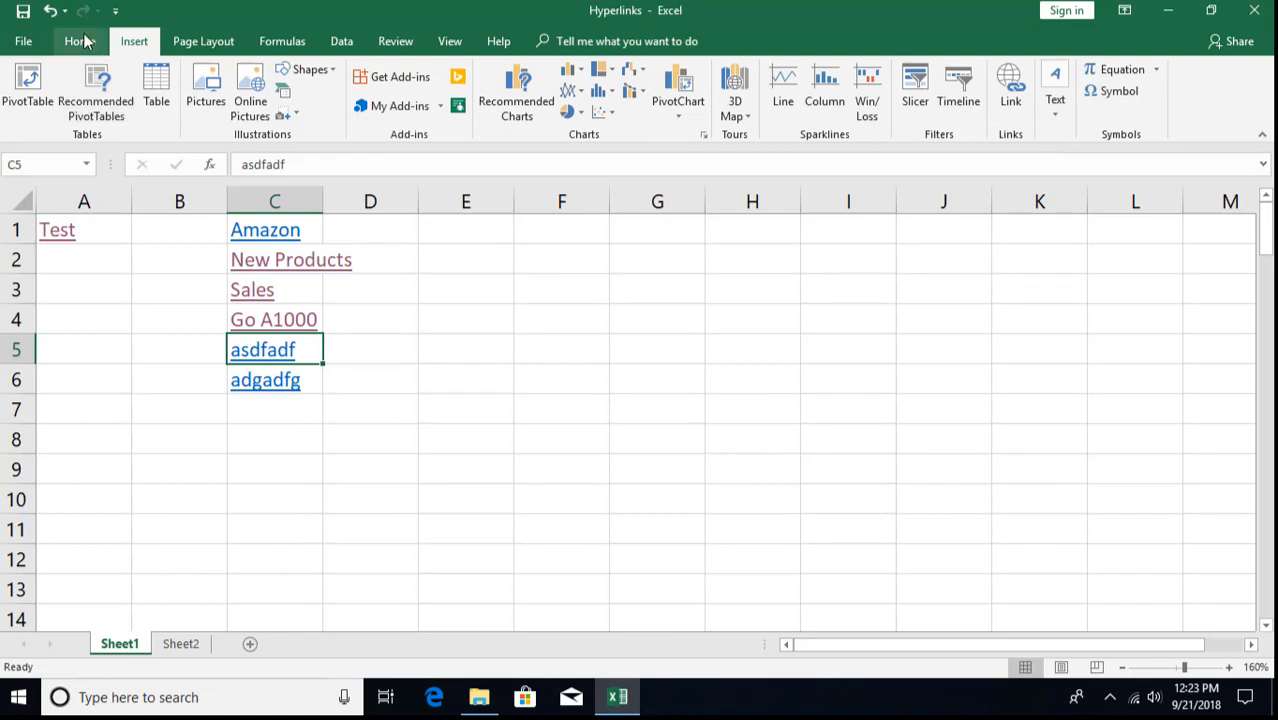
- Clear the formats from C5 using Home > Clear
{"action": "left_click", "coordinate": [80, 41]}
{"action": "left_click", "coordinate": [1052, 112]}
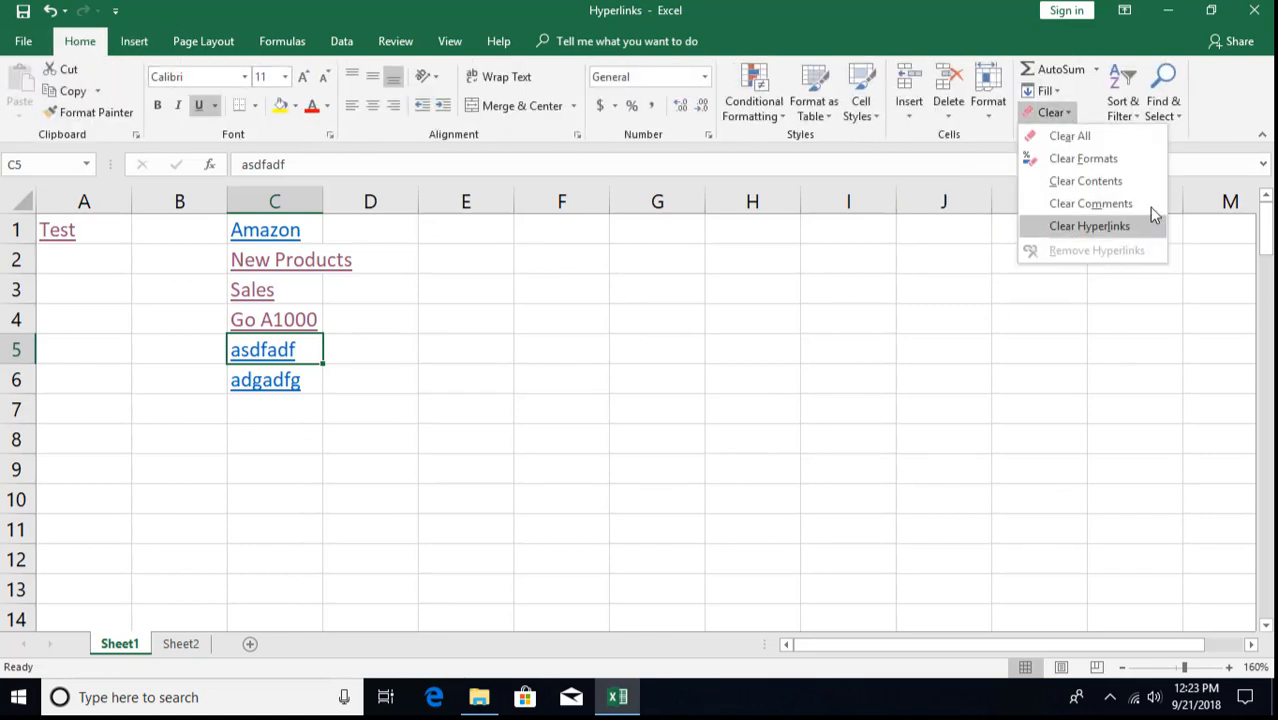
{"action": "left_click", "coordinate": [1078, 160]}
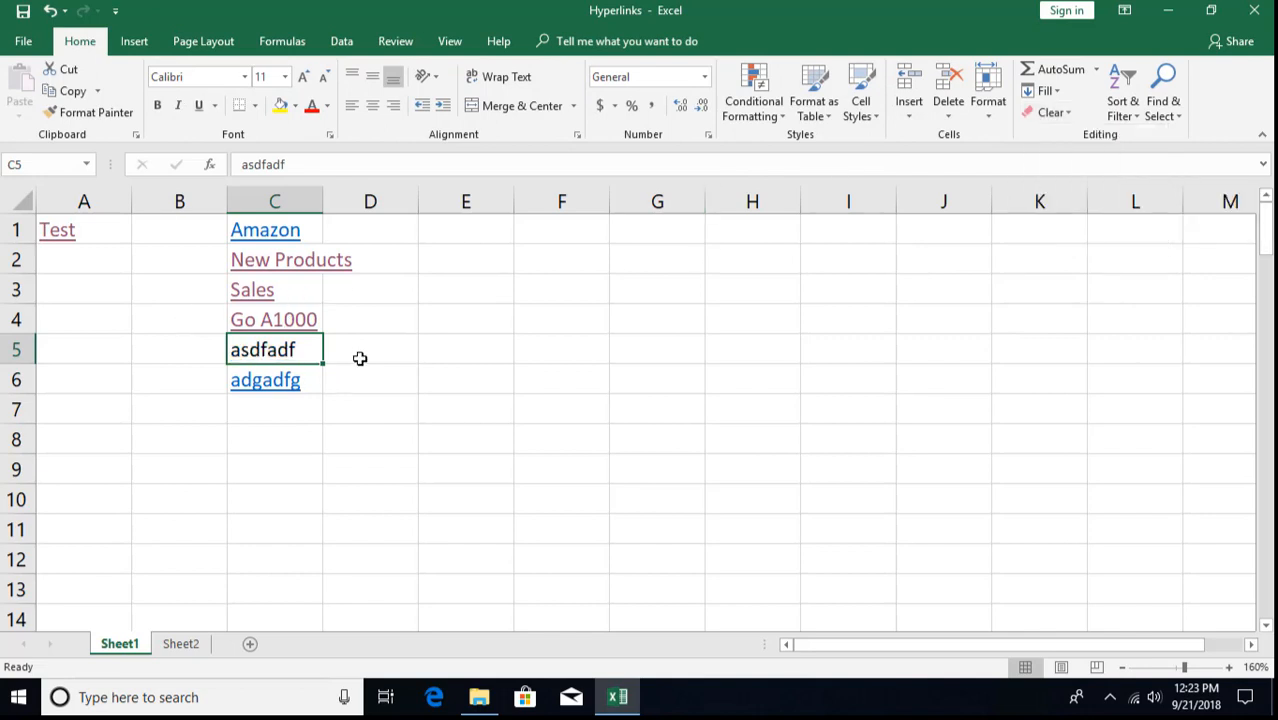
- Clear the hyperlink from Sales in C3
{"action": "left_click", "coordinate": [307, 289]}
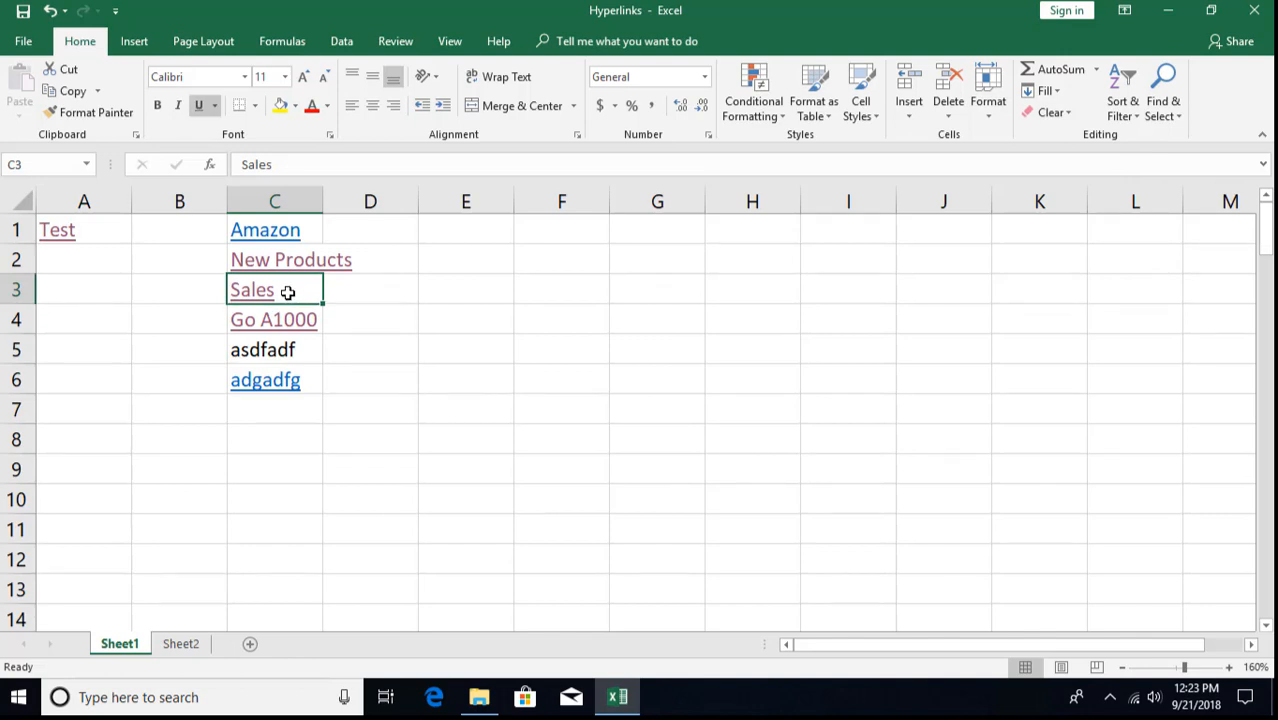
{"action": "left_click", "coordinate": [1046, 113]}
{"action": "left_click", "coordinate": [1072, 227]}
- Remove the hyperlink from Amazon in C1 via its shortcut menu
{"action": "left_click", "coordinate": [1048, 112]}
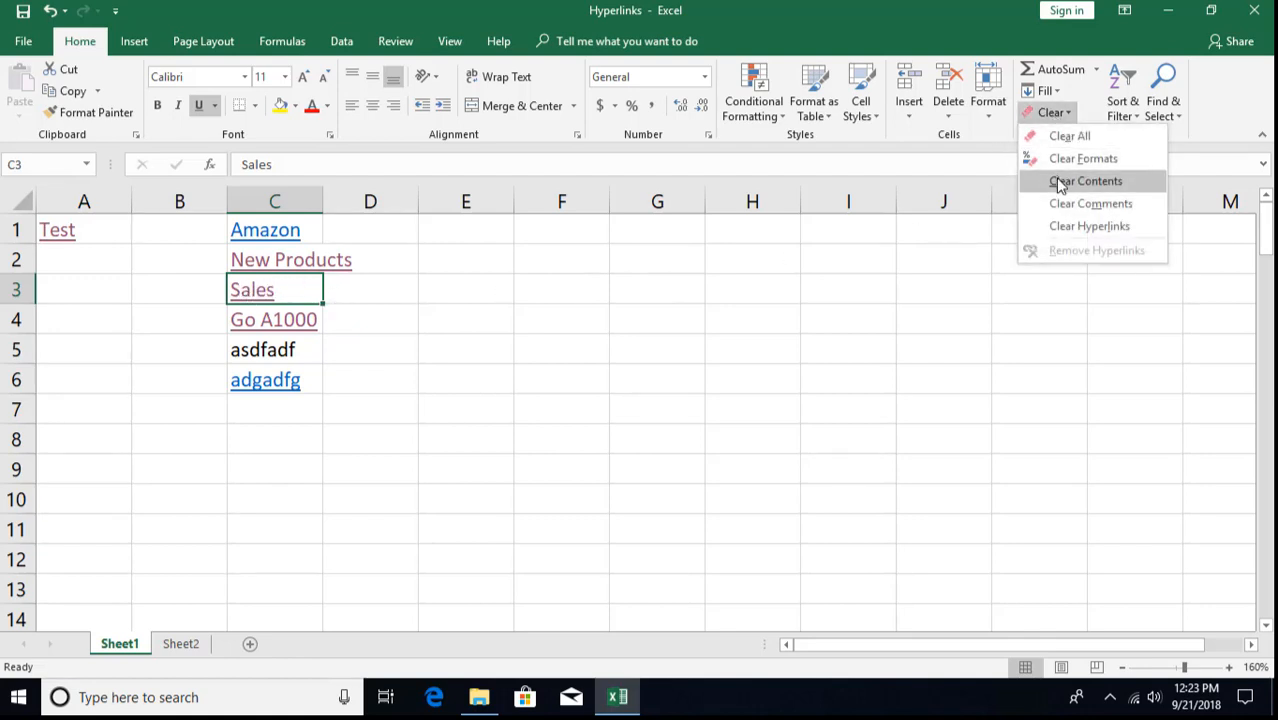
{"action": "left_click", "coordinate": [313, 232]}
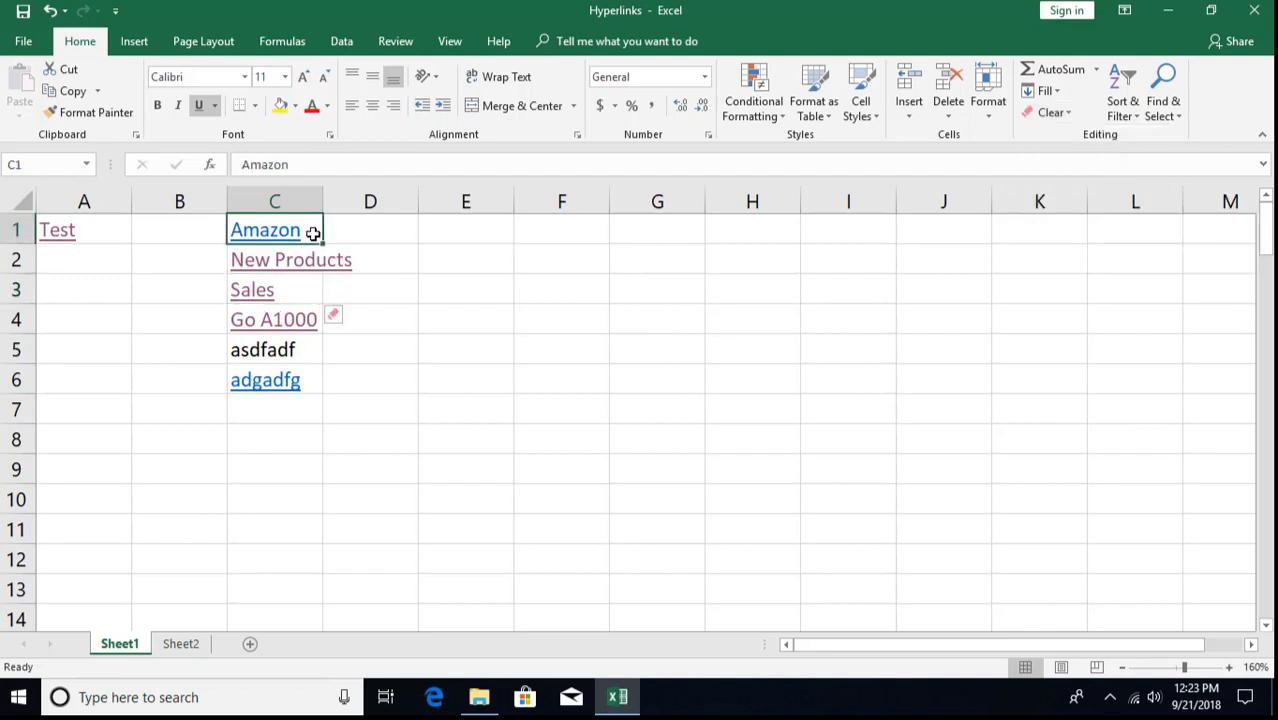
{"action": "right_click", "coordinate": [314, 235]}
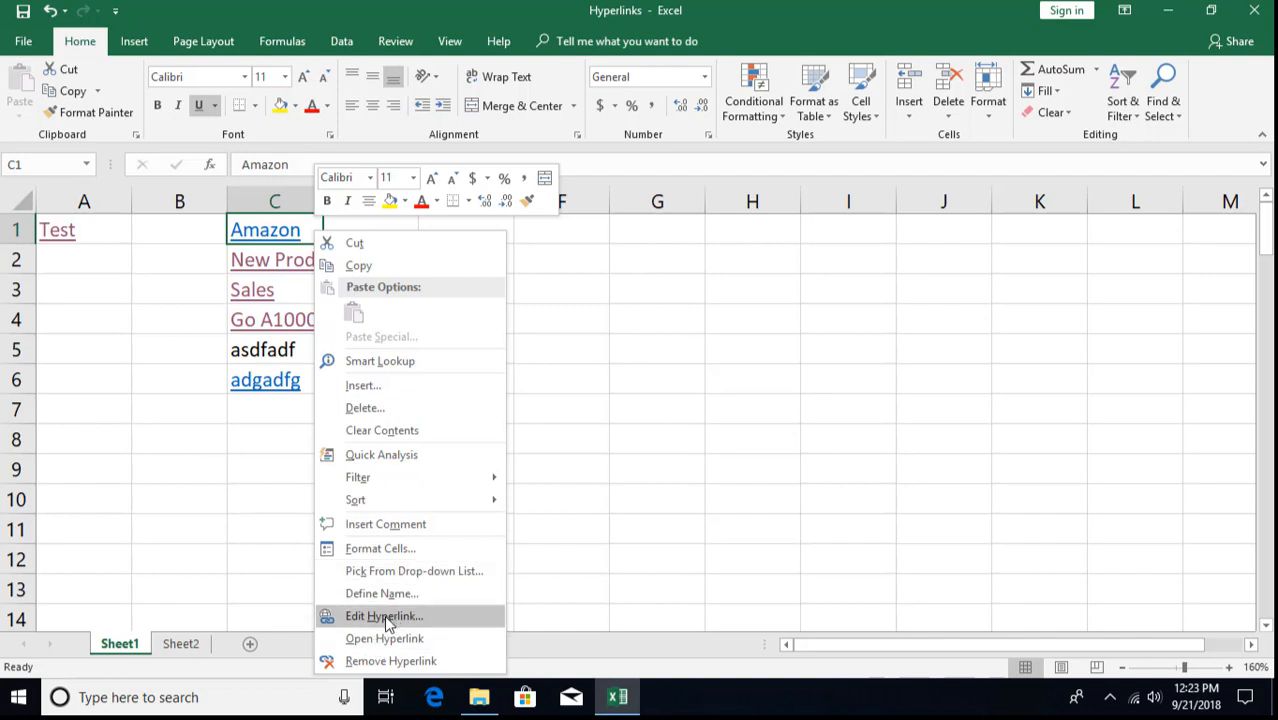
{"action": "left_click", "coordinate": [363, 662]}
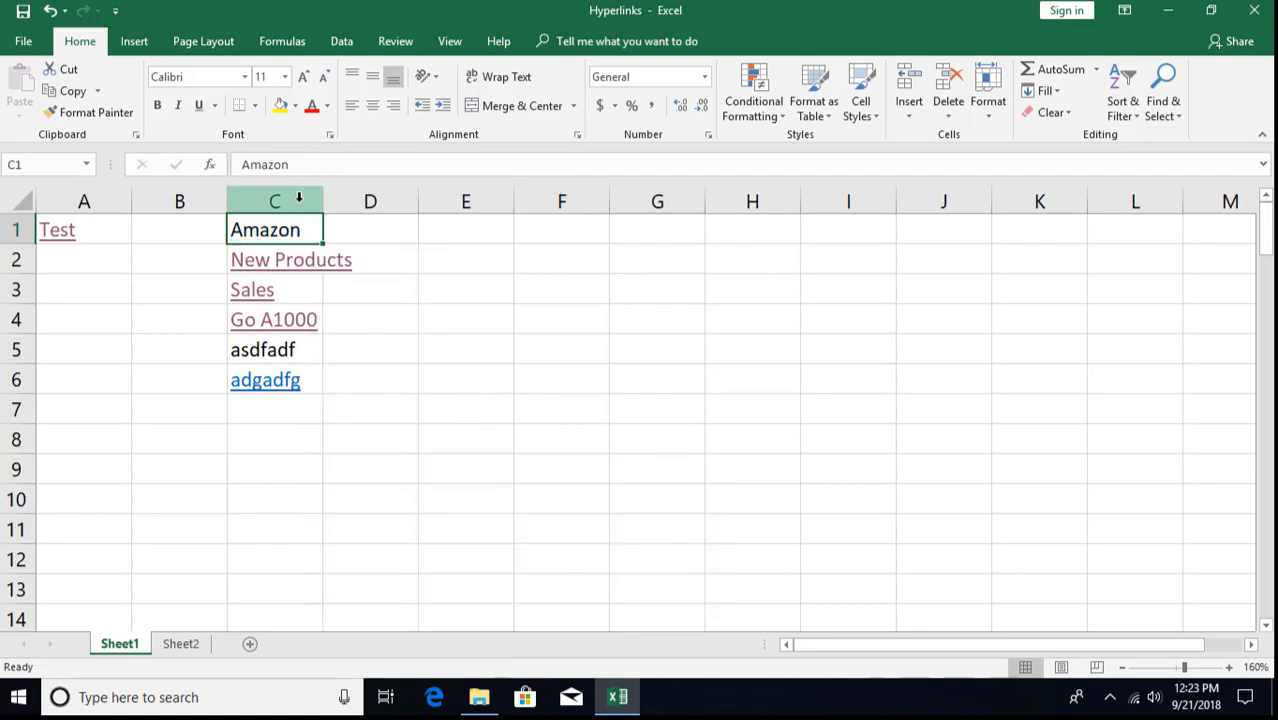
{"action": "left_click", "coordinate": [386, 367]}
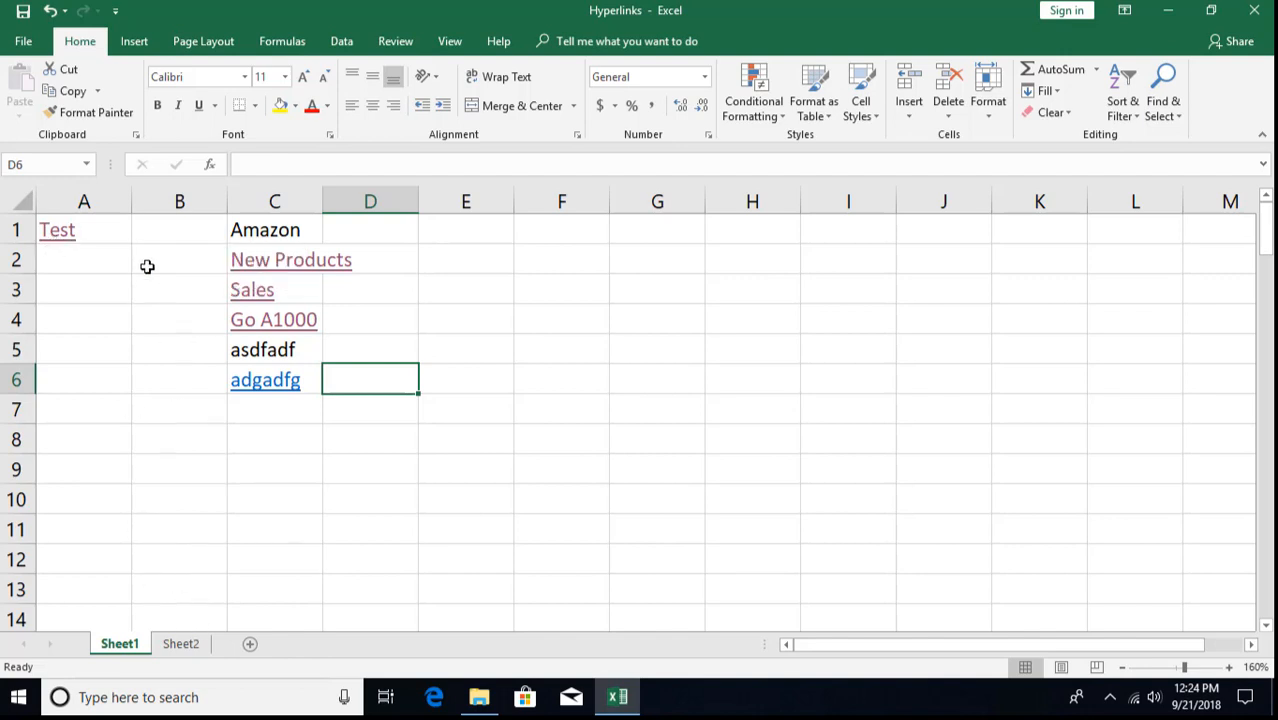
- Enter 'Hello' in Sheet2 cell D10 and right-drag that cell toward Sheet1
{"action": "left_click", "coordinate": [103, 405]}
{"action": "left_click", "coordinate": [95, 492]}
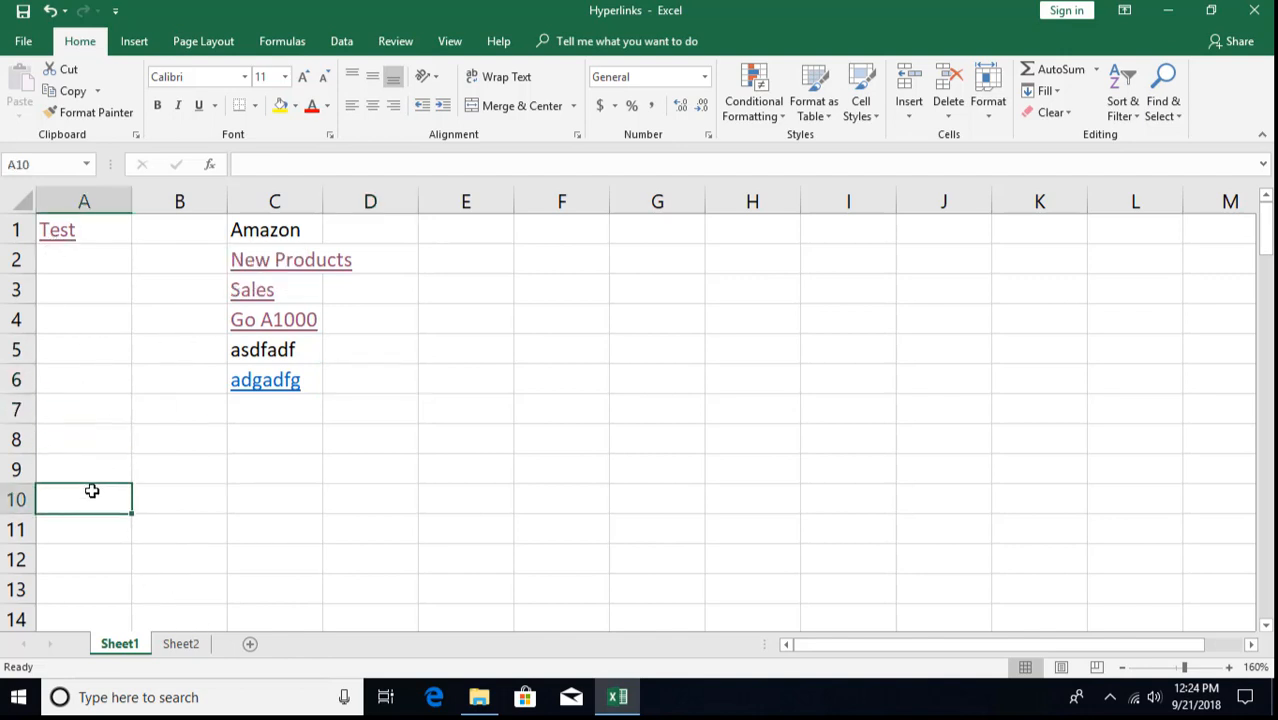
{"action": "left_click", "coordinate": [181, 644]}
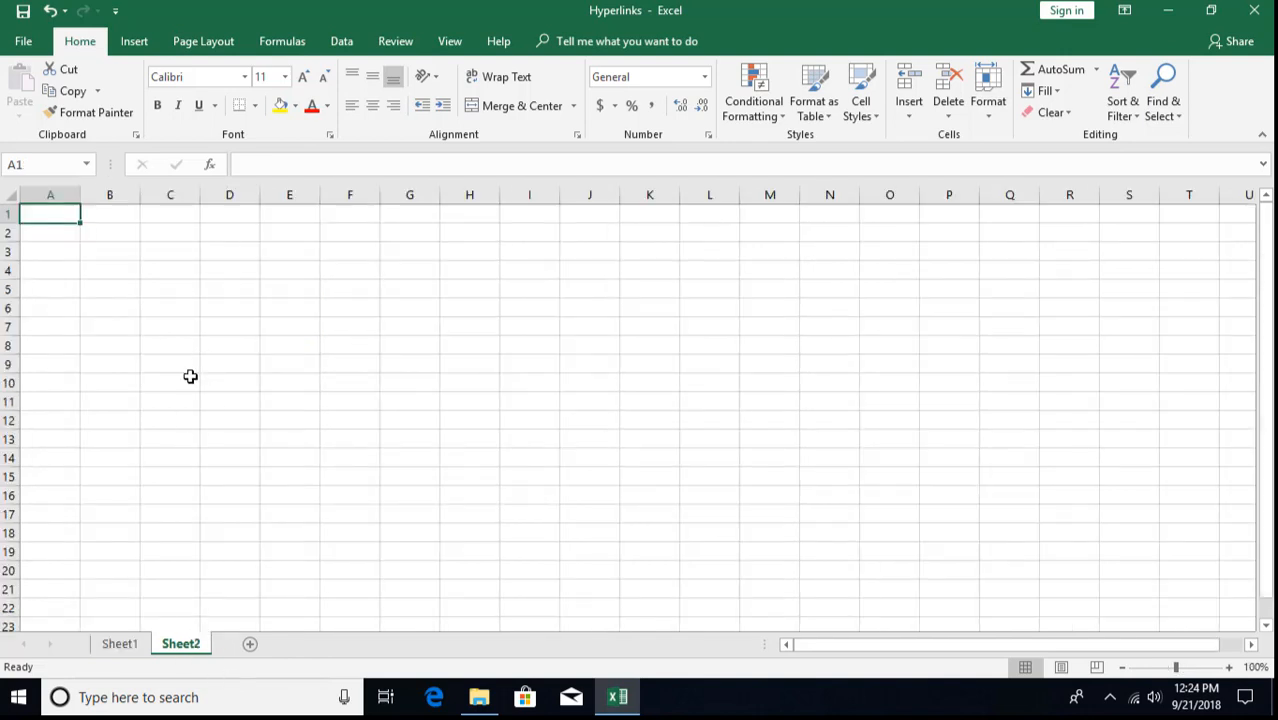
{"action": "left_click", "coordinate": [226, 377]}
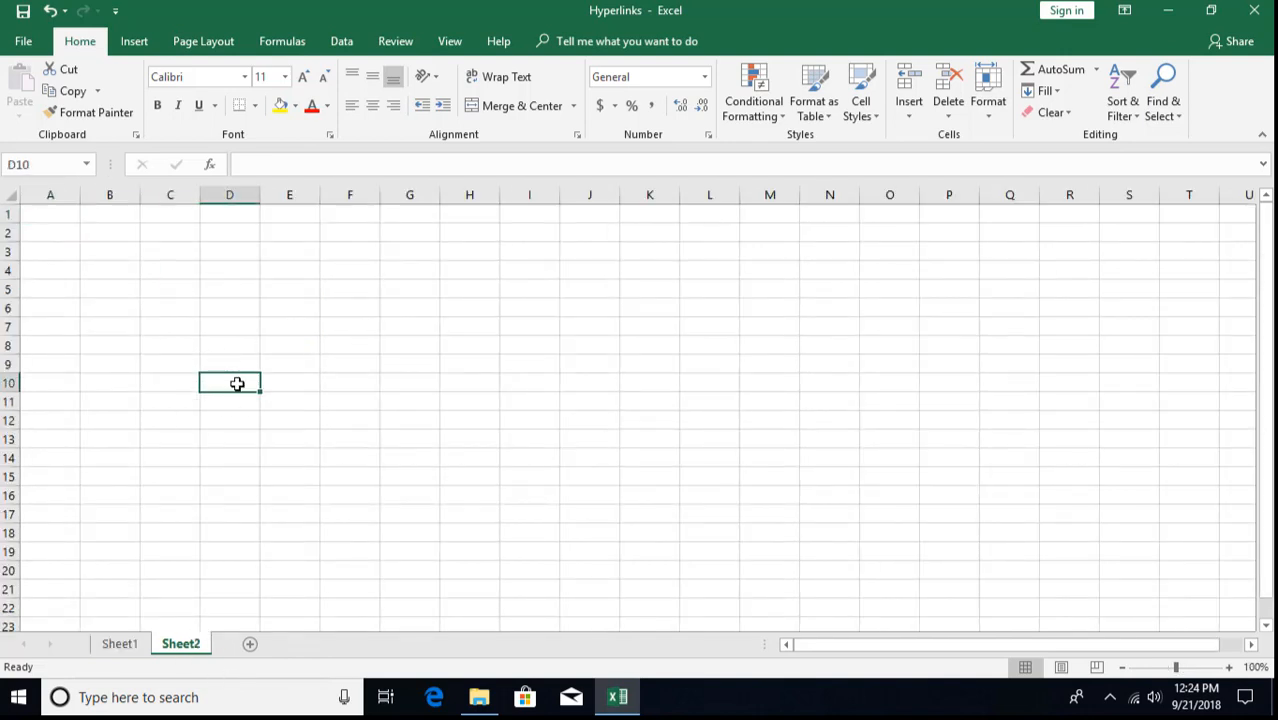
{"action": "type", "text": "Hello"}
{"action": "key", "text": "Return"}
{"action": "left_click", "coordinate": [237, 384]}
{"action": "left_click_drag", "start_coordinate": [239, 394], "coordinate": [266, 479]}
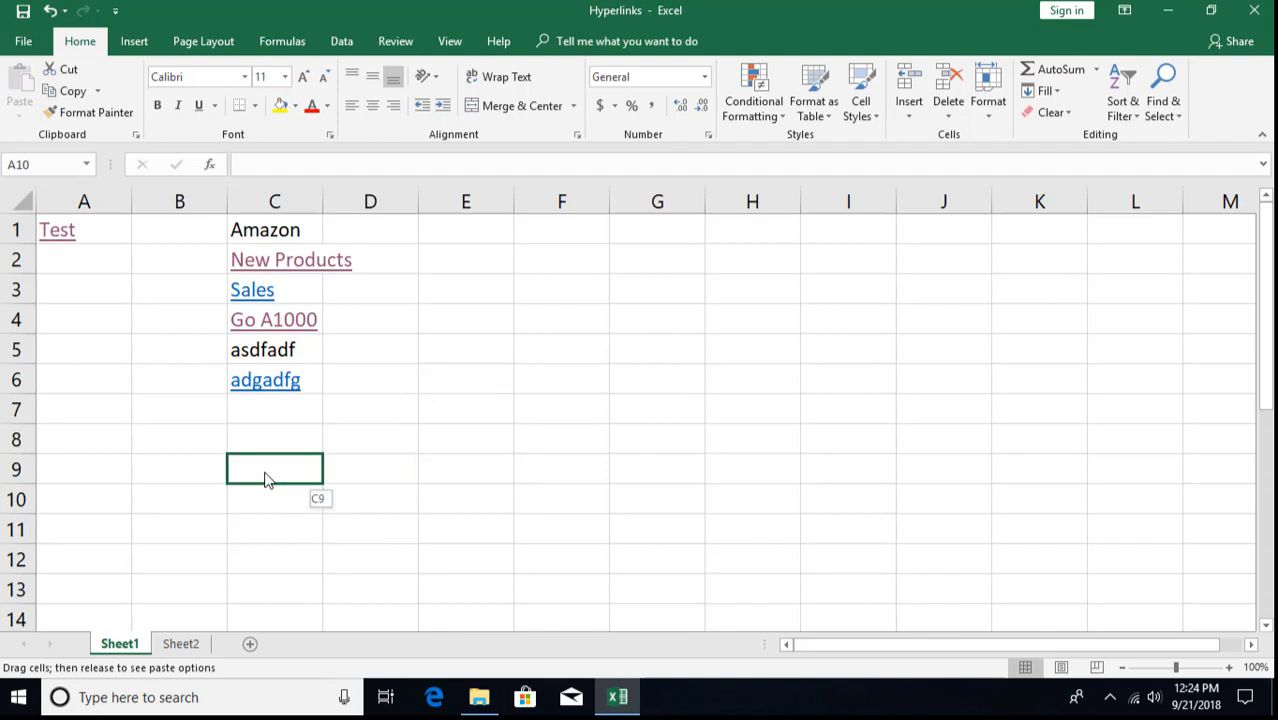
- Drop the Hello cell on C9 as a hyperlink, follow it to Sheet2, and return to Sheet1
{"action": "left_click_drag", "start_coordinate": [266, 479], "coordinate": [265, 476]}
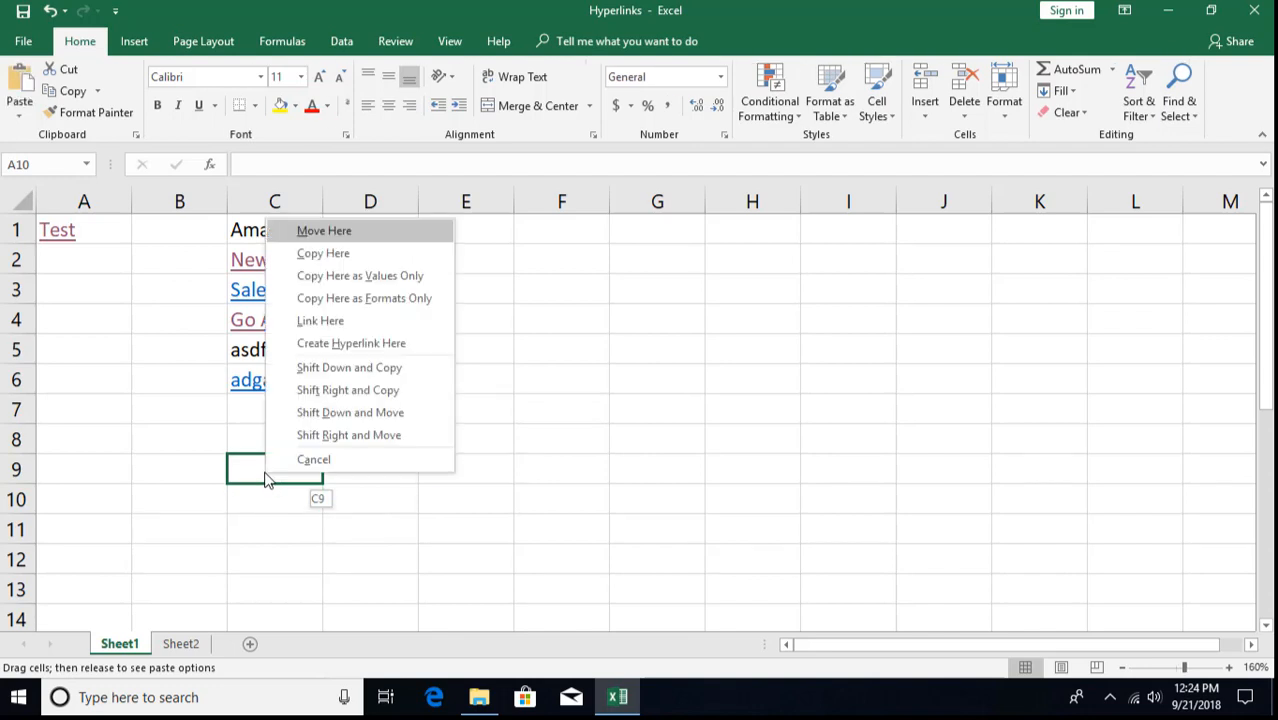
{"action": "left_click", "coordinate": [343, 347]}
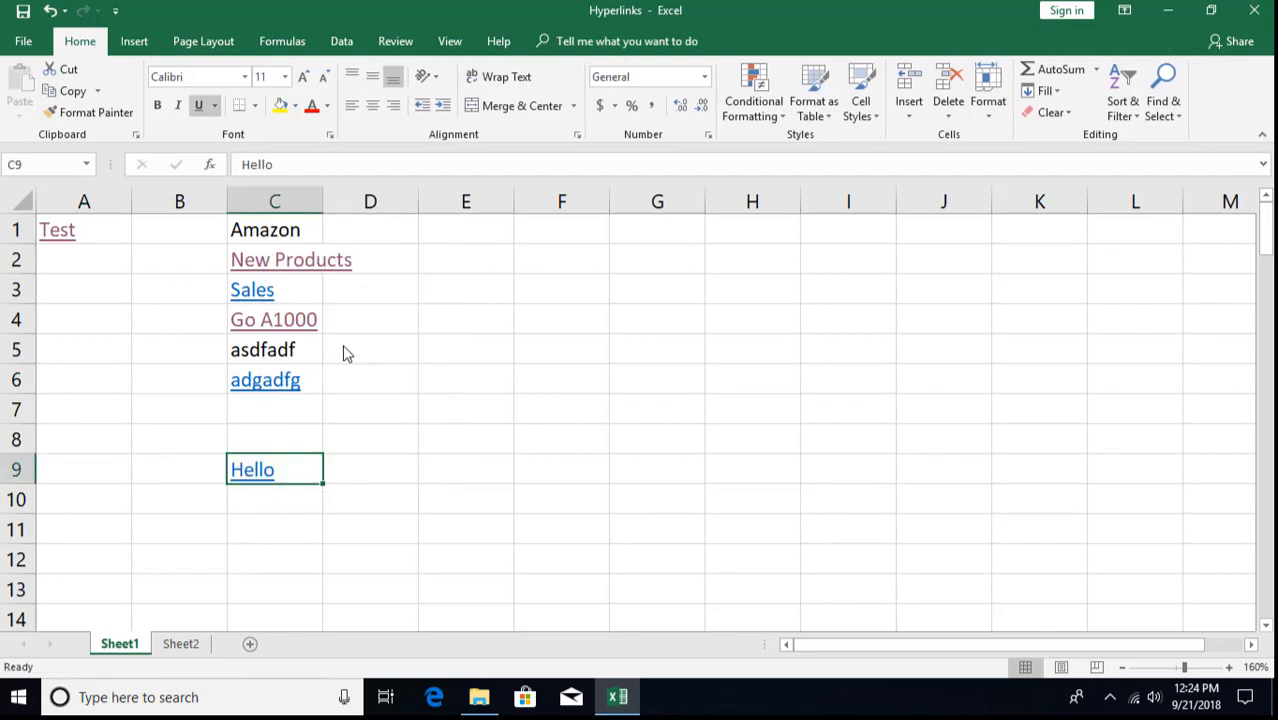
{"action": "left_click", "coordinate": [175, 472]}
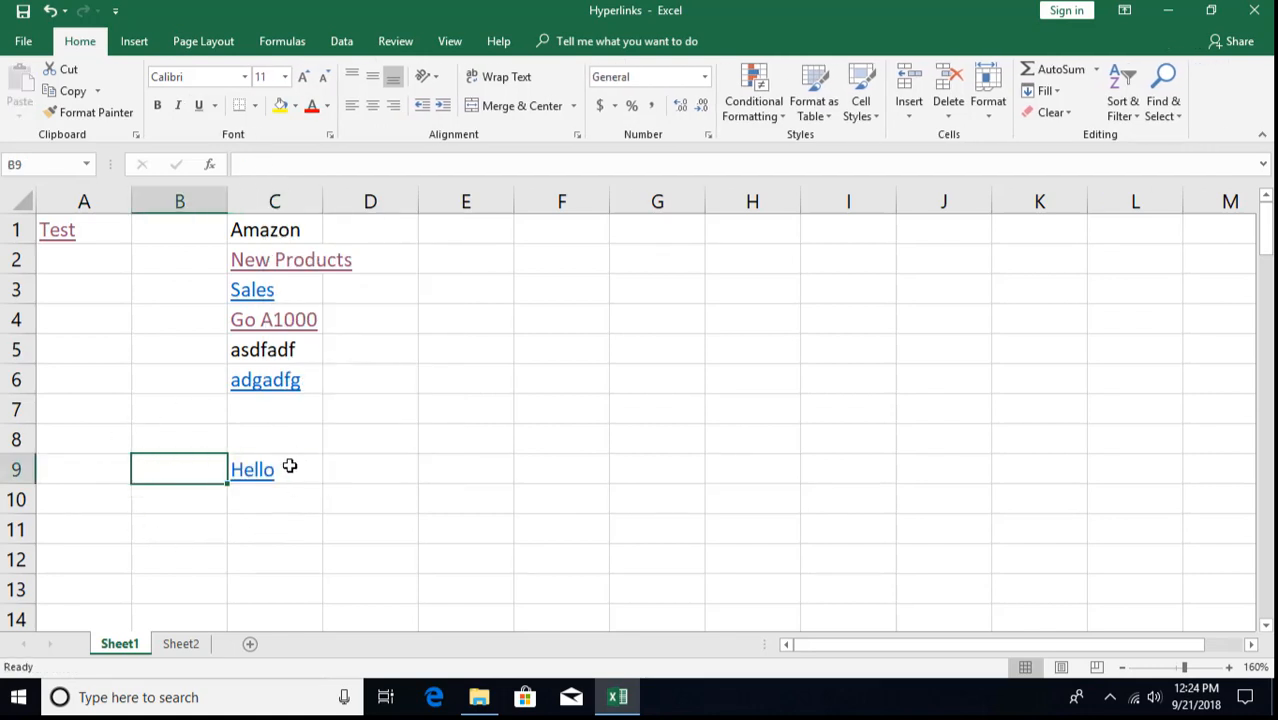
{"action": "mouse_move", "coordinate": [258, 478]}
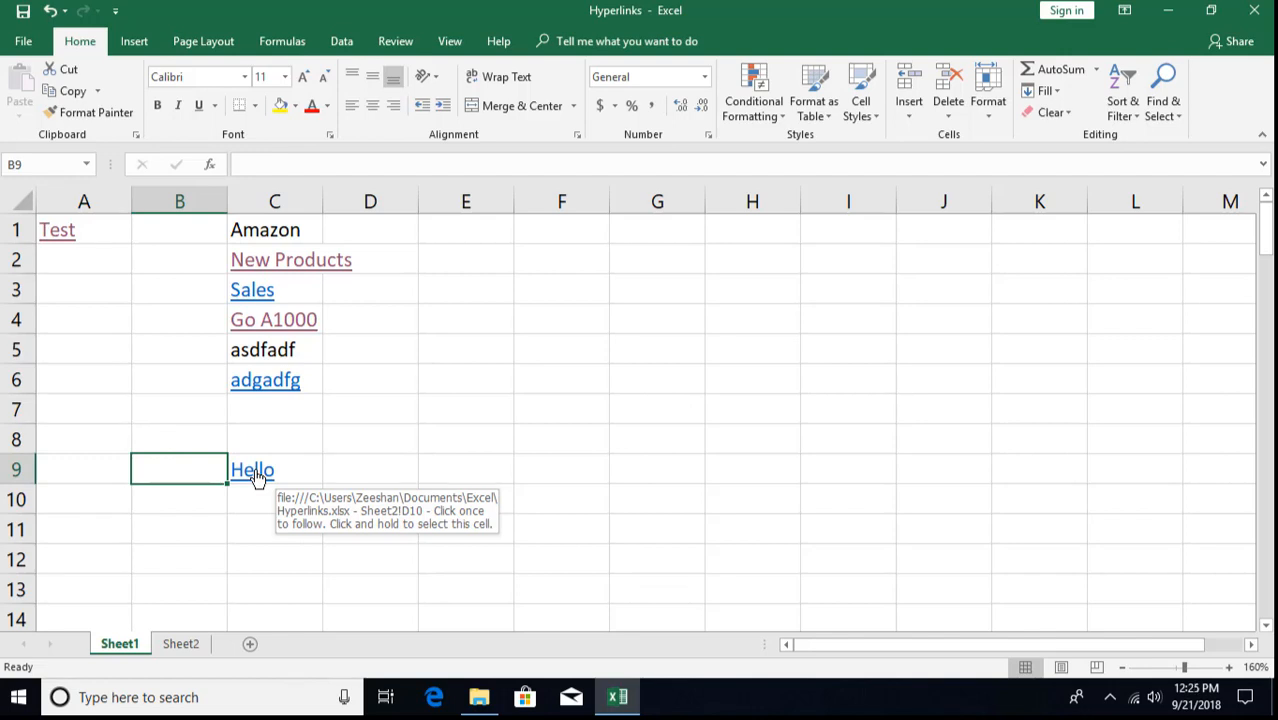
{"action": "left_click", "coordinate": [257, 476]}
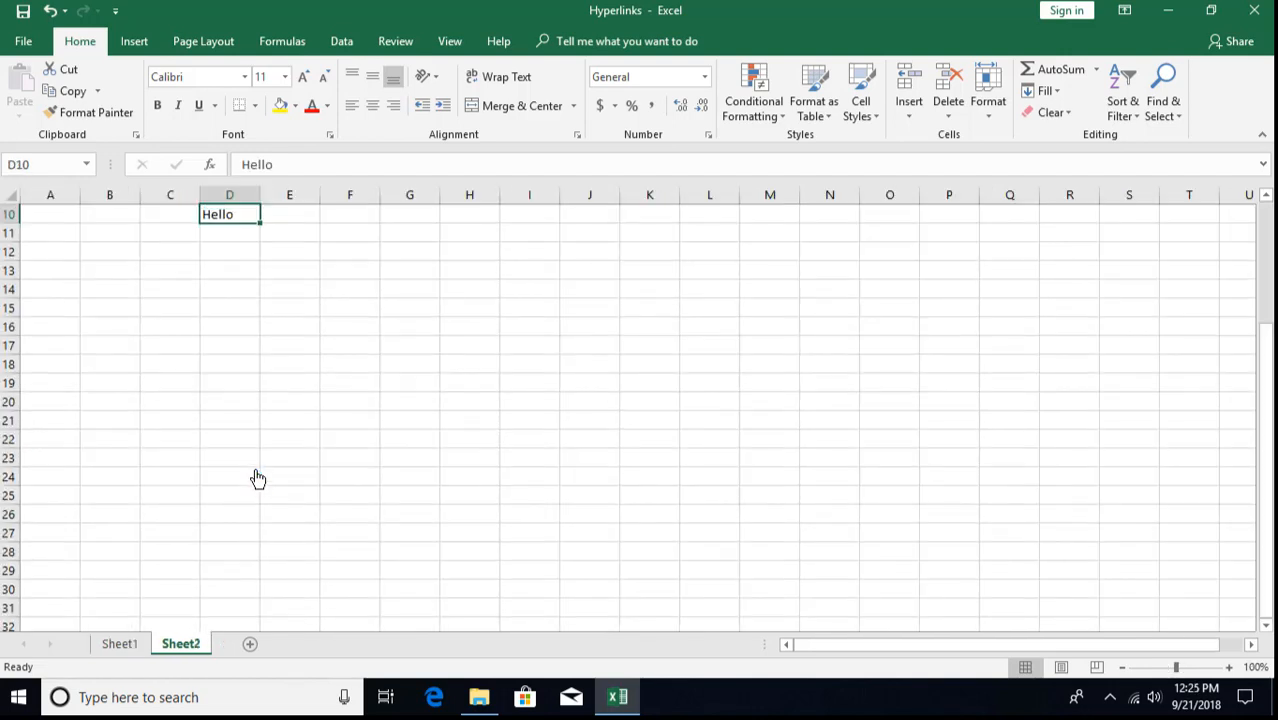
{"action": "scroll", "coordinate": [268, 309], "scroll_direction": "up", "scroll_amount": 3}
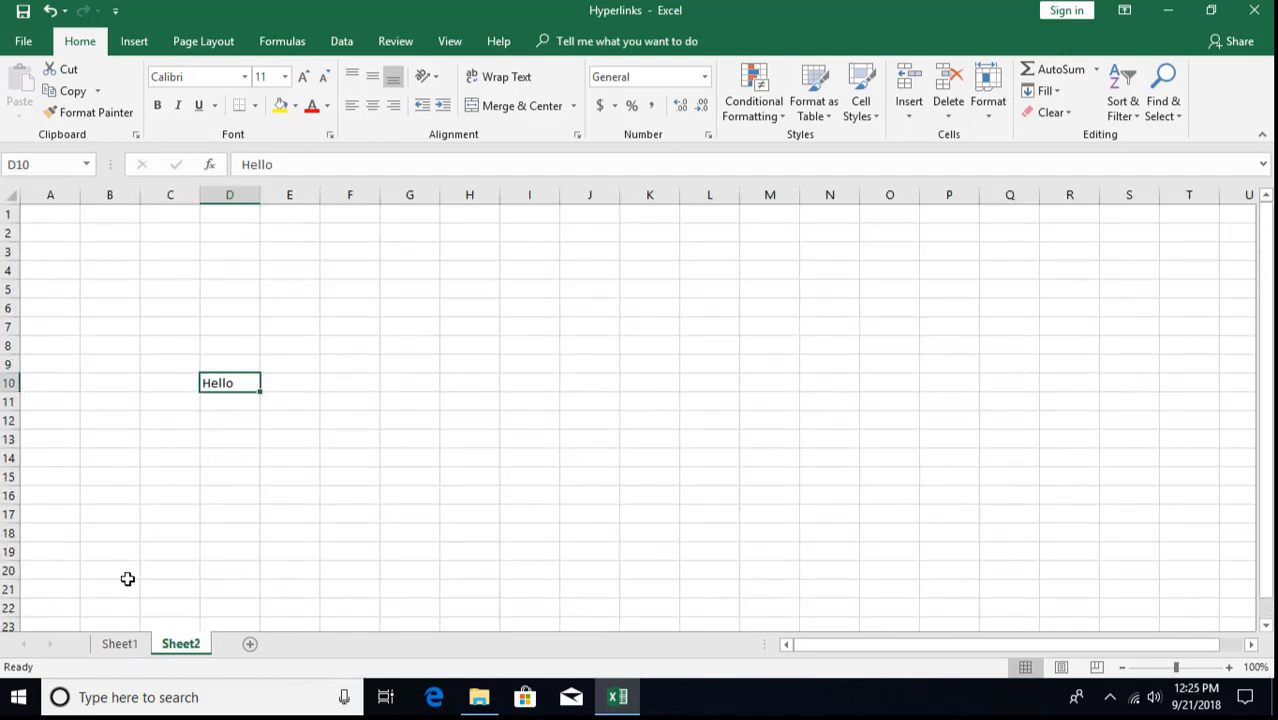
{"action": "left_click", "coordinate": [117, 644]}
{"action": "left_click", "coordinate": [156, 558]}
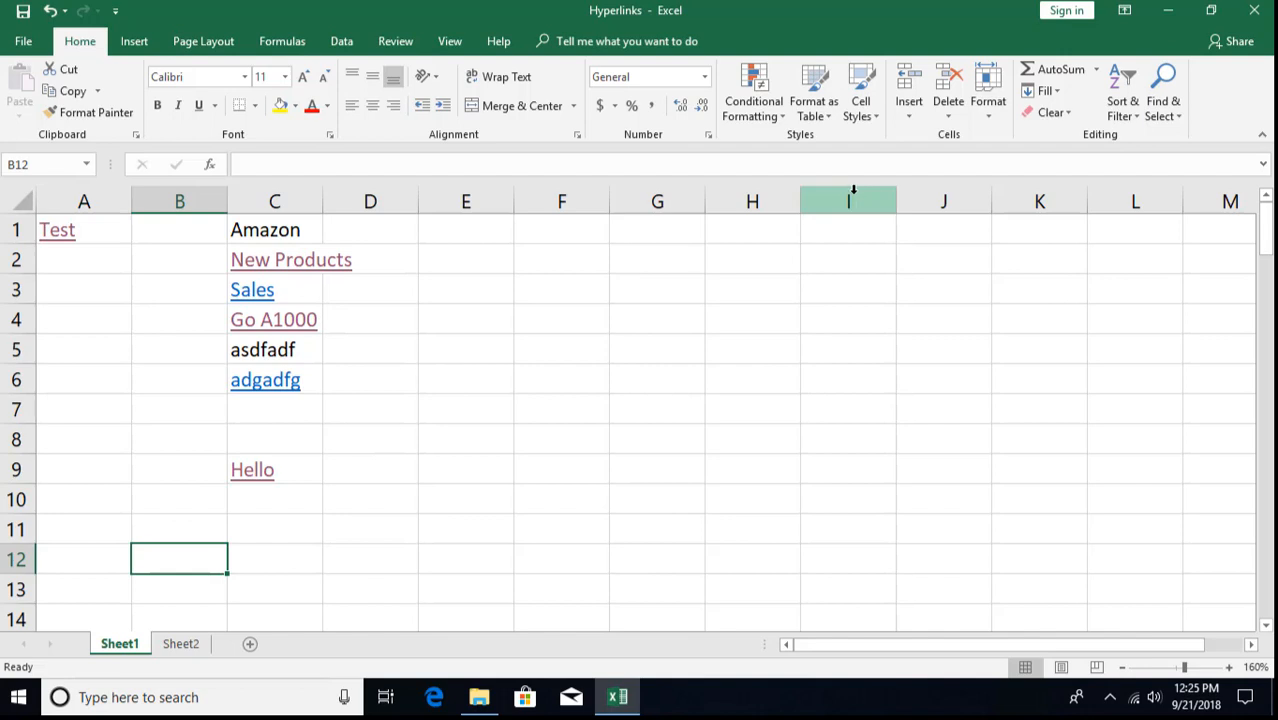
{"action": "left_click", "coordinate": [133, 43]}
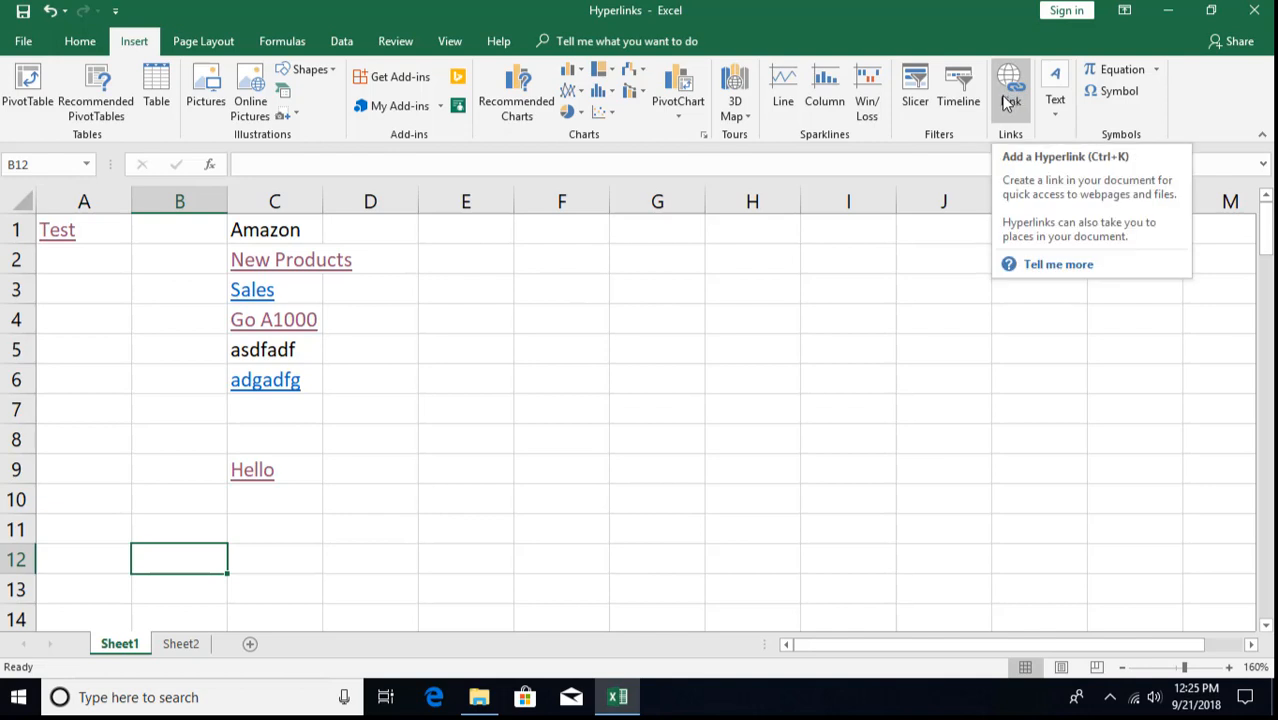
{"action": "right_click", "coordinate": [487, 298]}
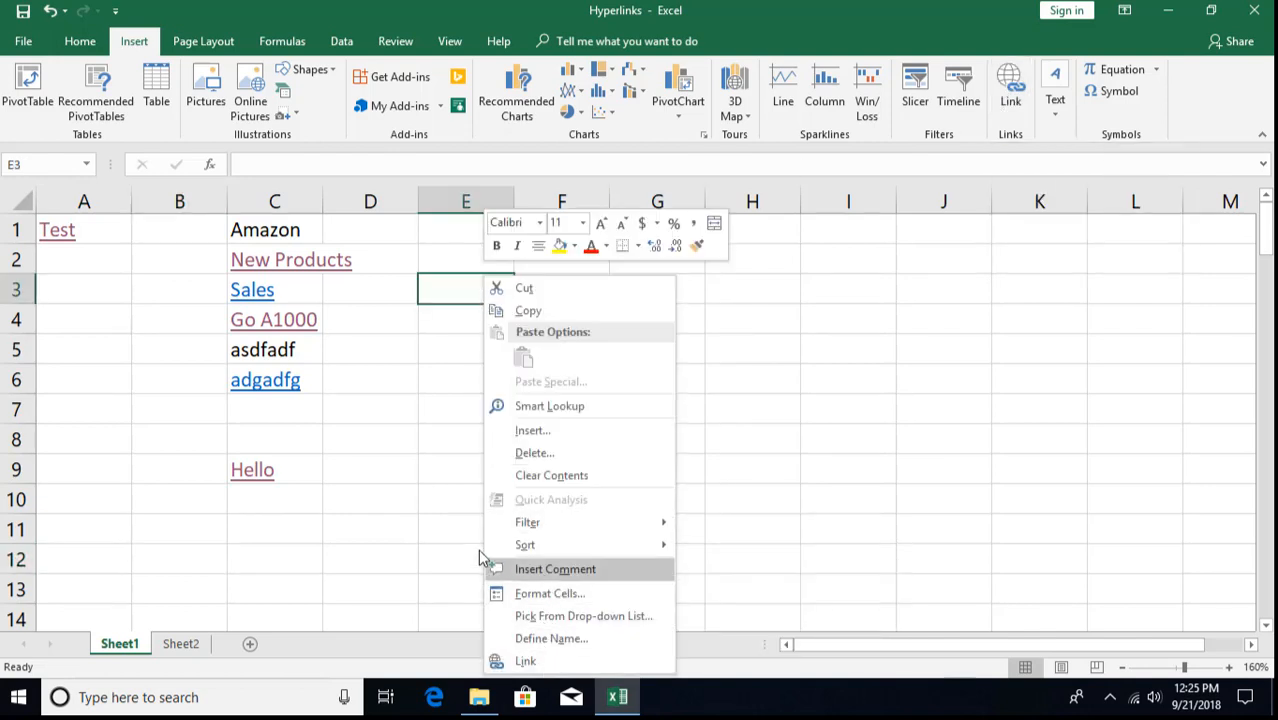
{"action": "left_click", "coordinate": [430, 485]}
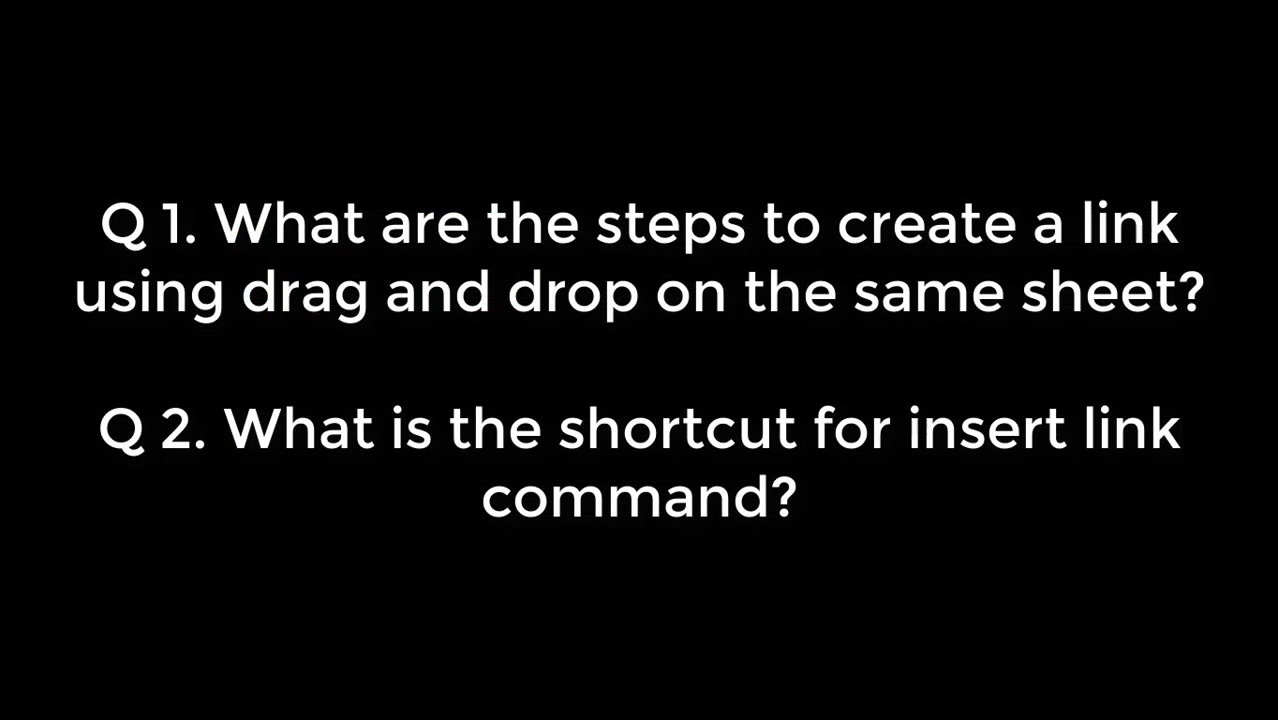